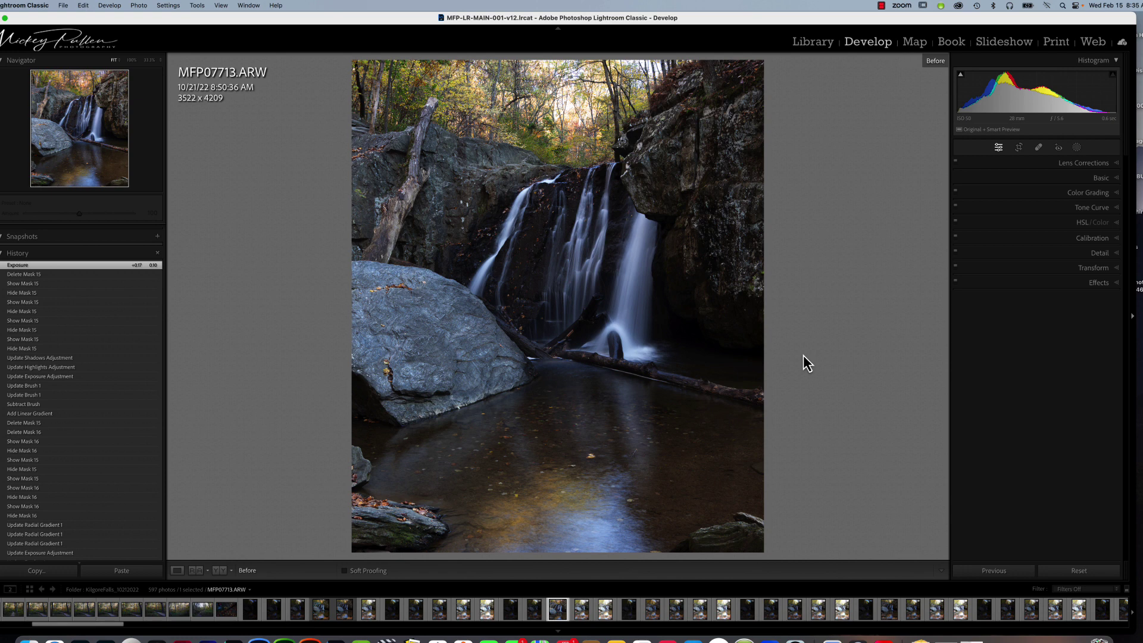
left_click(1116, 286)
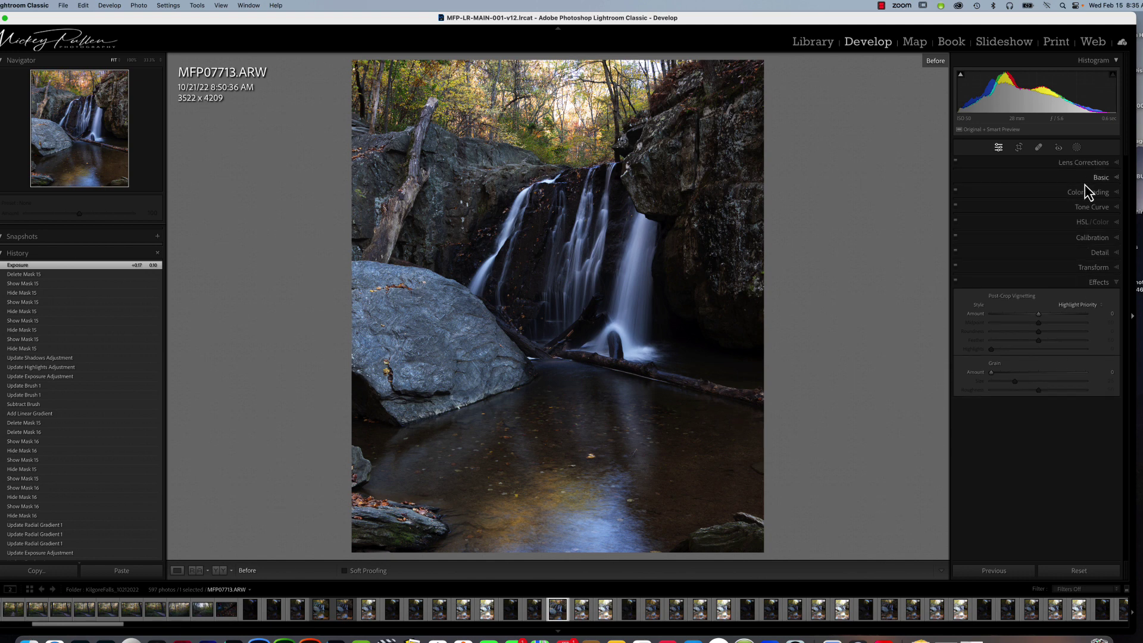
left_click(1077, 148)
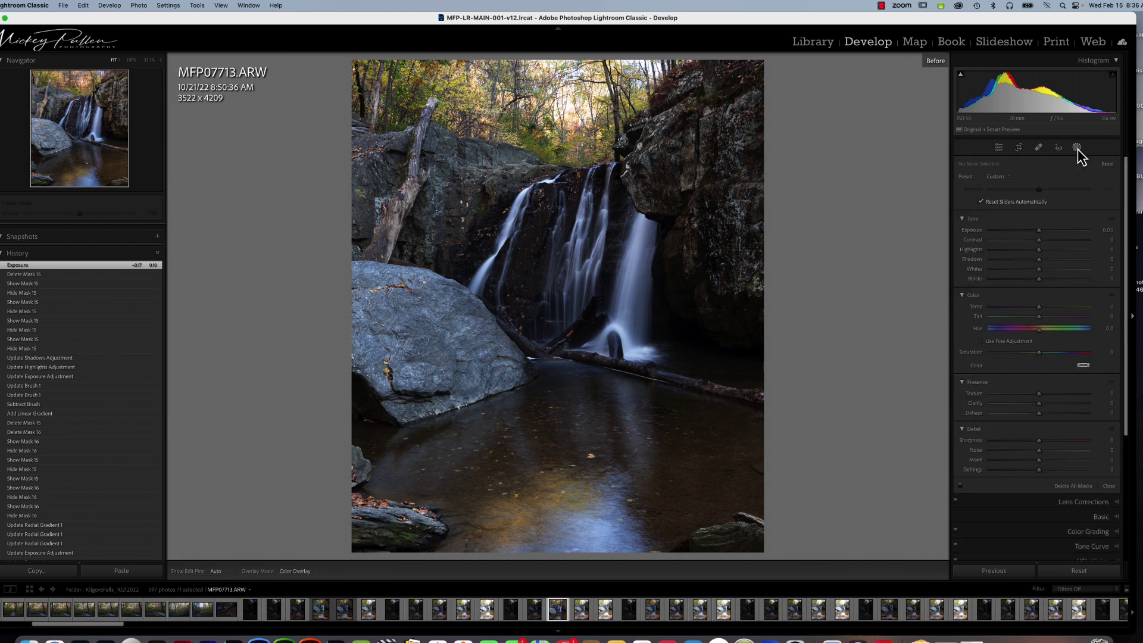
left_click(1076, 147)
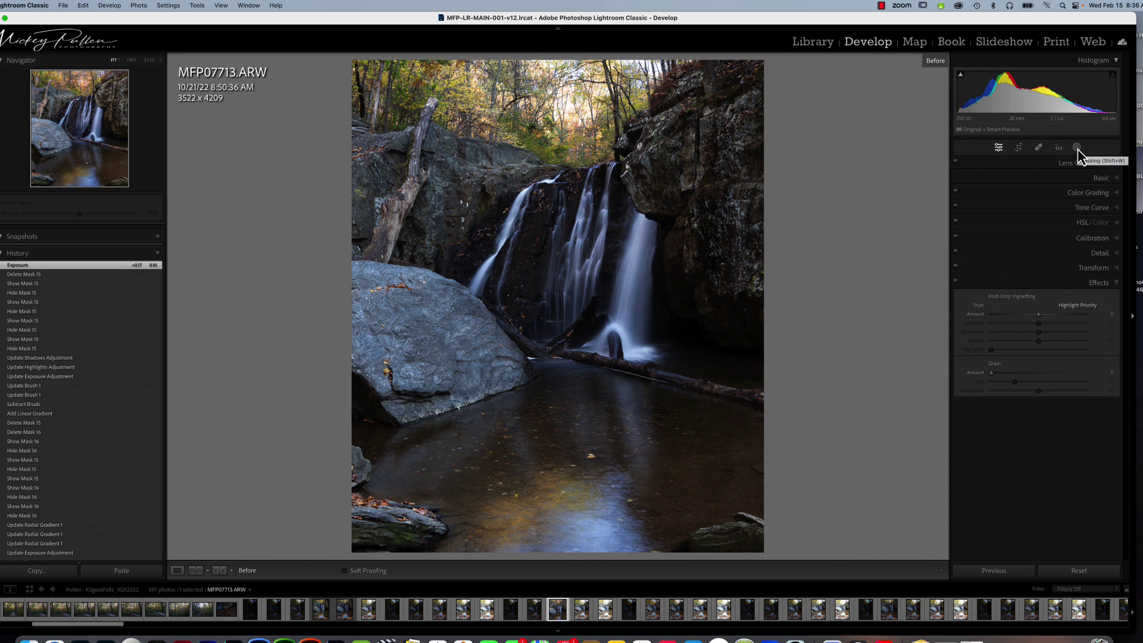
left_click(1113, 283)
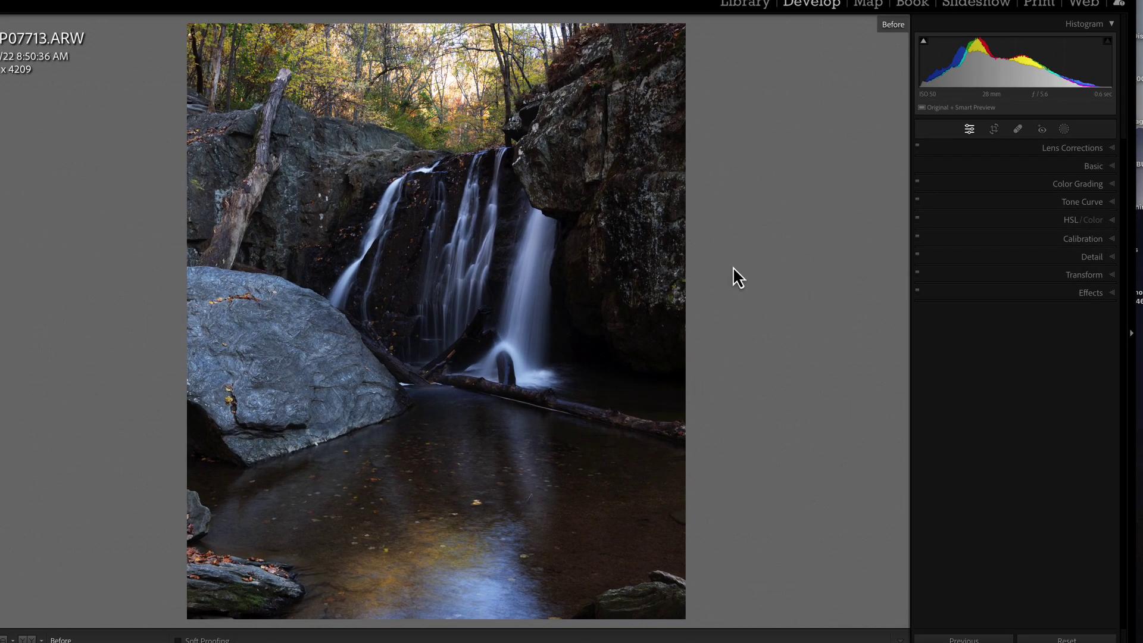
Show the edited version of the waterfall photo and review its Basic adjustments and list of existing masks.
key("backslash")
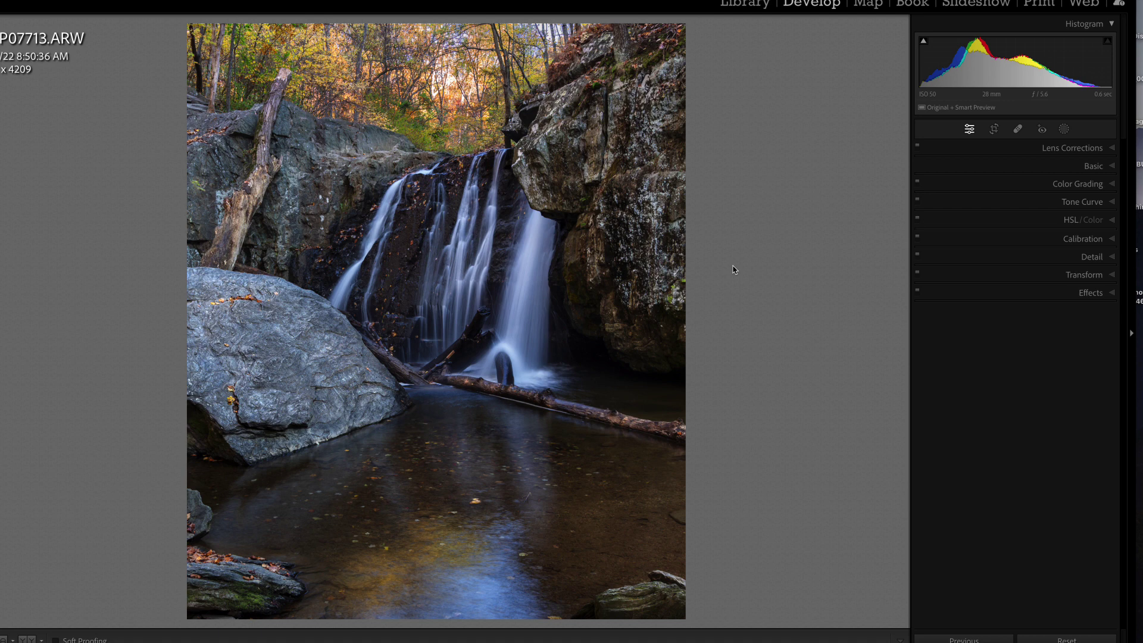
left_click(1113, 148)
left_click(1111, 149)
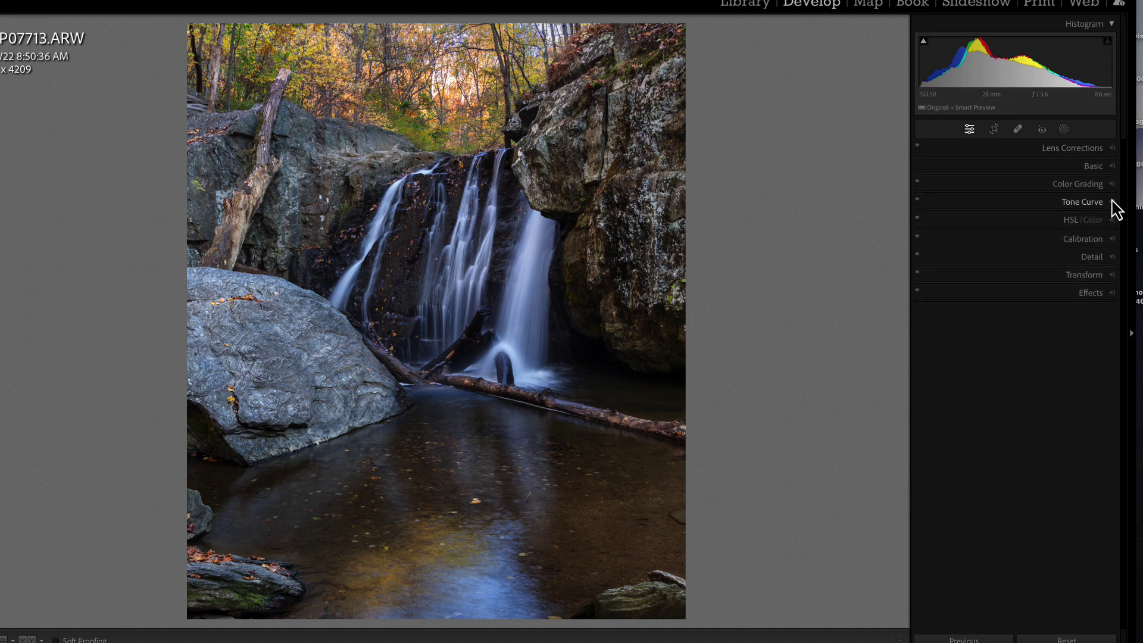
left_click(1112, 167)
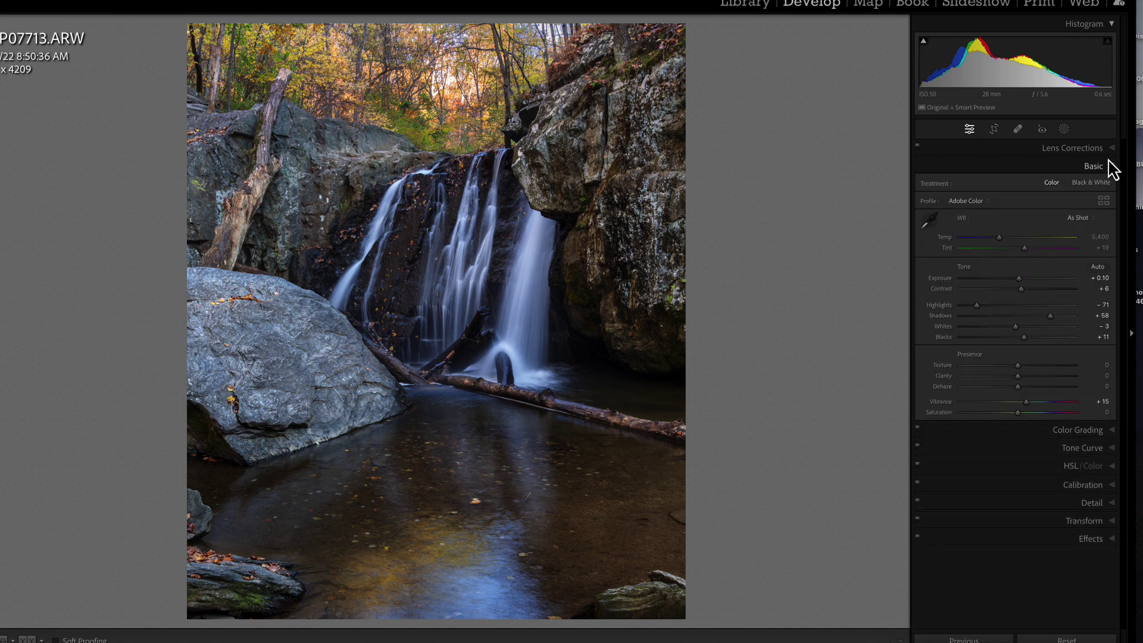
left_click(1063, 129)
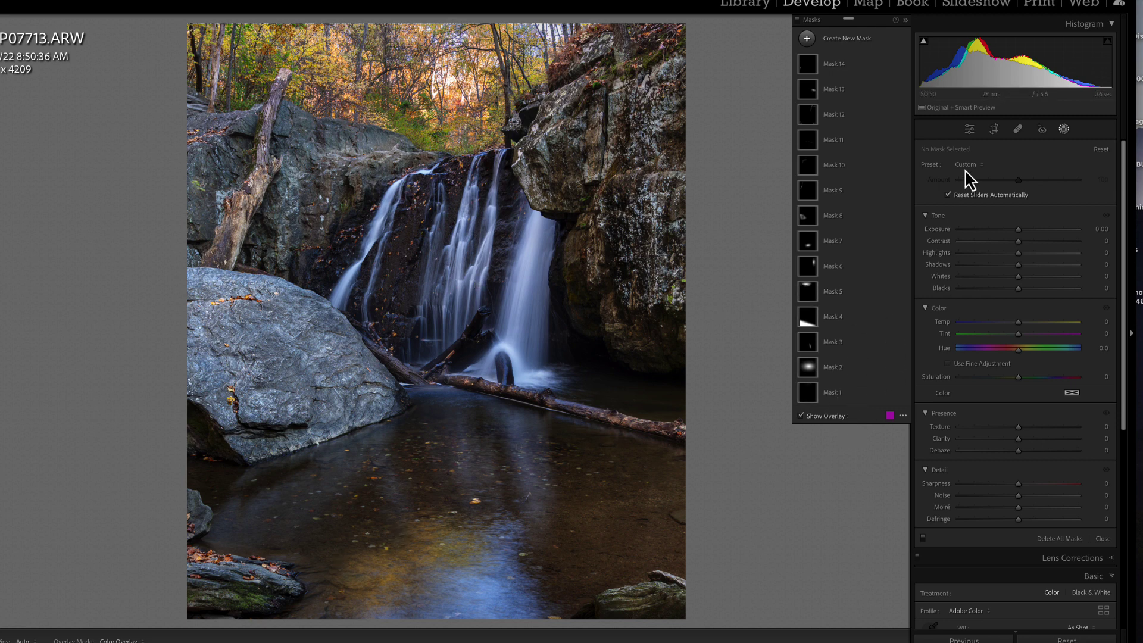
left_click(904, 21)
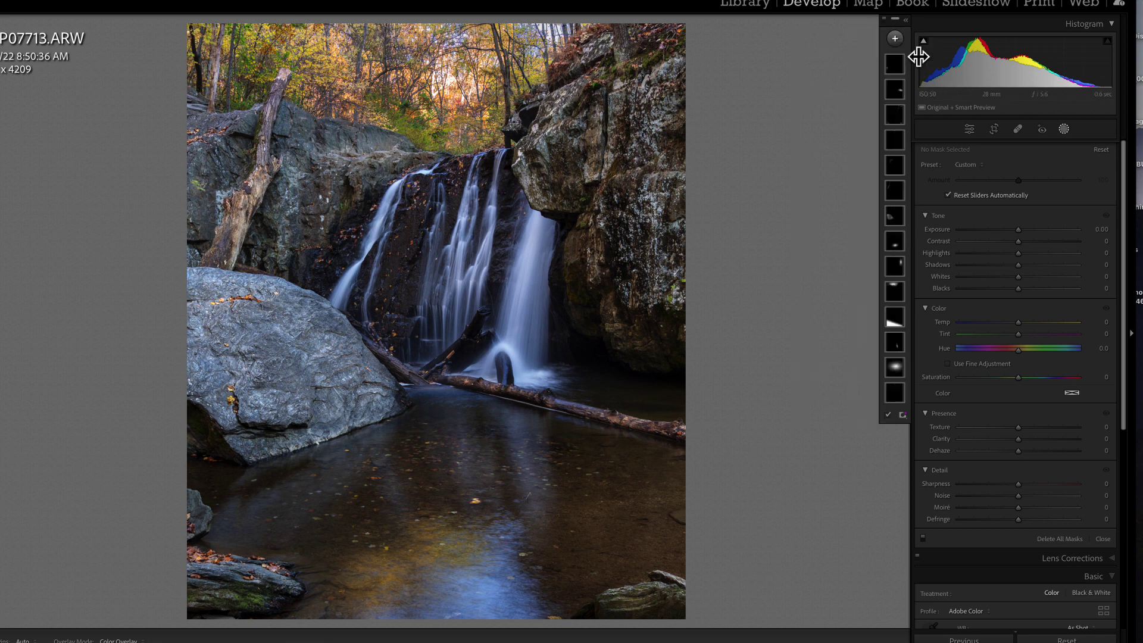
left_click(1064, 128)
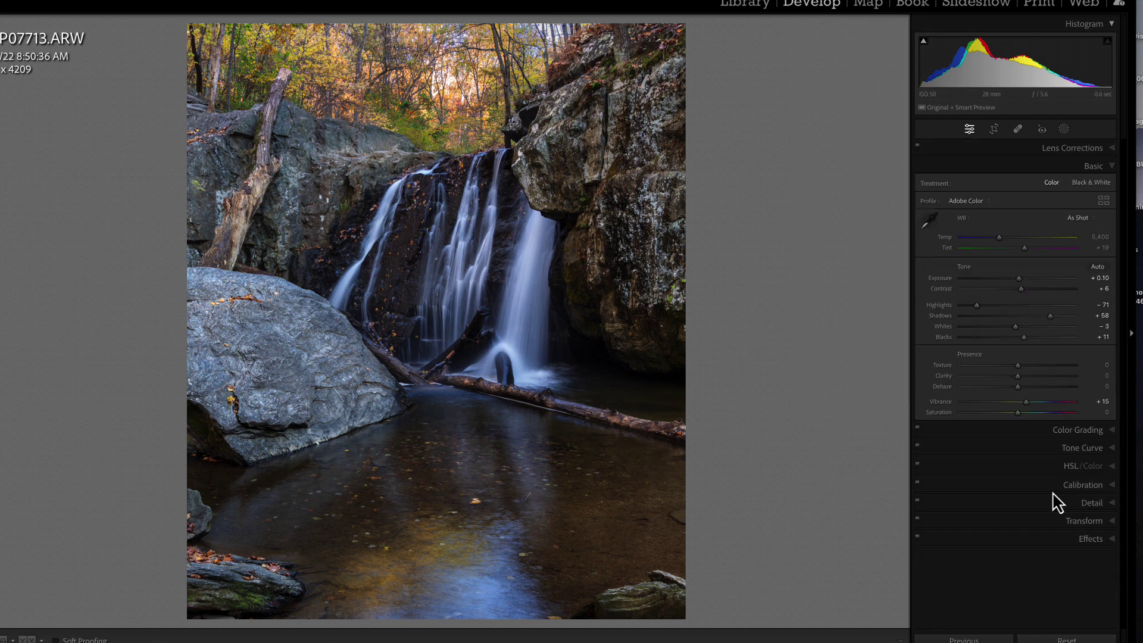
Try post-crop vignetting amounts of -78 and +50, and settle on -56.
left_click(1110, 539)
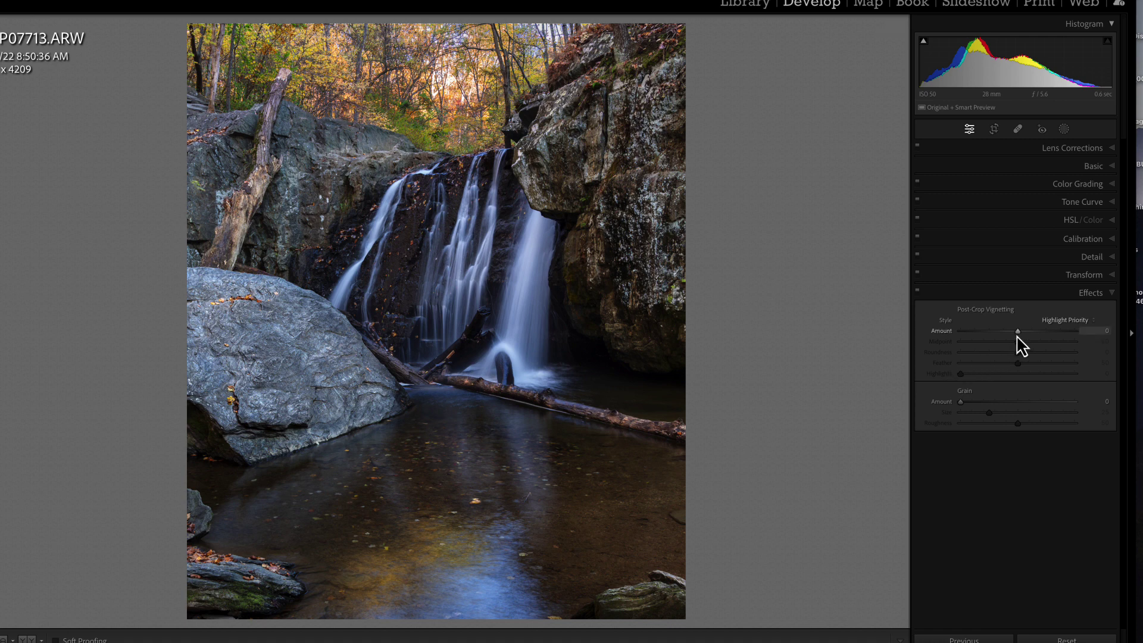
left_click_drag(1018, 334, 973, 340)
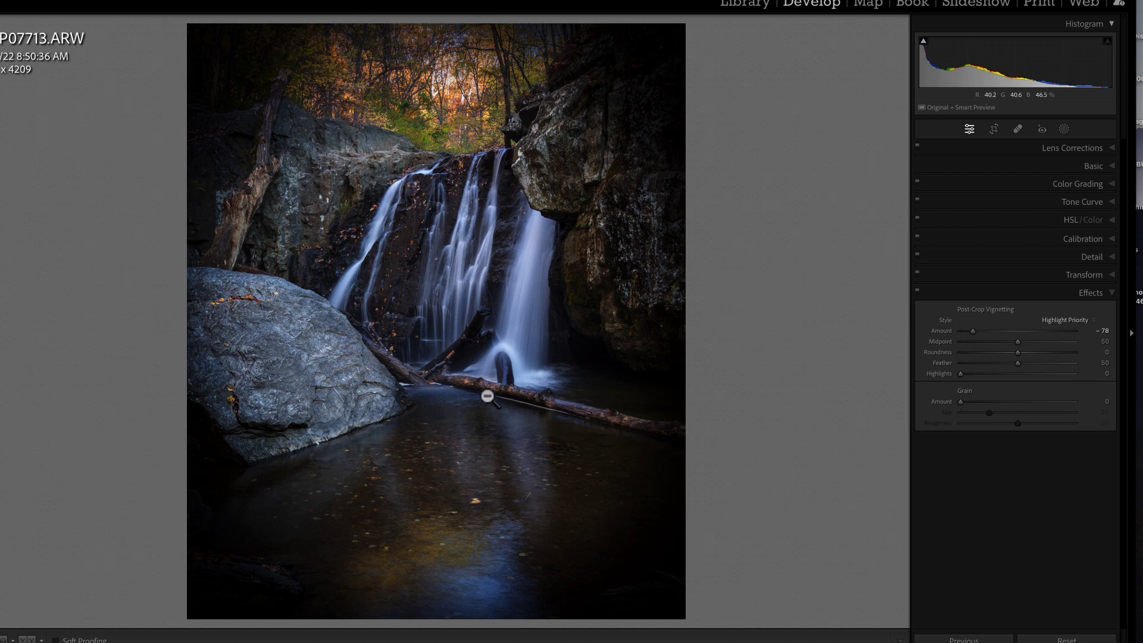
left_click(438, 332)
left_click(431, 329)
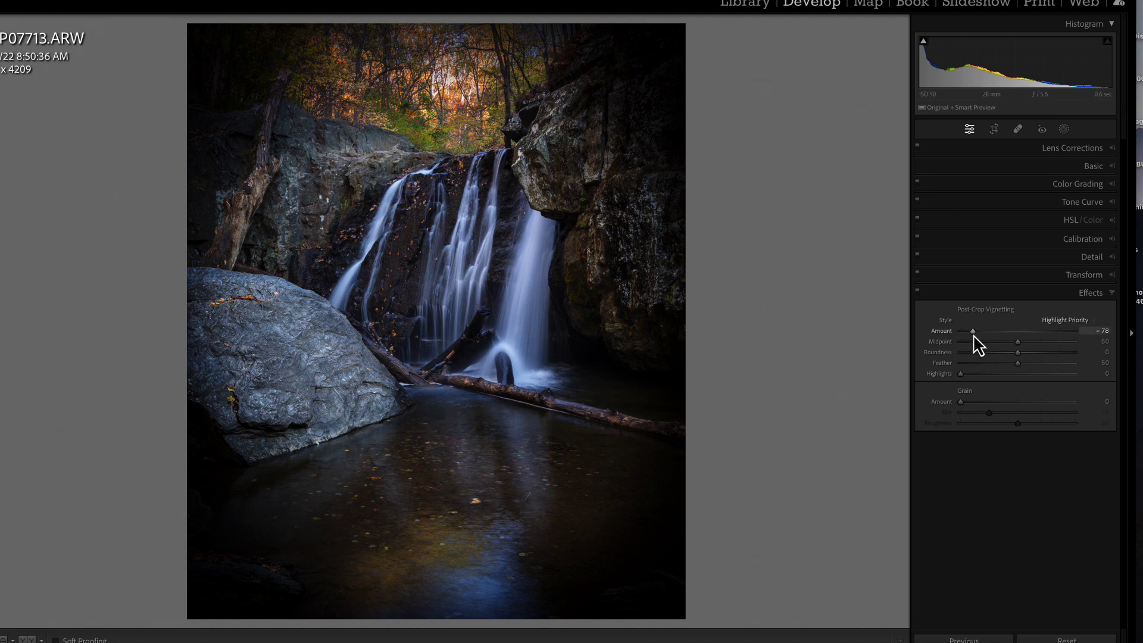
left_click_drag(973, 332, 1047, 336)
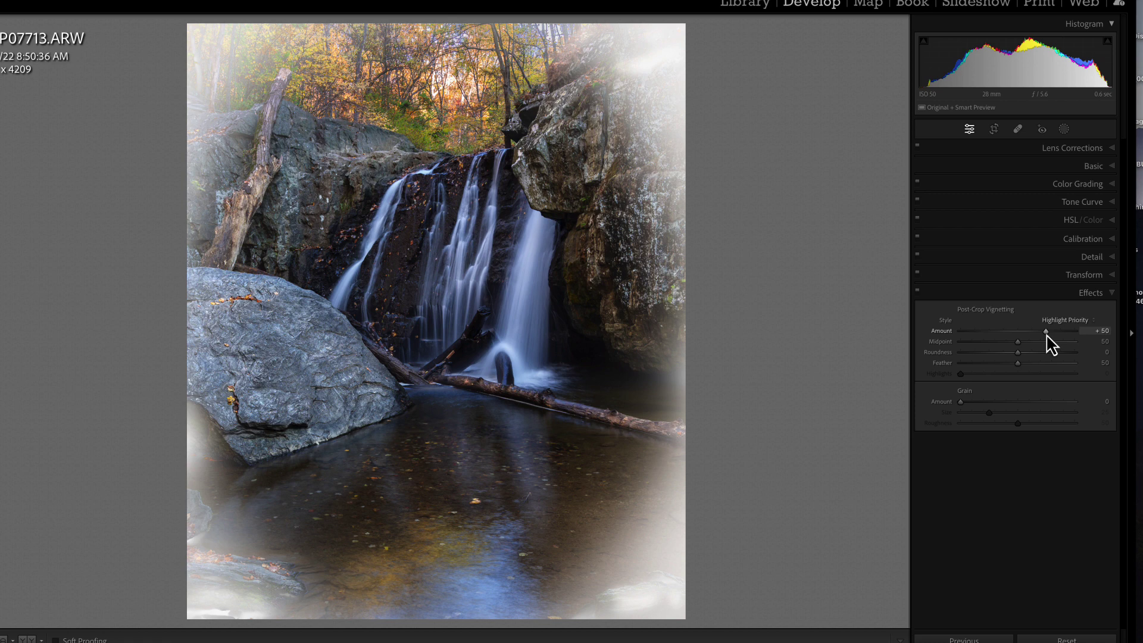
left_click_drag(1047, 335, 986, 335)
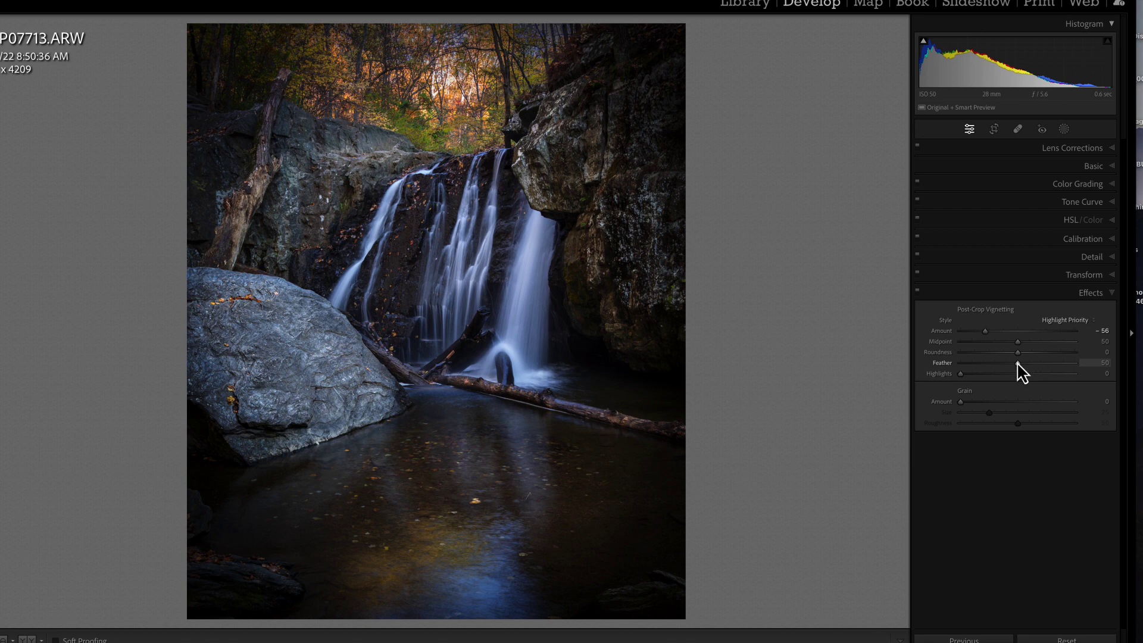
Shape the post-crop vignette at feather 0 to midpoint 34 and roundness +19, and raise the feather to 100.
left_click_drag(1018, 364, 945, 366)
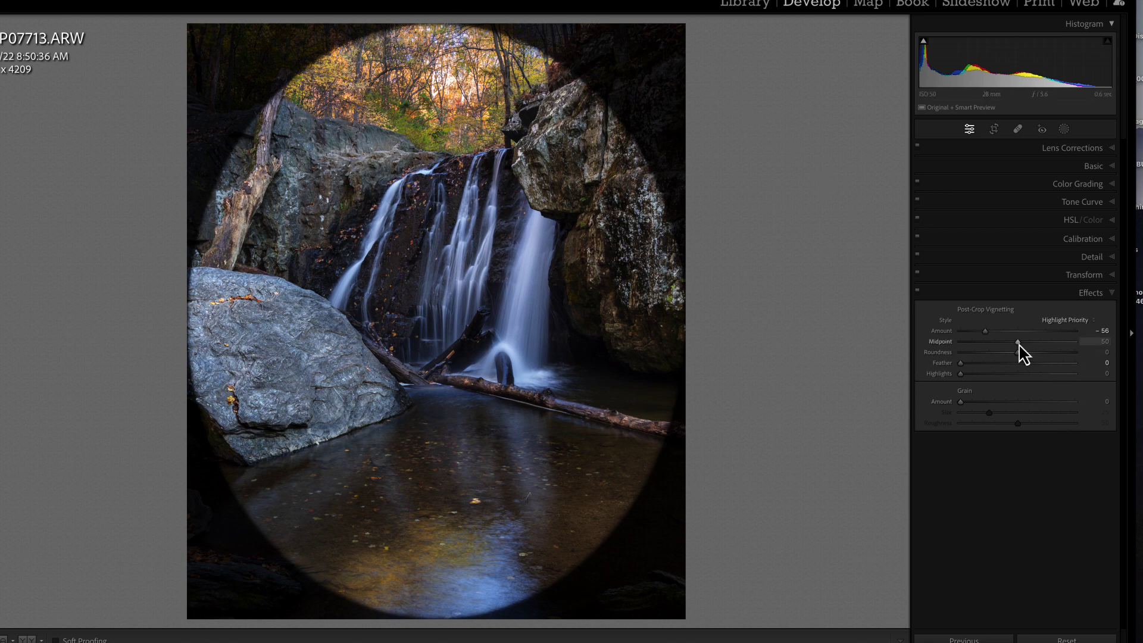
left_click_drag(1018, 343, 989, 367)
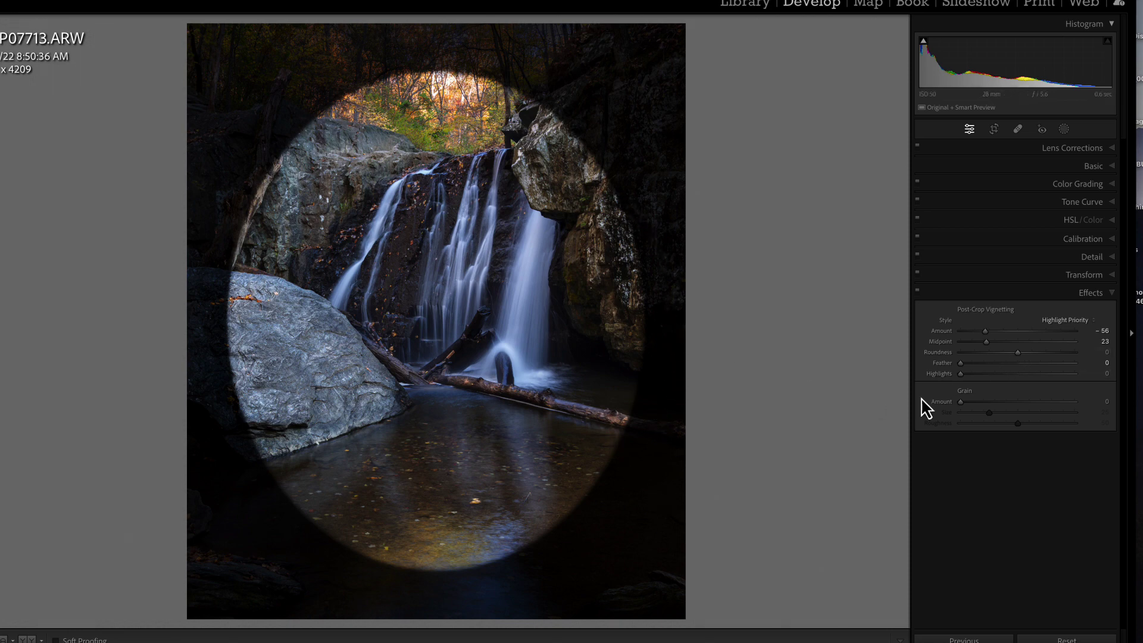
mouse_move(983, 341)
left_mouse_down()
mouse_move(1007, 343)
mouse_move(993, 357)
left_mouse_up()
left_click_drag(1005, 357, 1004, 358)
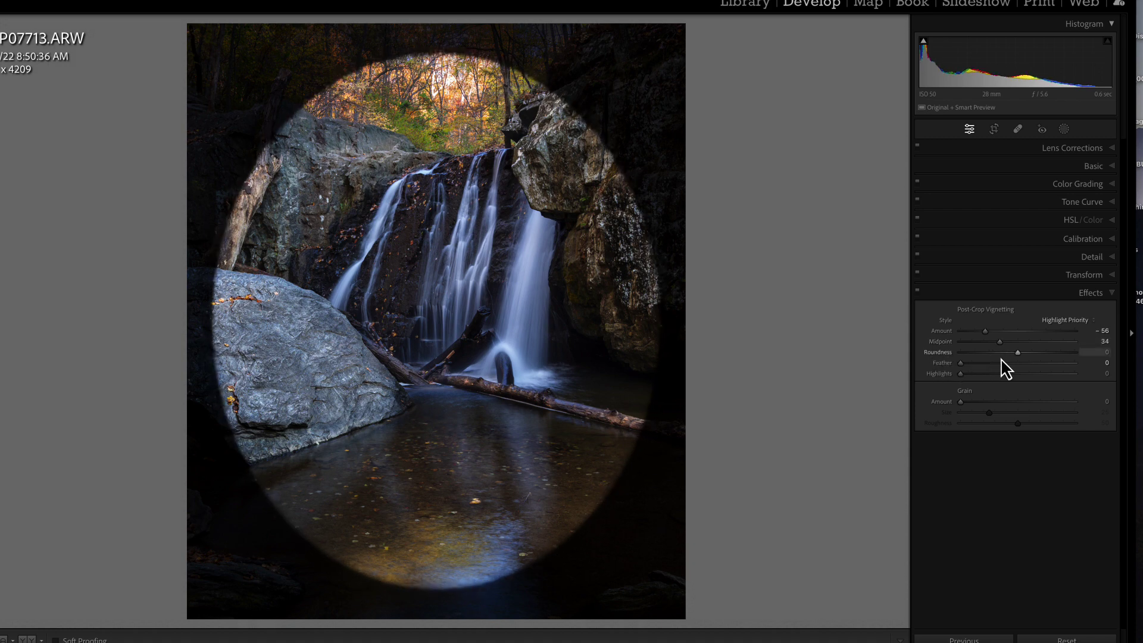
left_click_drag(1016, 355, 1032, 377)
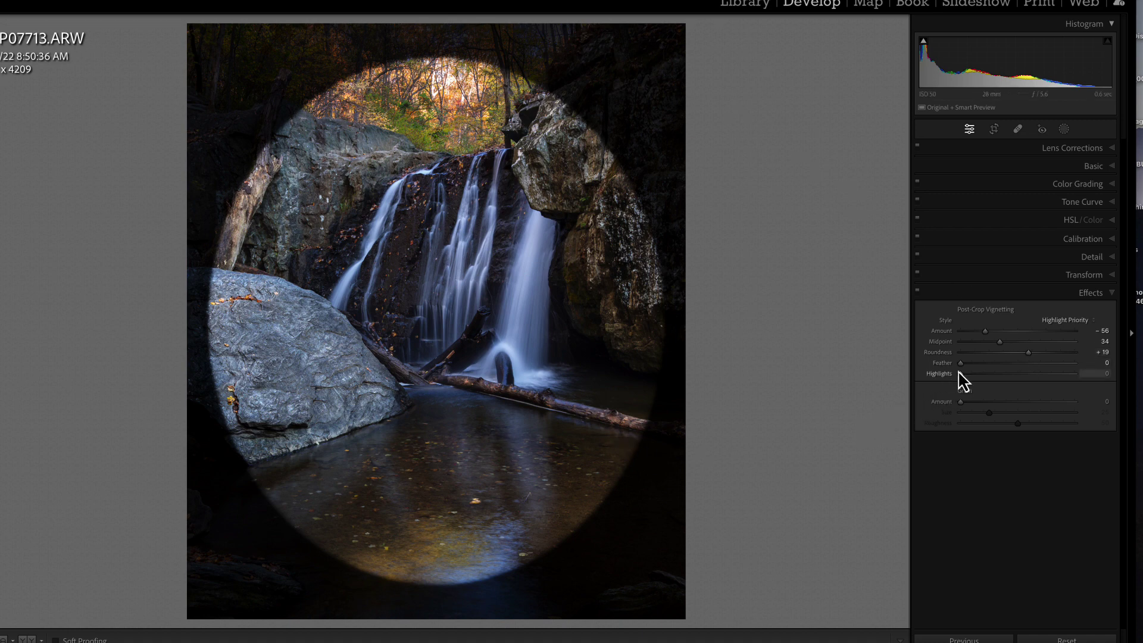
left_click_drag(961, 371, 1087, 375)
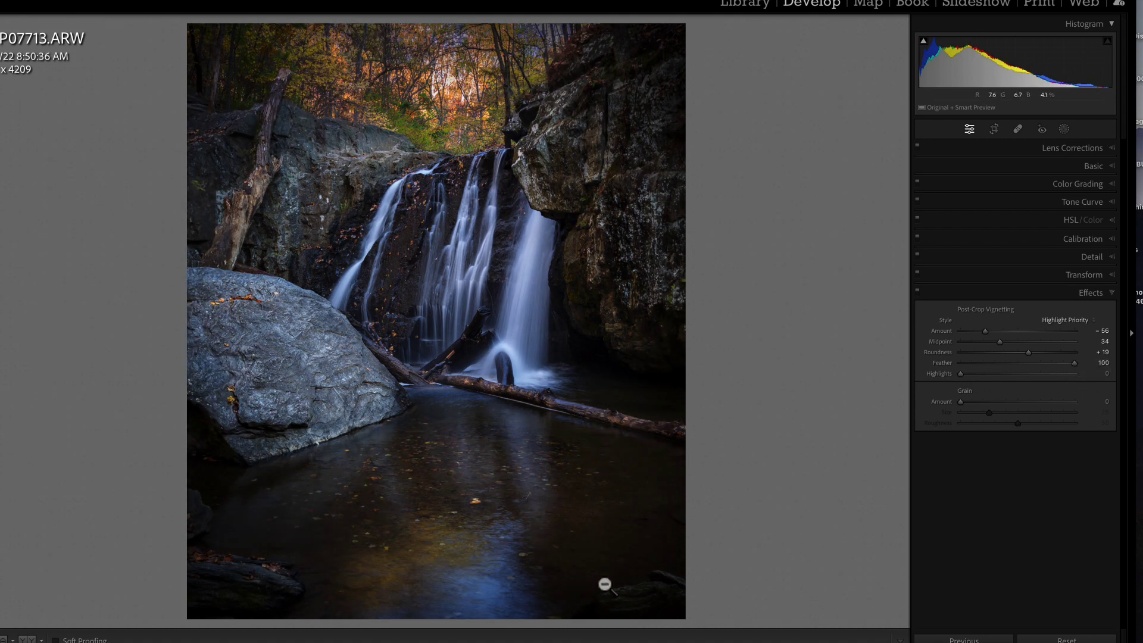
Compare the vignetted photo with its before version several times, ending on the edited version.
key("backslash")
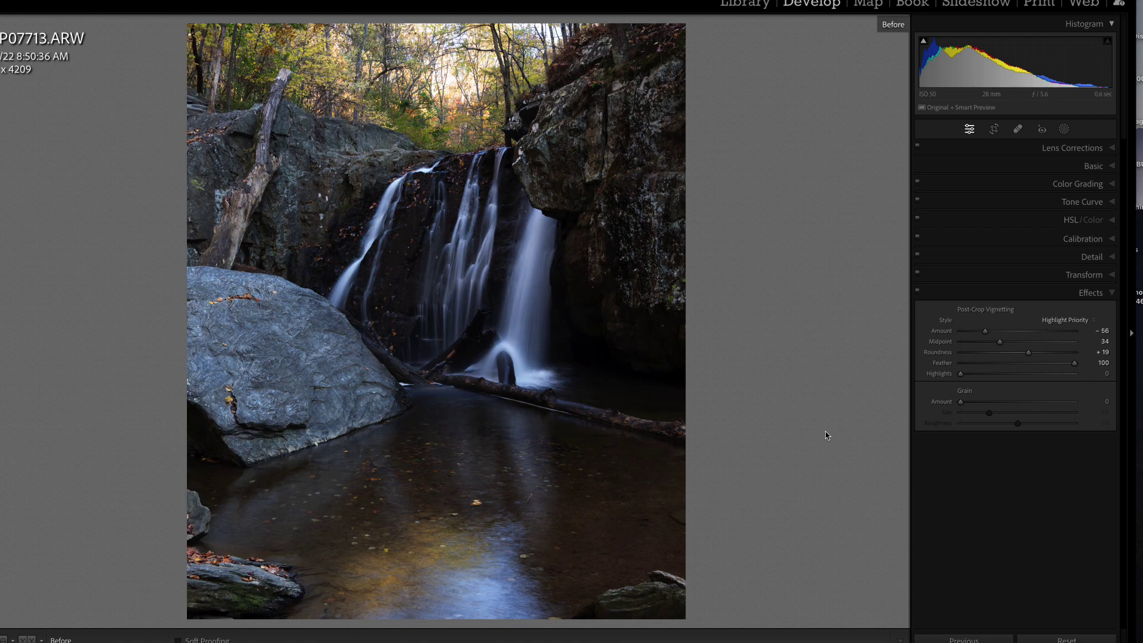
key("backslash")
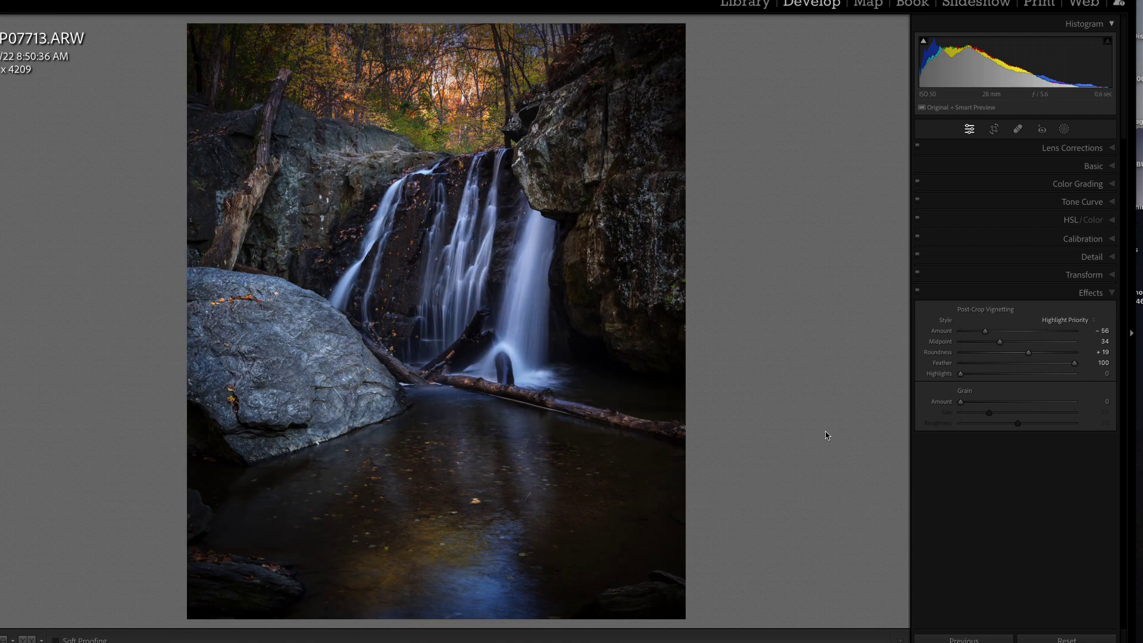
key("backslash")
key("backslash")
key("backslash")
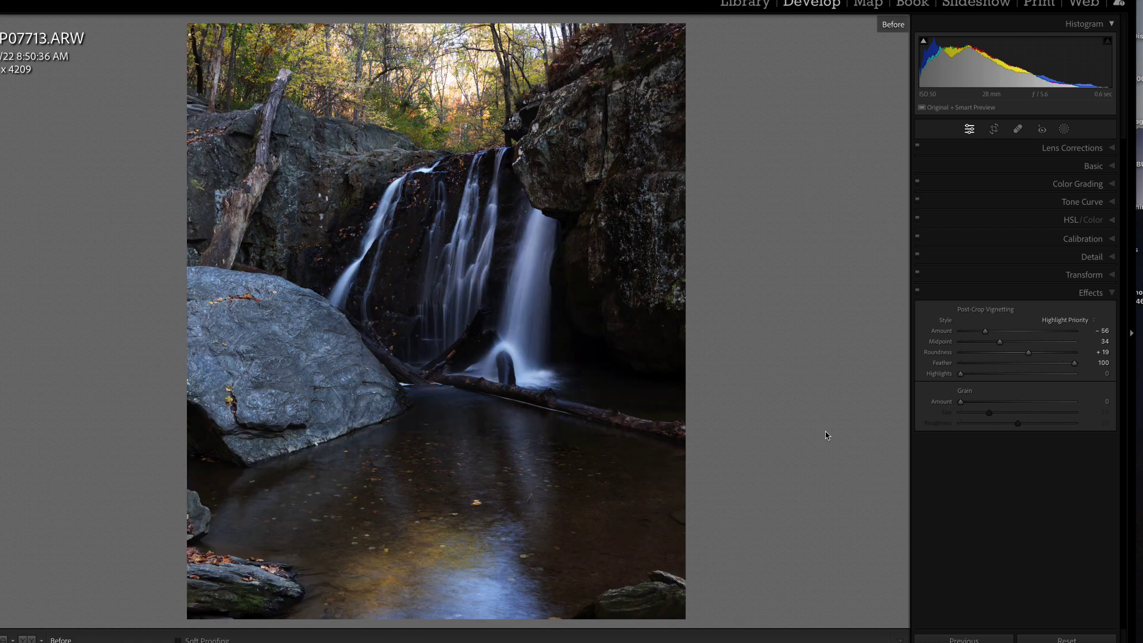
key("backslash")
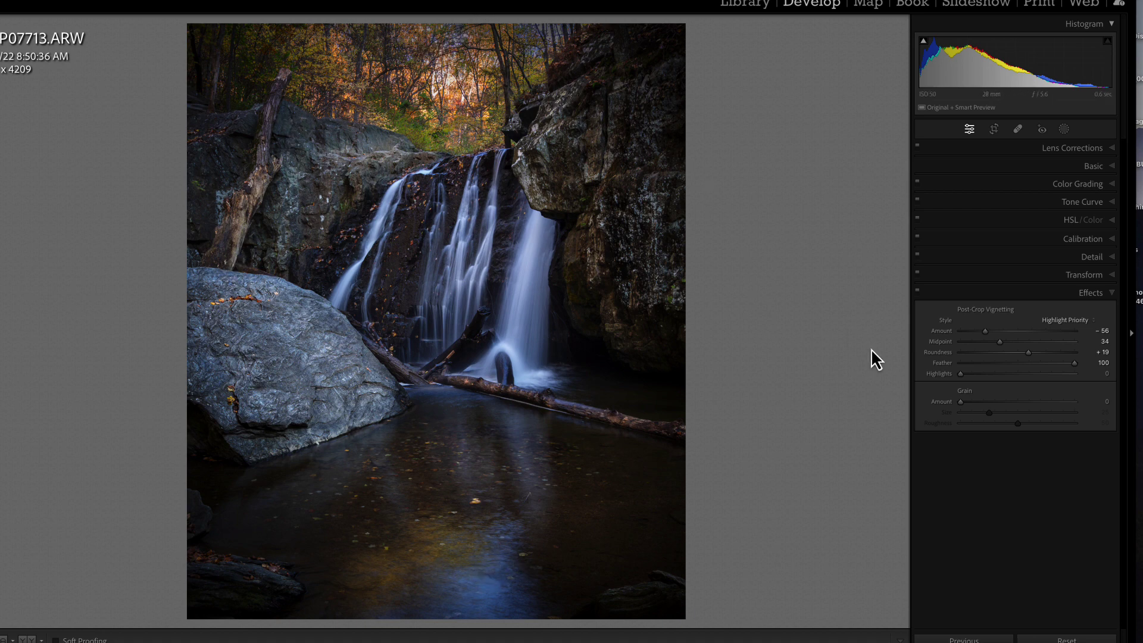
Set the vignette's highlights to 48 and reduce its amount to -23, comparing against the before version.
left_click_drag(959, 376, 1020, 387)
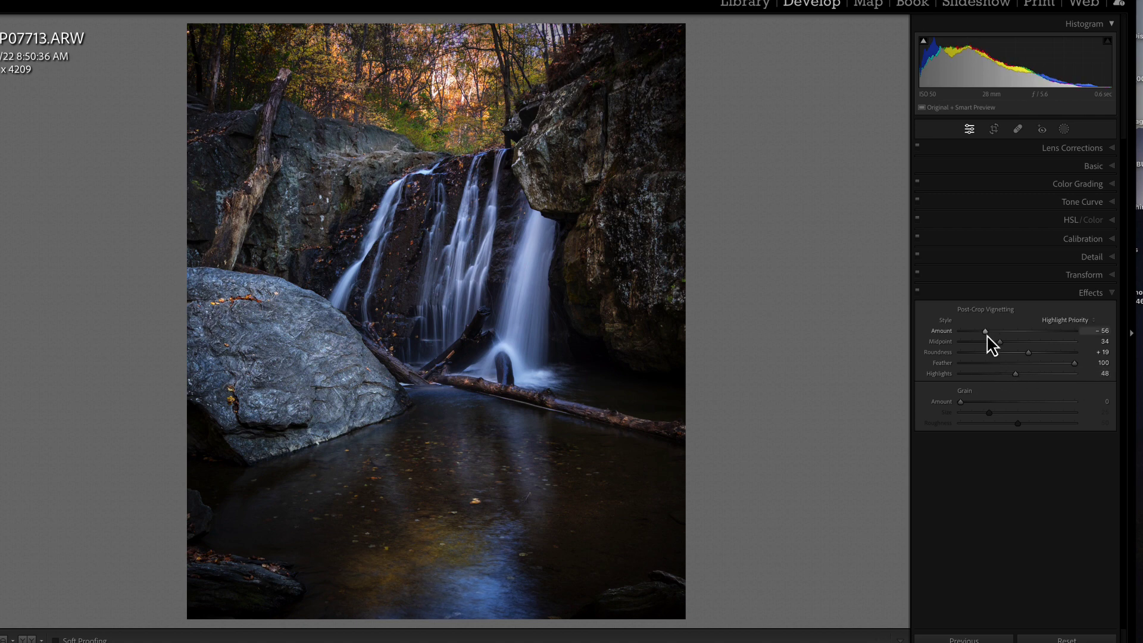
left_click_drag(985, 332, 1003, 335)
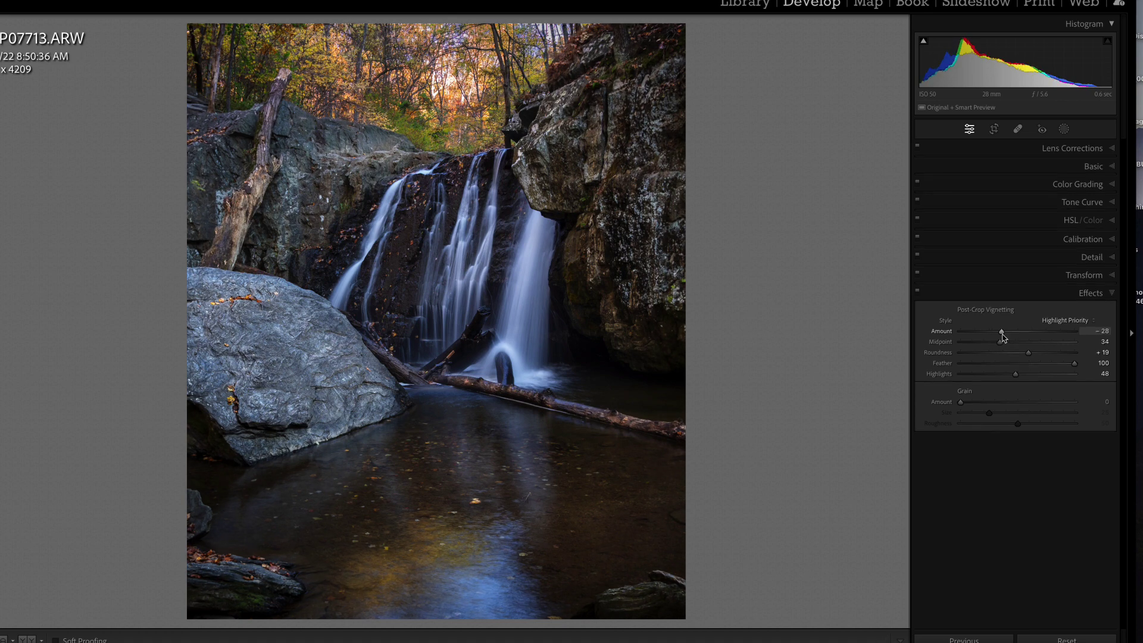
key("backslash")
key("backslash")
key("backslash")
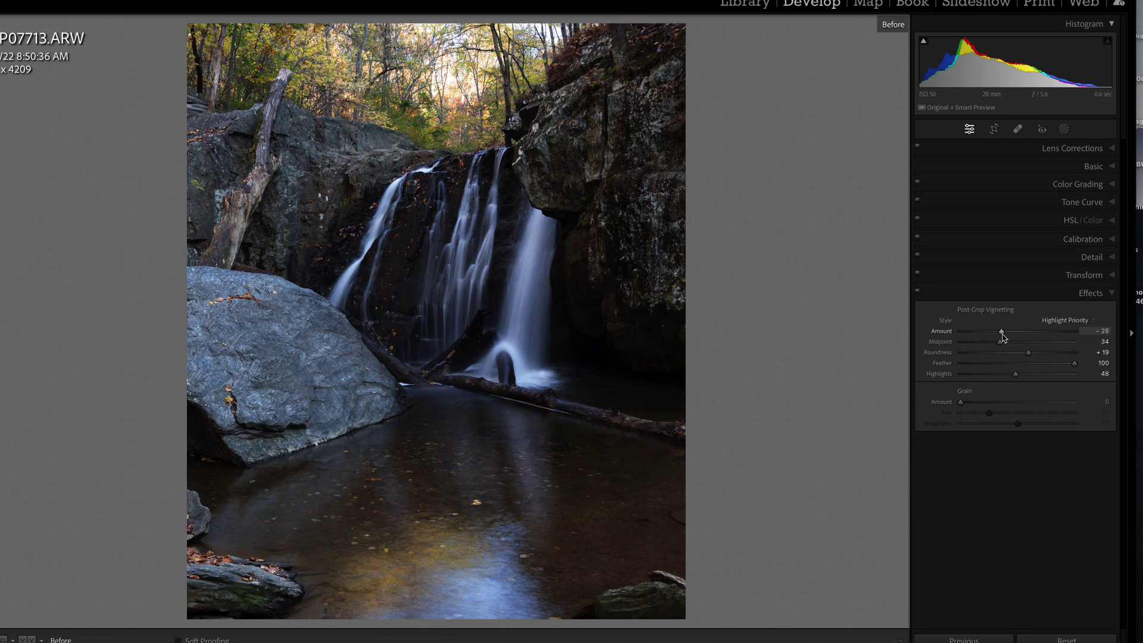
key("backslash")
left_click_drag(1002, 335, 1009, 345)
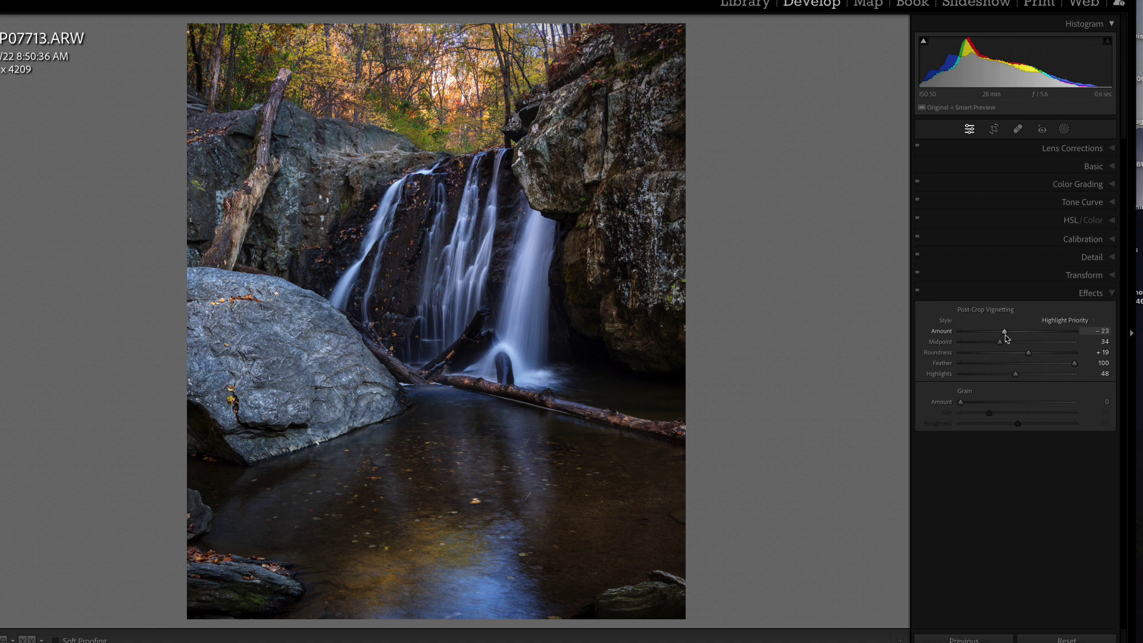
Create a radial gradient mask, centre it over the waterfall, and set its feather to 100.
left_click(1064, 130)
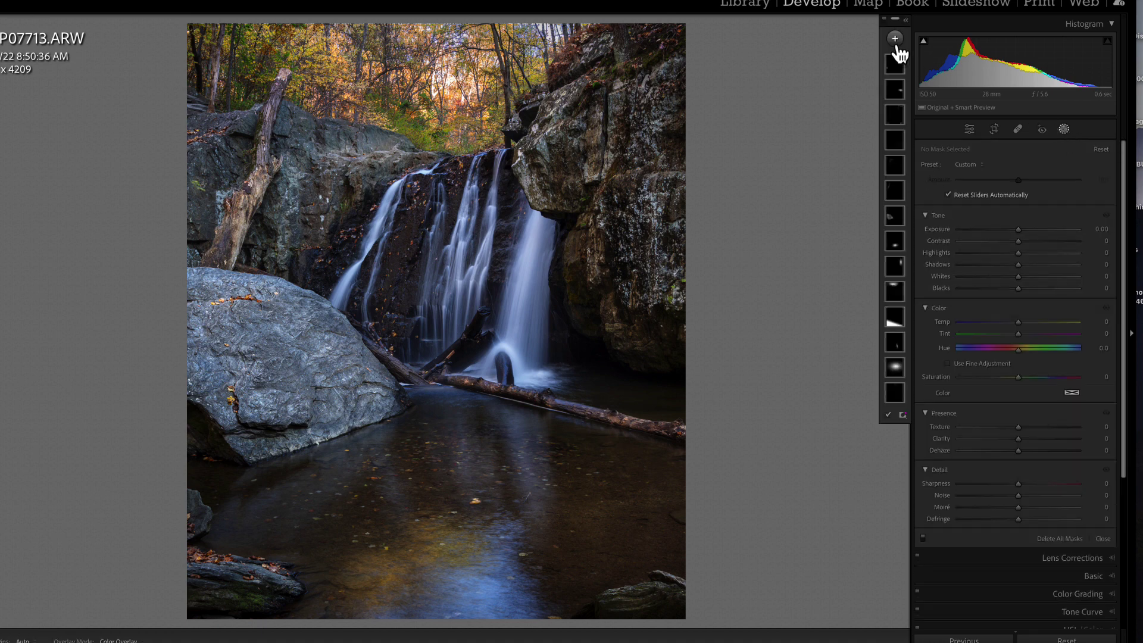
left_click(905, 20)
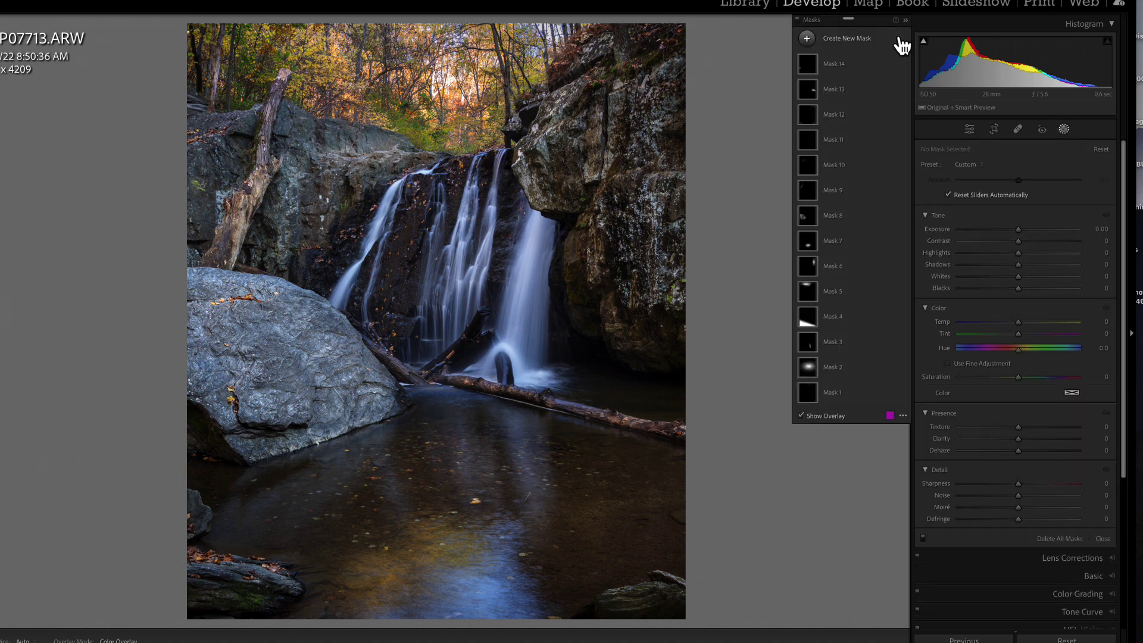
left_click(808, 40)
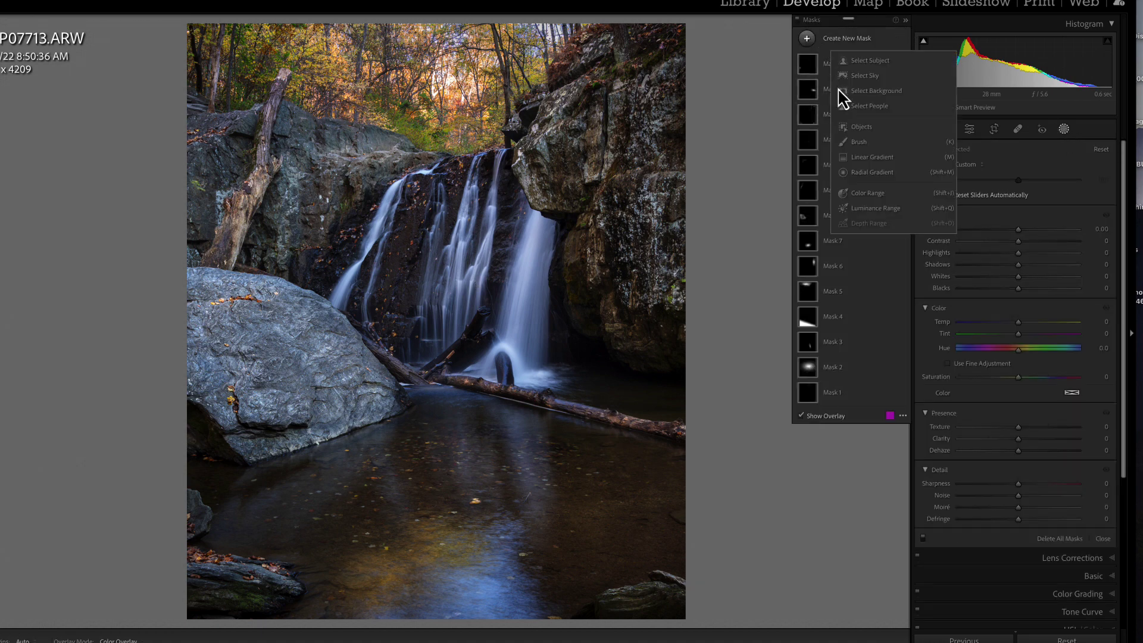
left_click(865, 174)
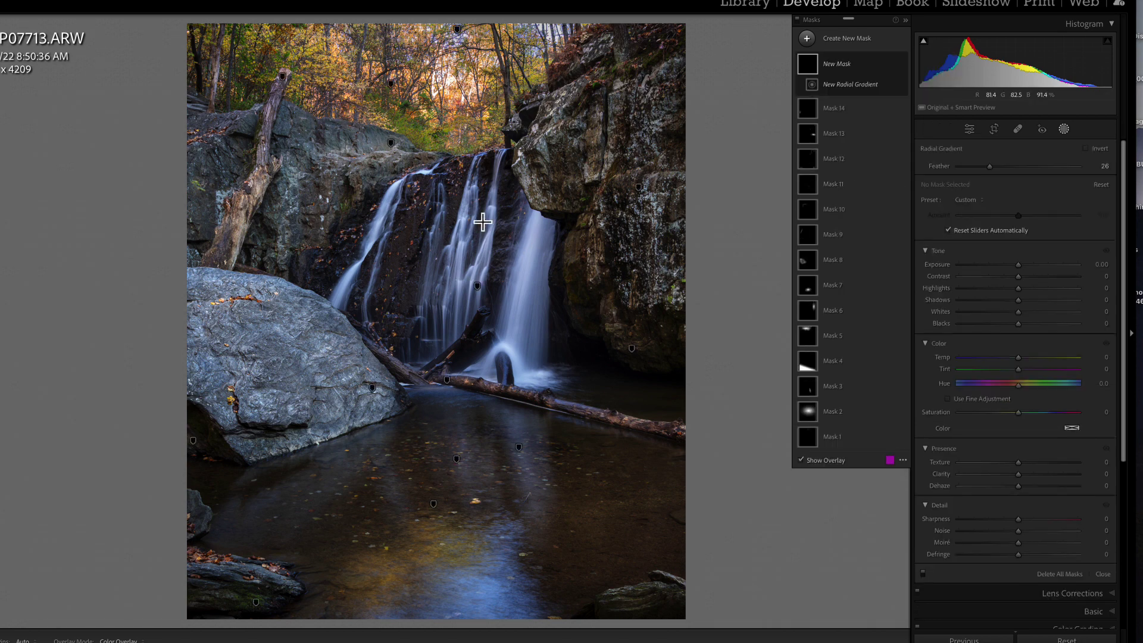
left_click_drag(402, 187, 549, 334)
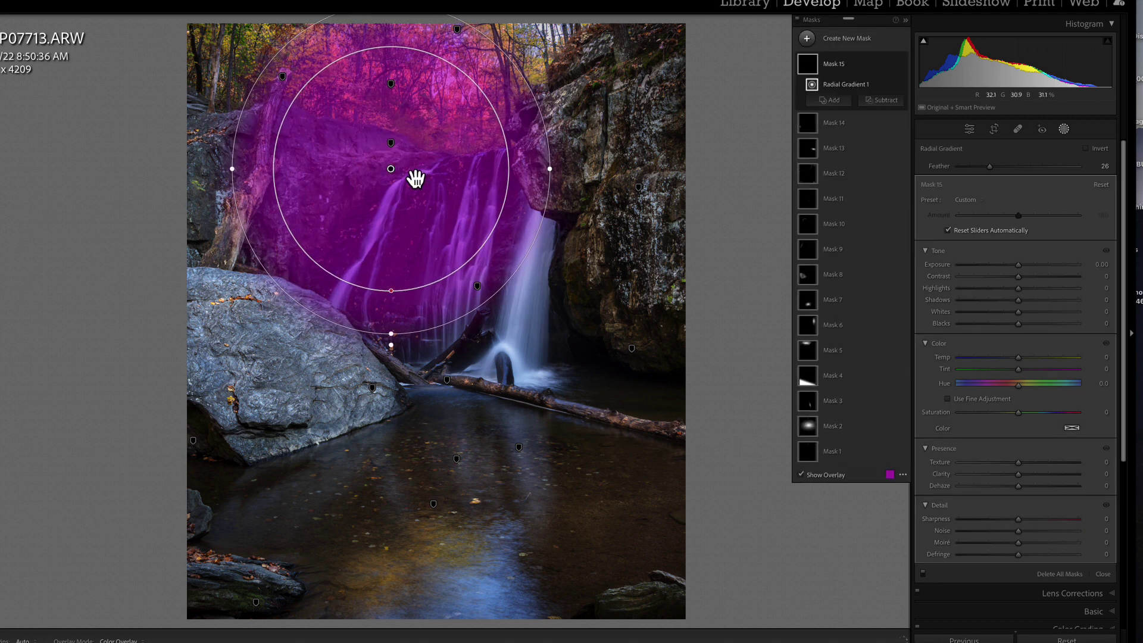
left_click_drag(395, 179, 459, 272)
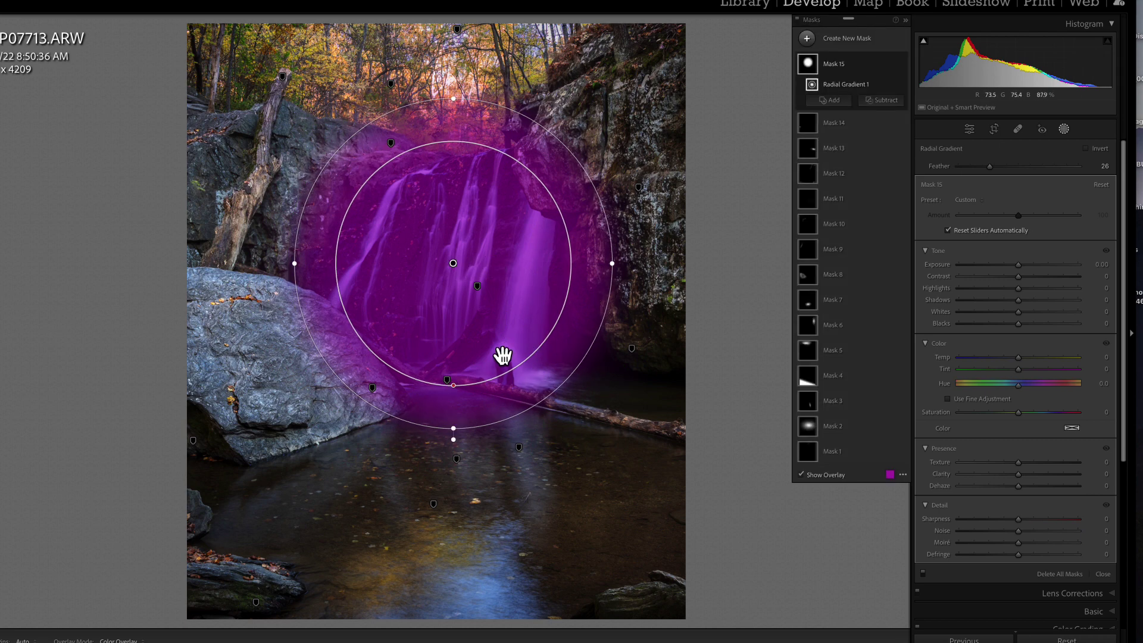
left_click_drag(454, 387, 450, 265)
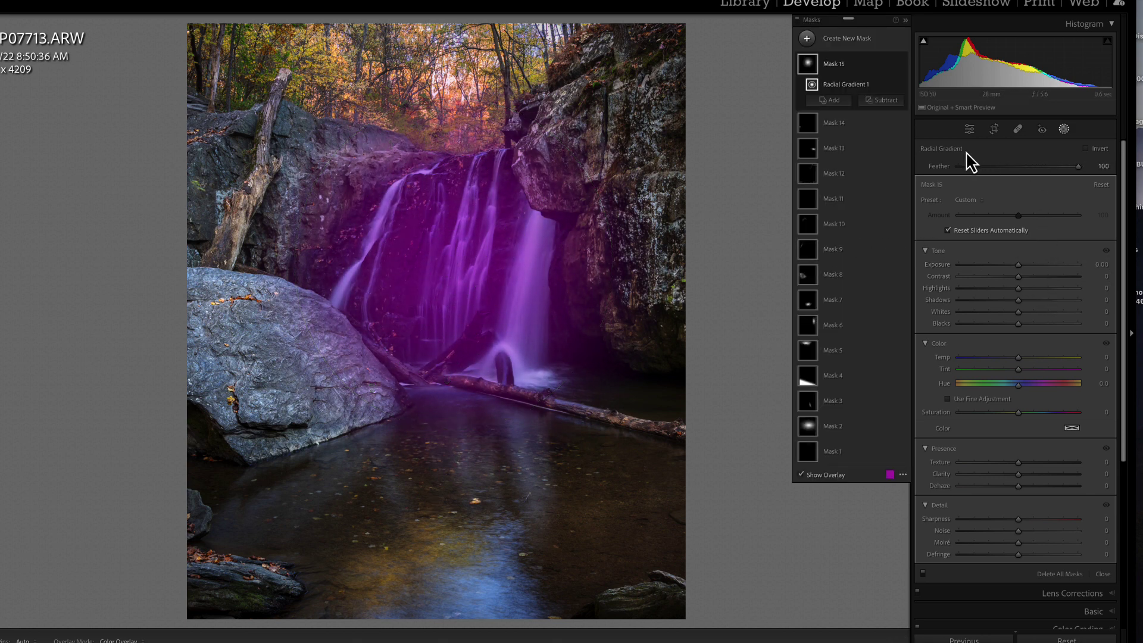
Keep the waterfall's radial gradient mask at feather 100 and raise its exposure to 0.46.
mouse_move(1078, 166)
left_mouse_down()
mouse_move(982, 168)
mouse_move(1083, 174)
mouse_move(1067, 169)
left_mouse_up()
left_click_drag(453, 294, 453, 269)
left_click_drag(1019, 266, 1027, 268)
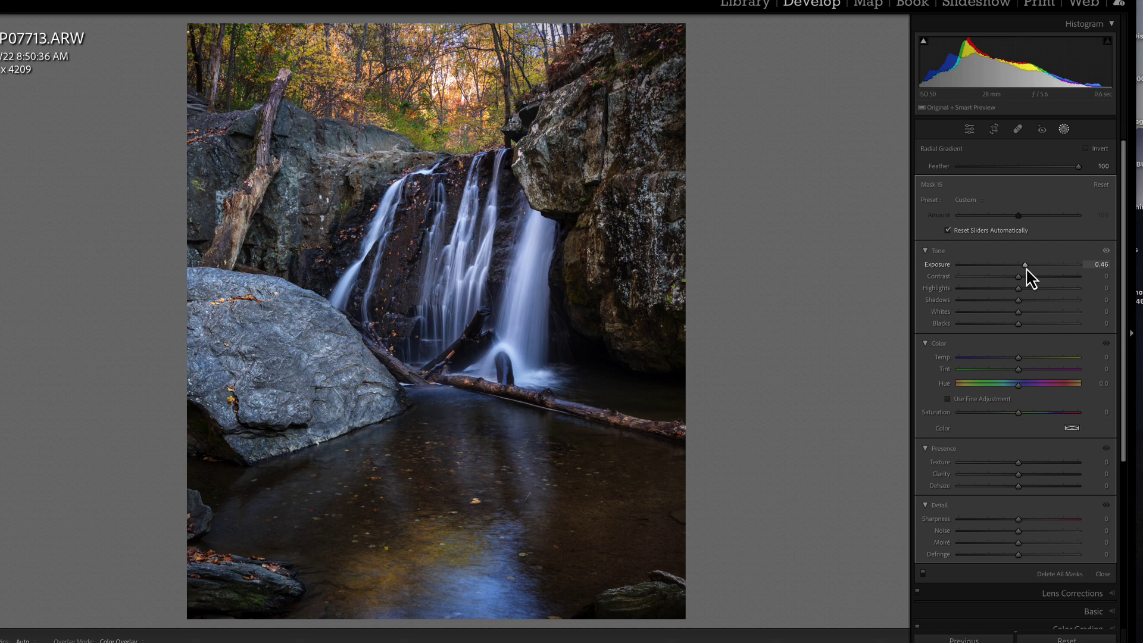
left_click_drag(1029, 277, 1029, 277)
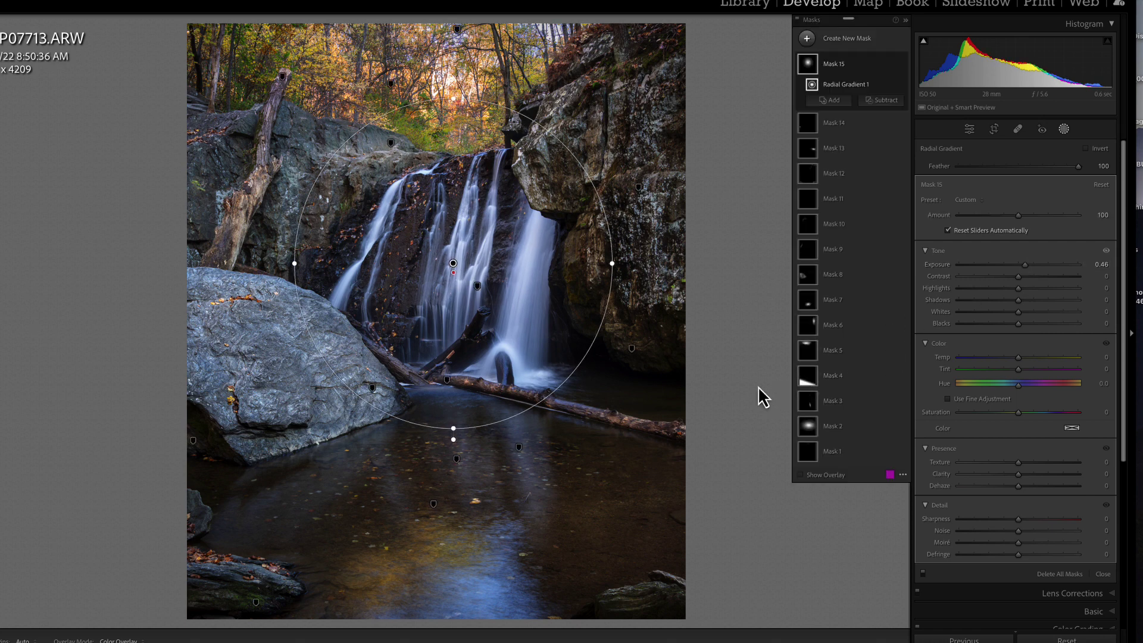
Compare the brightened waterfall with the before version and with the radial mask hidden, ending on the edited version.
key("backslash")
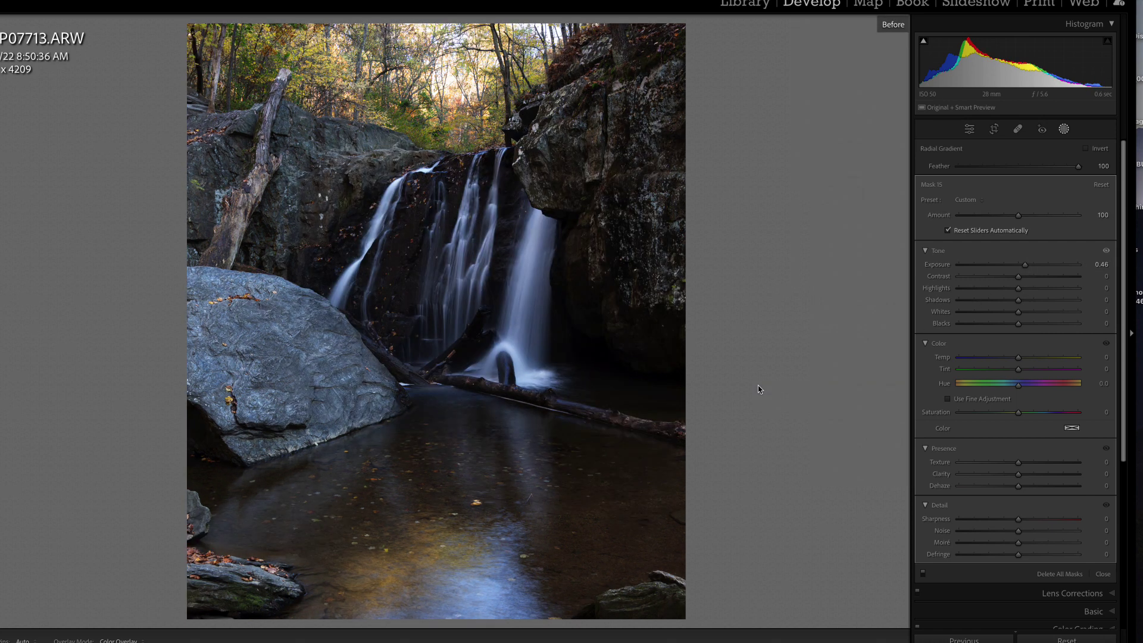
key("backslash")
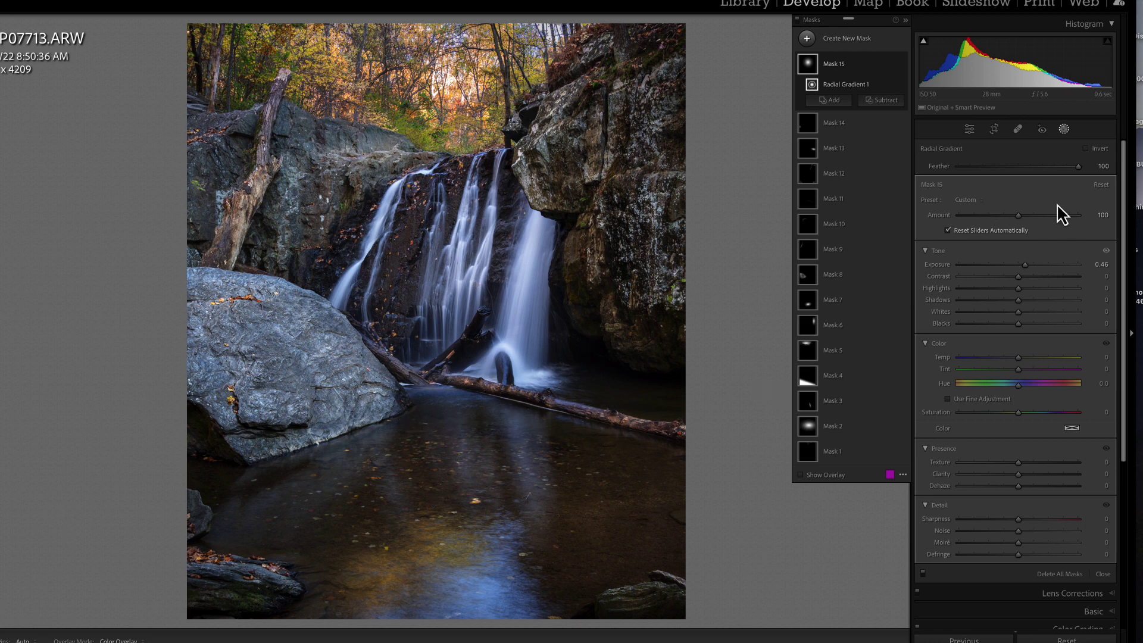
left_click(901, 64)
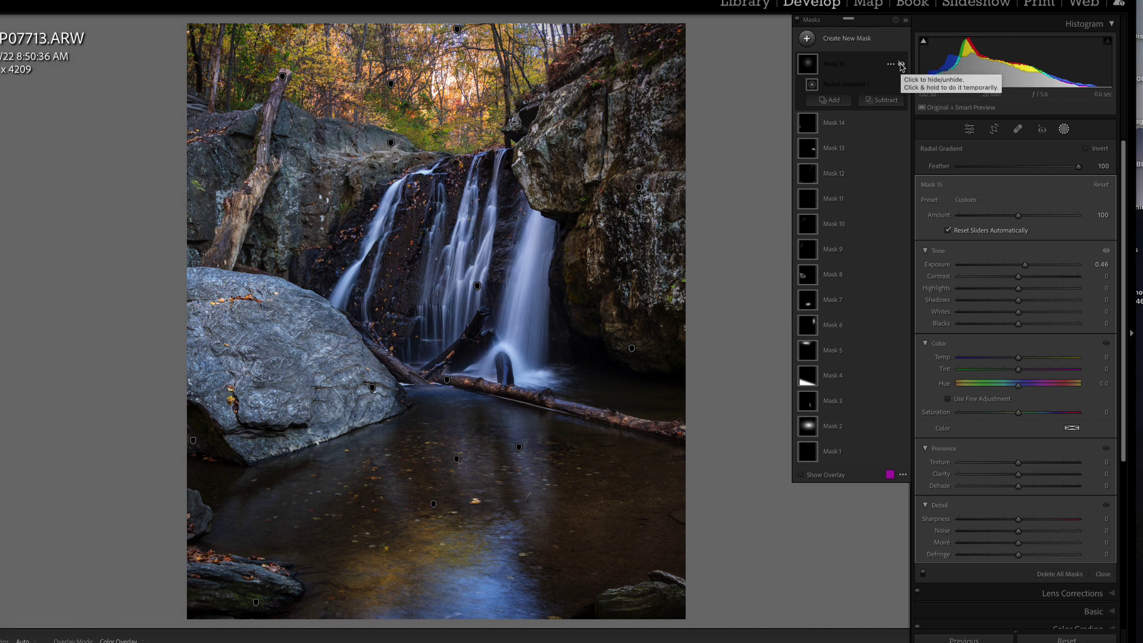
left_click(901, 64)
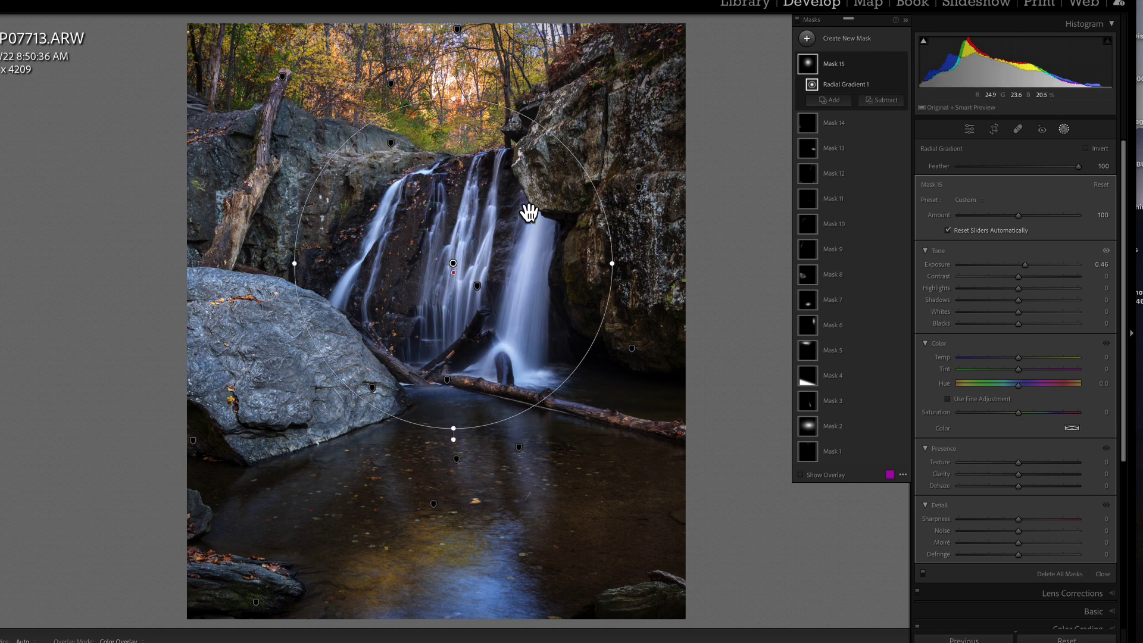
key("backslash")
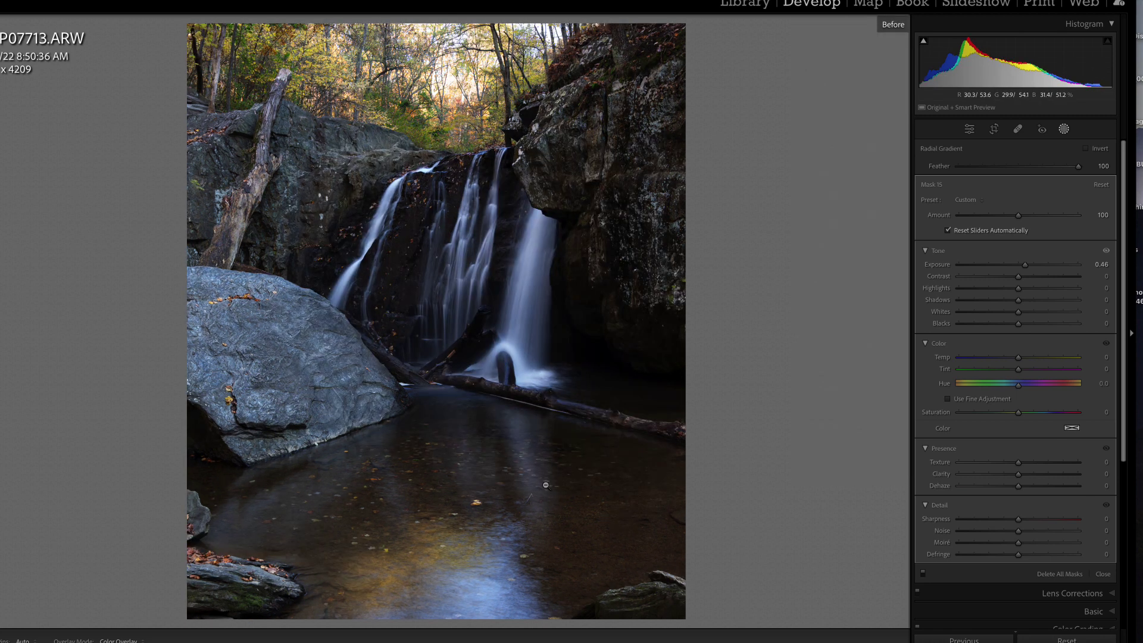
key("backslash")
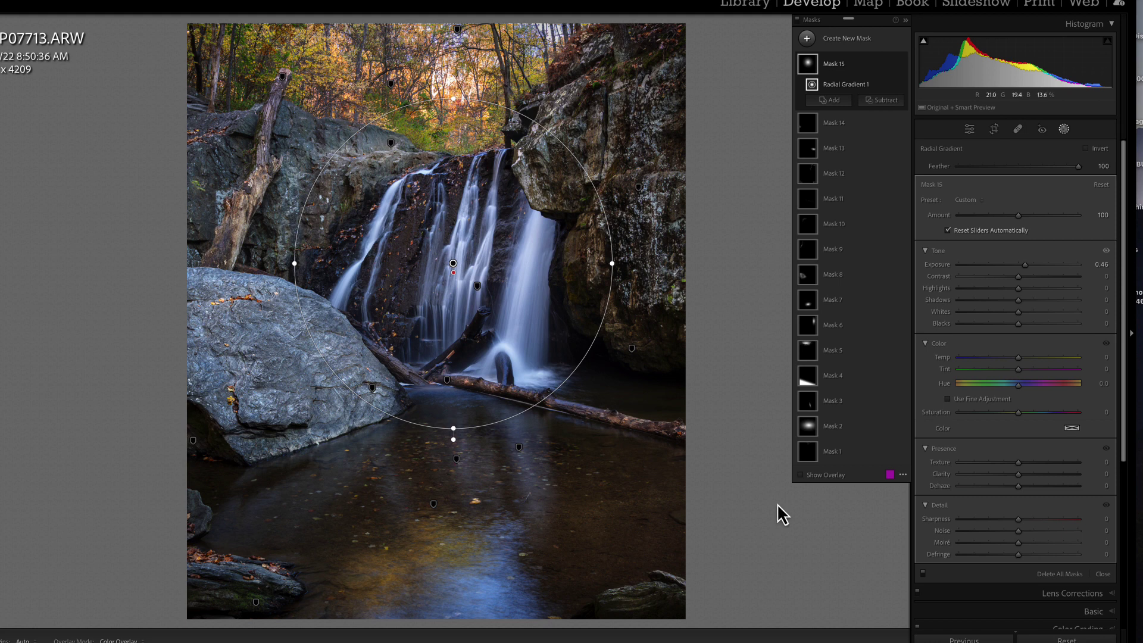
Close masking, restore the Exposure history state preceding the post-crop vignette, and compare the photo with its before version.
left_click(1064, 129)
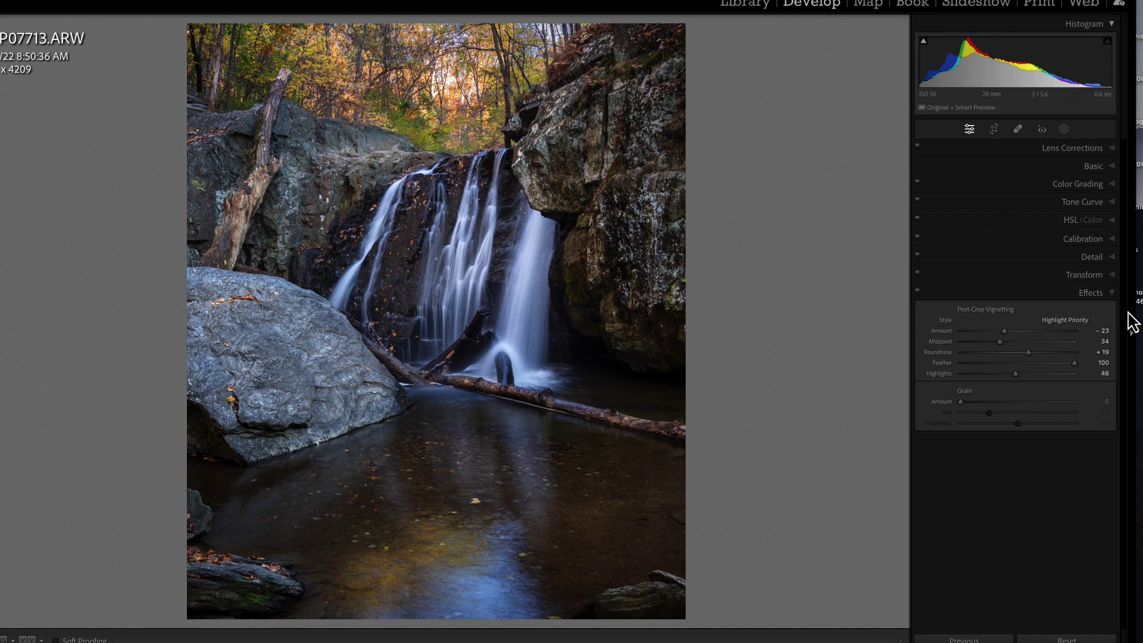
left_click(1111, 293)
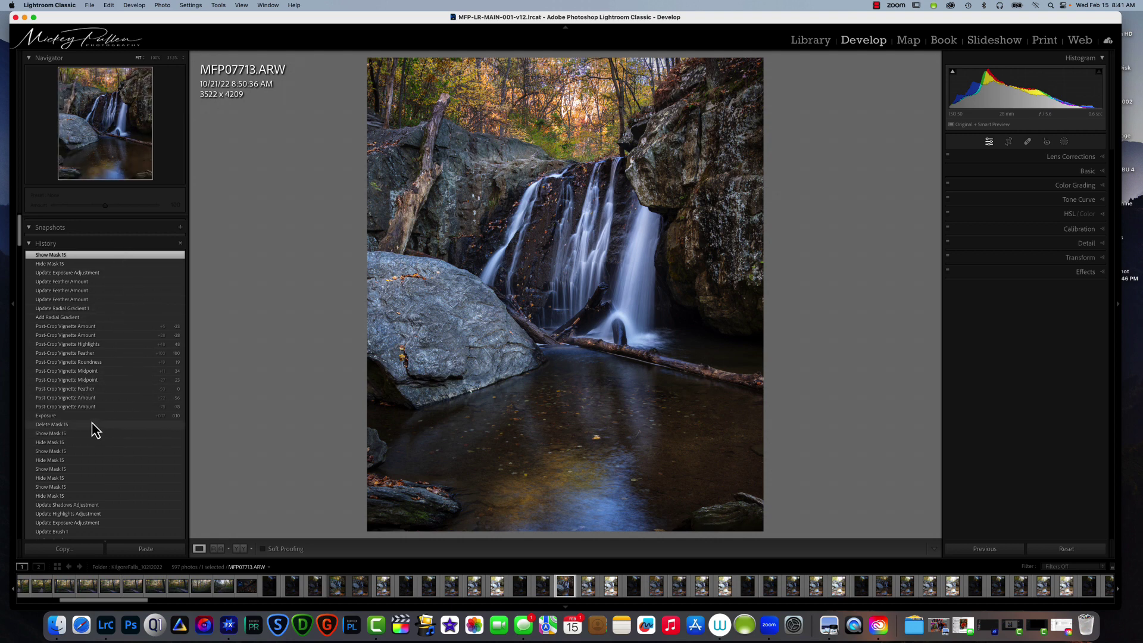
left_click(55, 416)
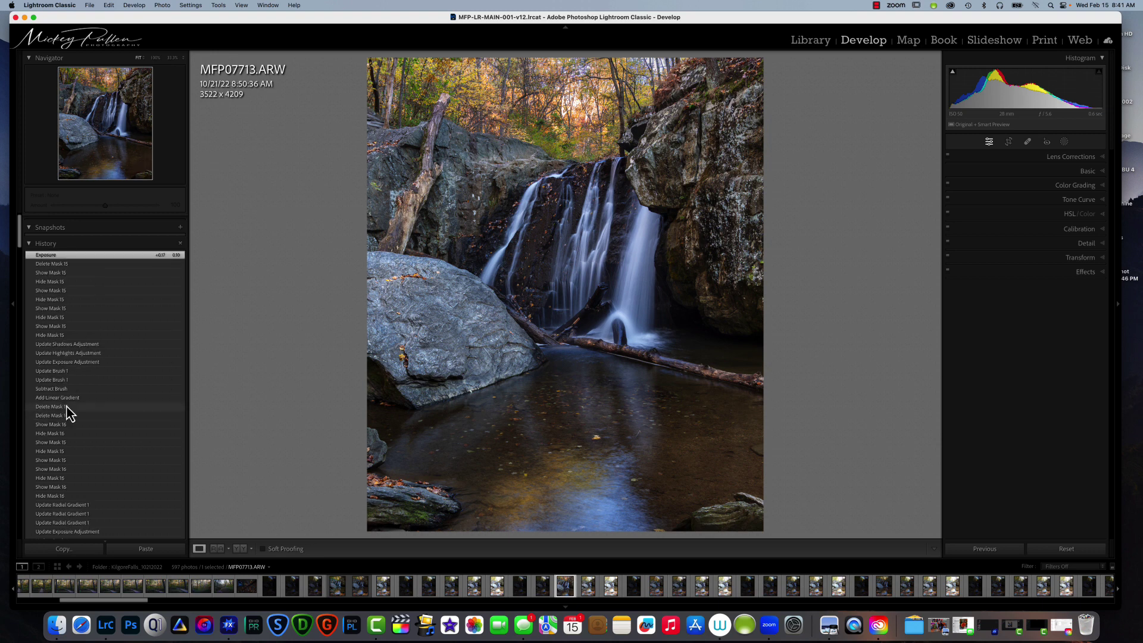
scroll(66, 408, "down", 5)
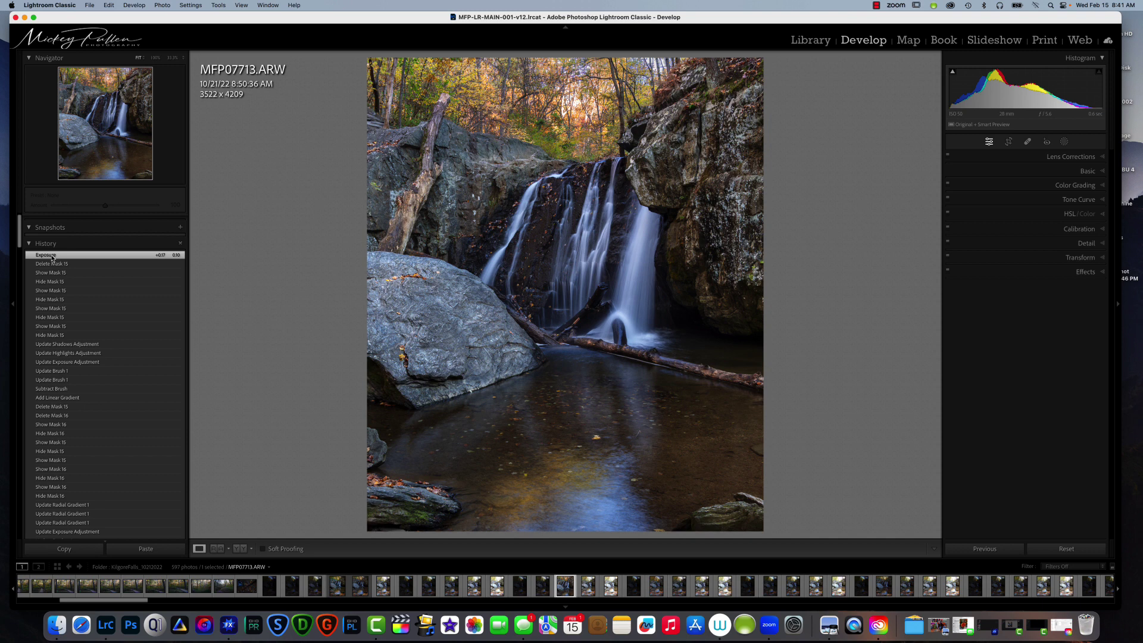
key("backslash")
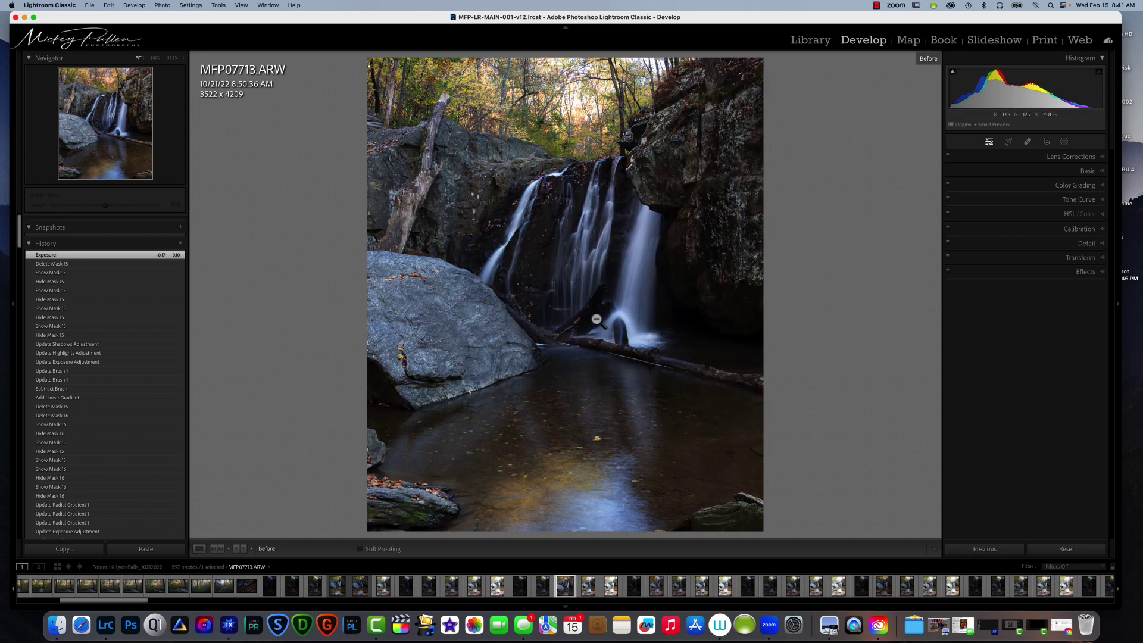
key("backslash")
key("backslash")
key("backslash")
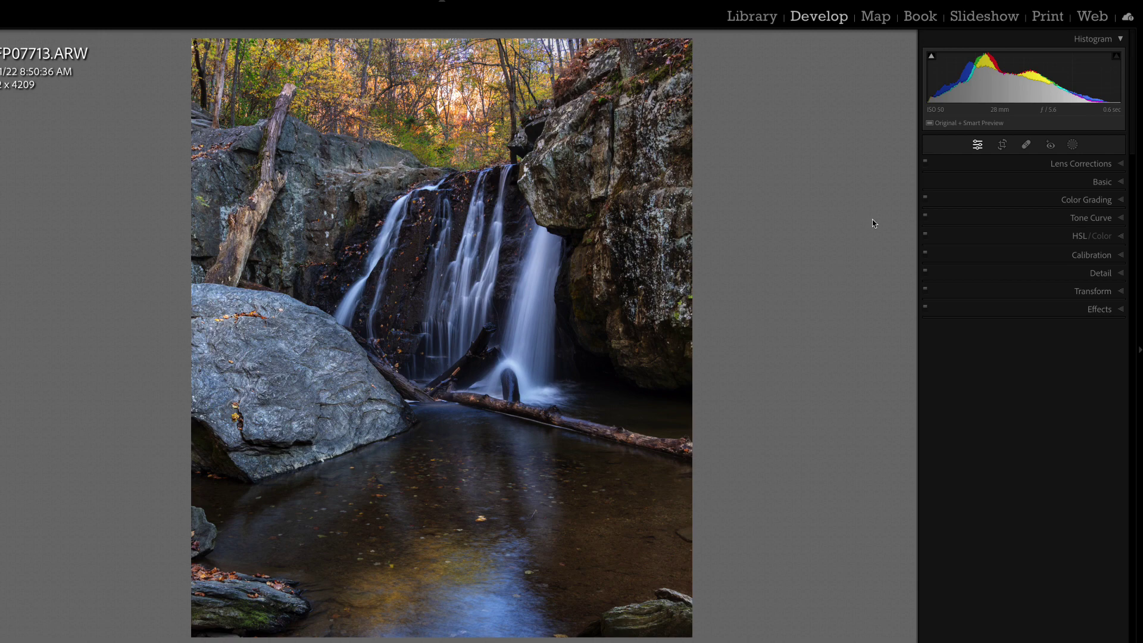
Zoom out and create a large oval radial gradient mask centred on the photo, extending slightly past its edges.
key("ctrl+equal")
key("ctrl+minus")
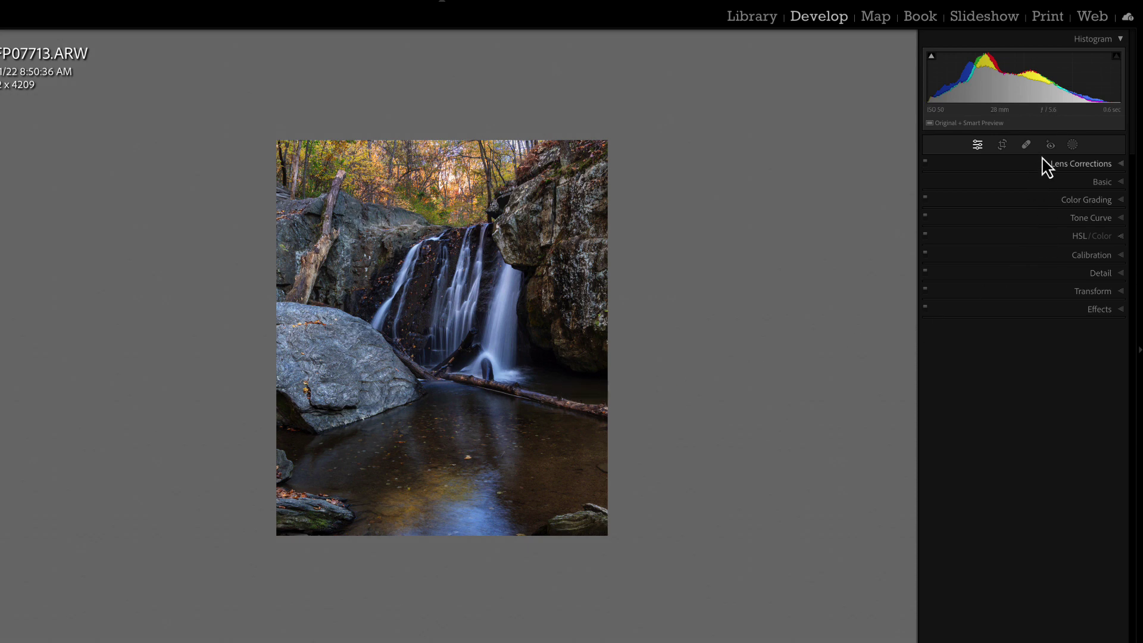
left_click(1072, 145)
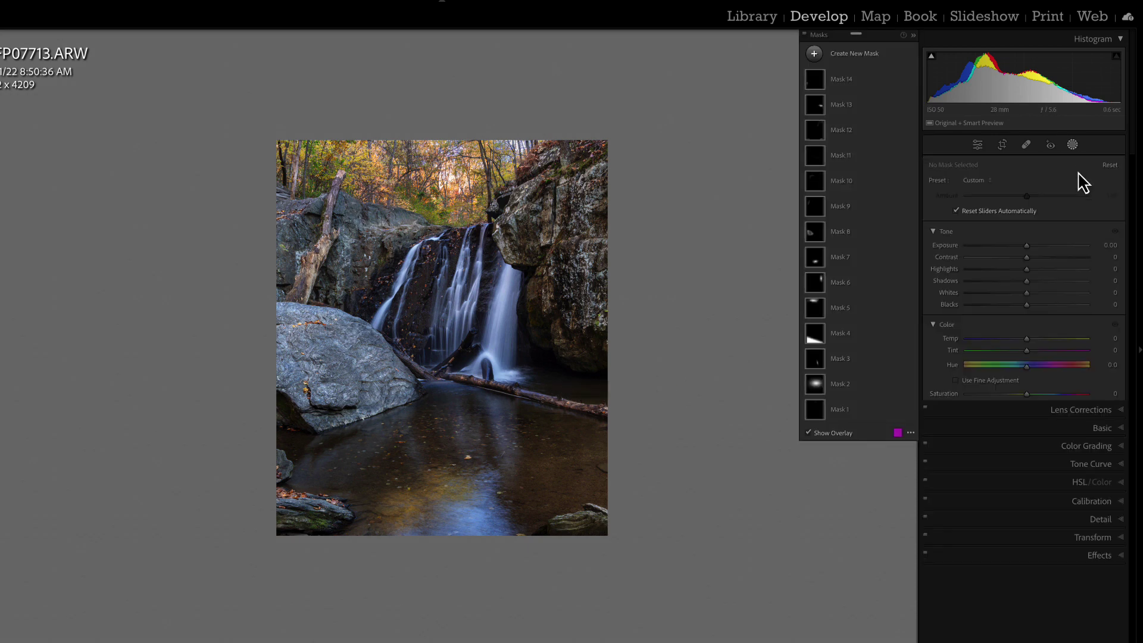
left_click(814, 54)
left_click(871, 188)
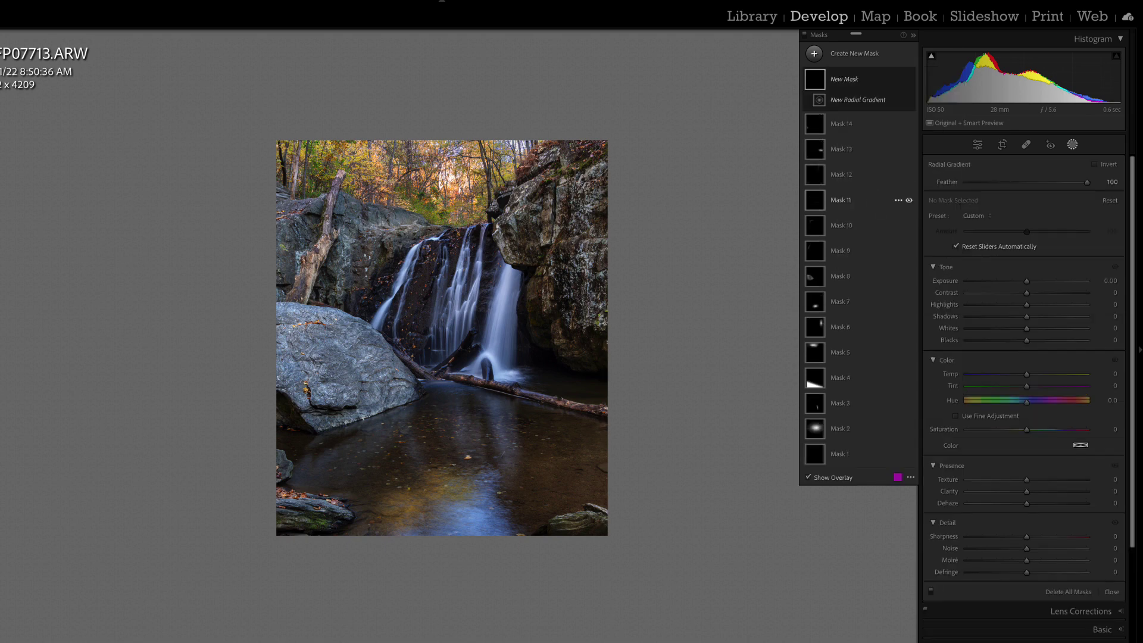
left_click_drag(426, 216, 589, 456)
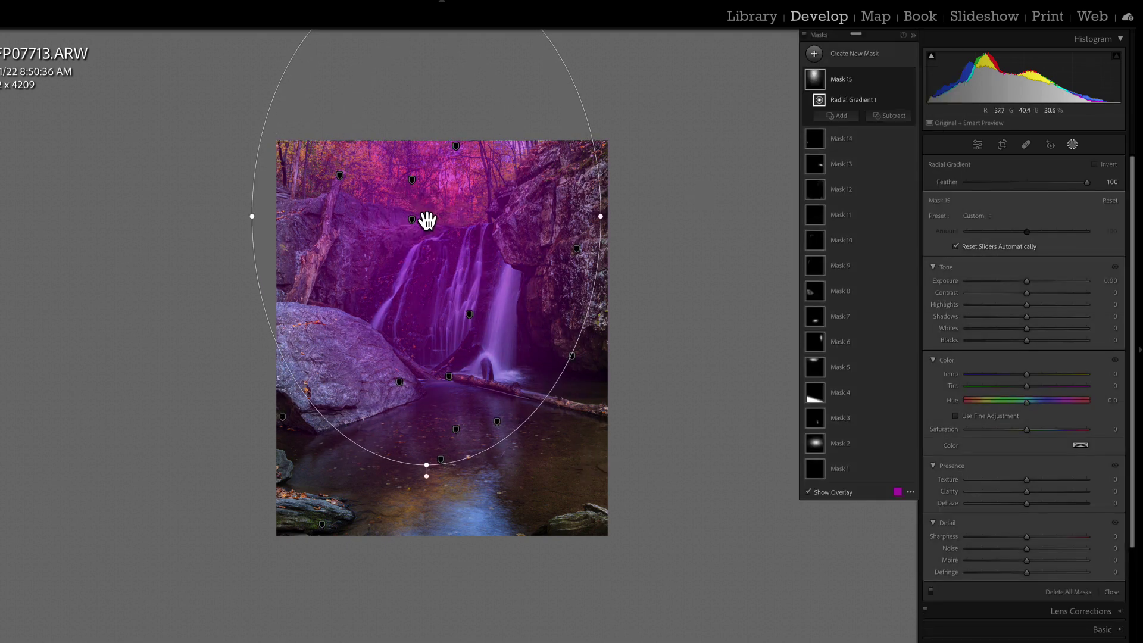
left_click_drag(428, 221, 444, 342)
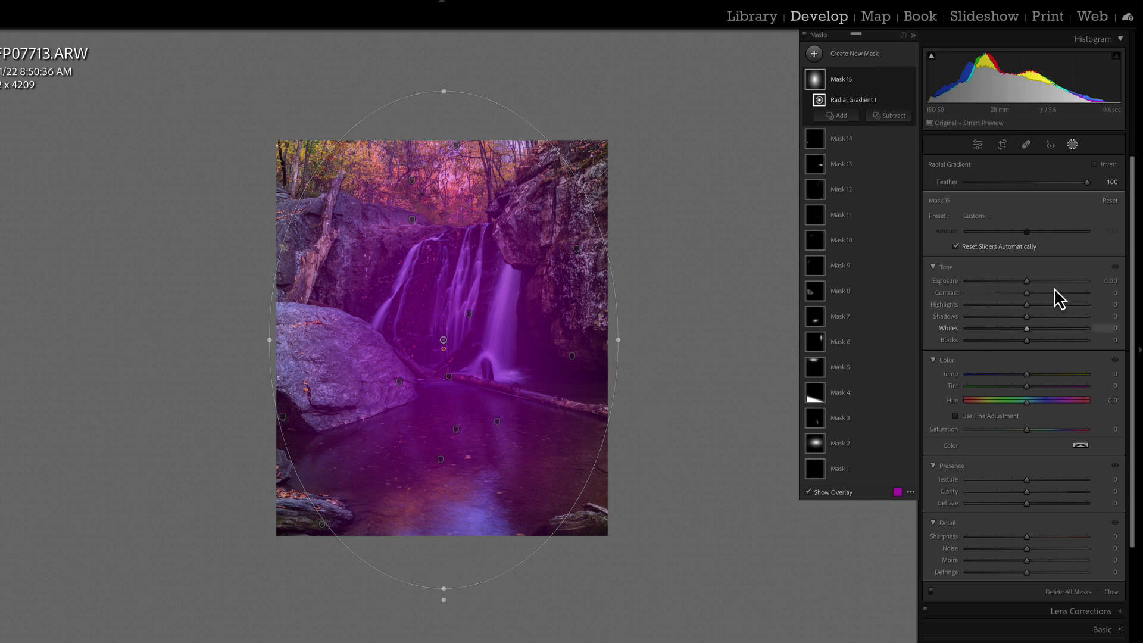
Invert the radial gradient mask, set its exposure to -0.84, and reduce its feather to 26.
left_click(1093, 165)
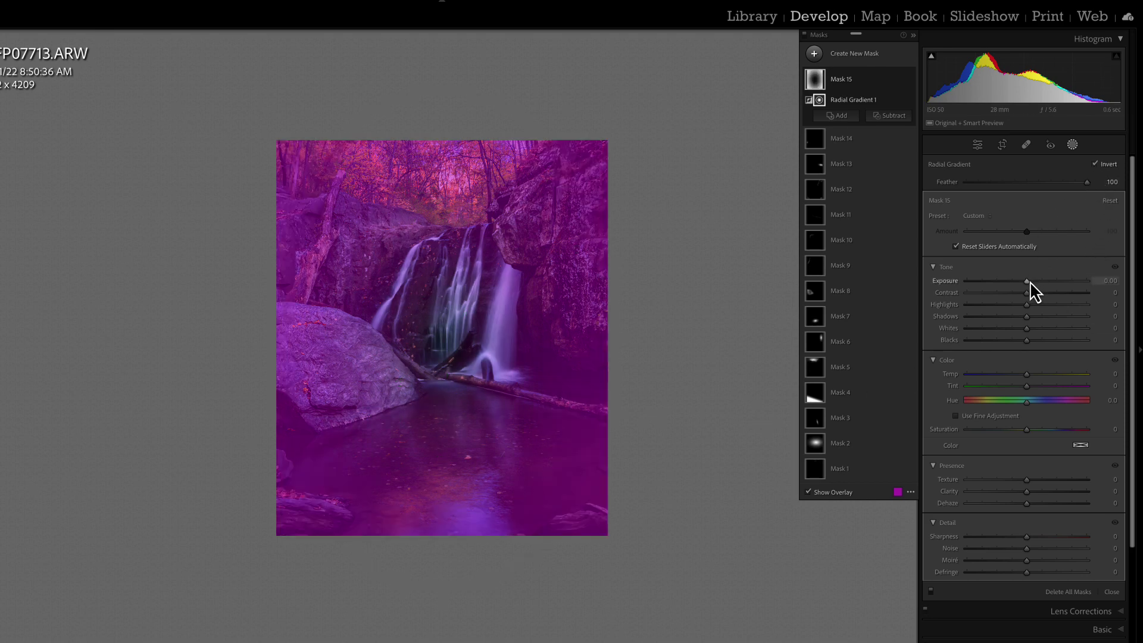
left_click_drag(1026, 282, 1013, 285)
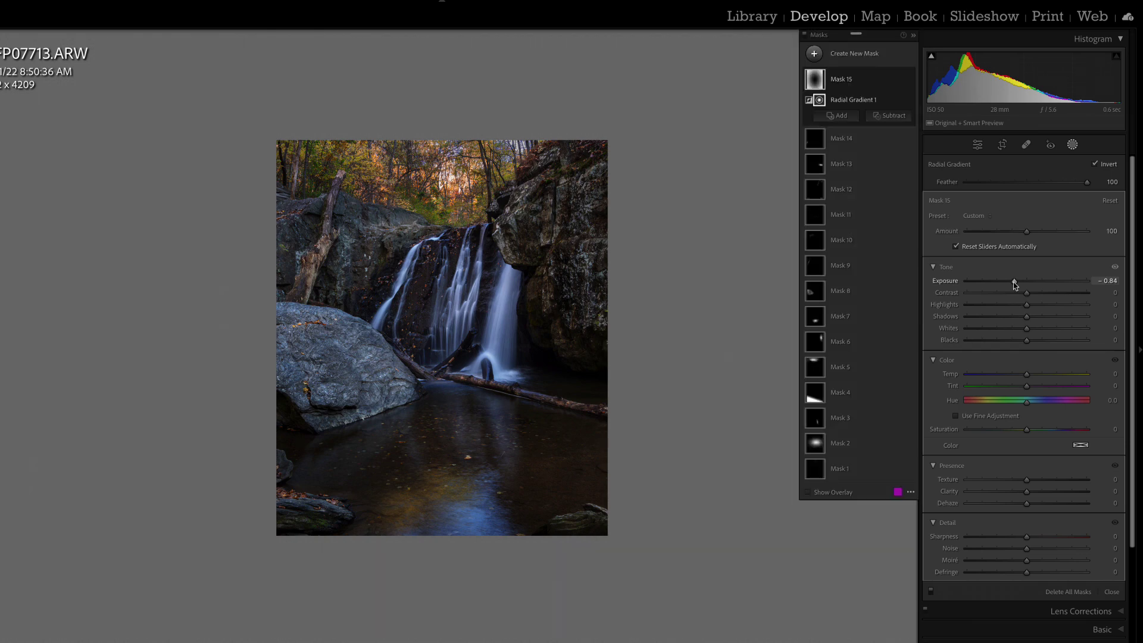
mouse_move(582, 349)
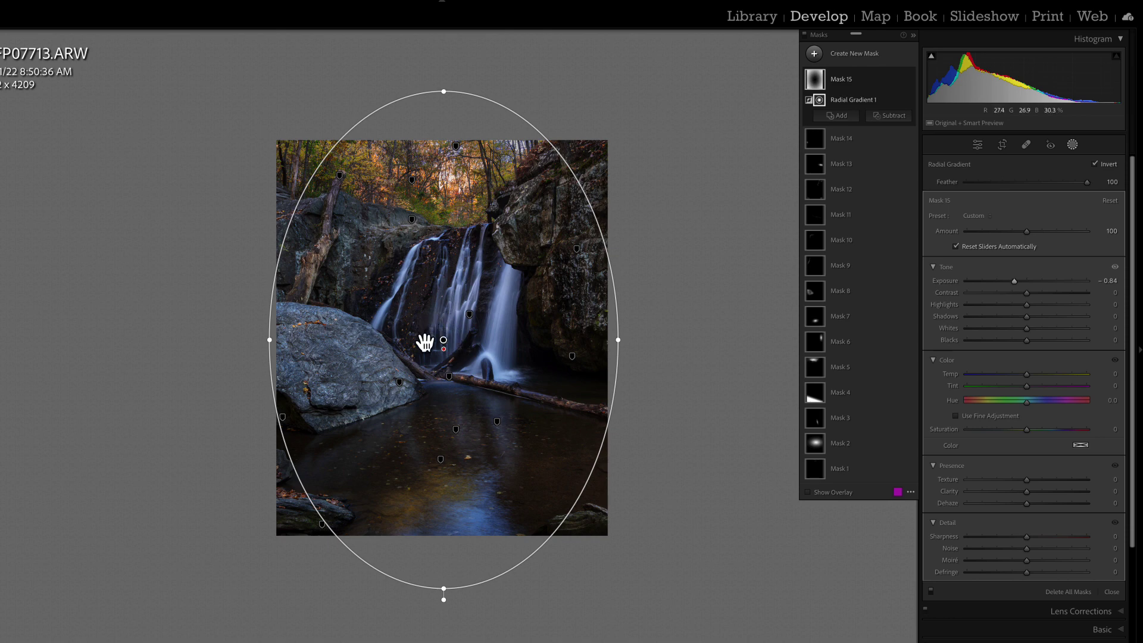
left_click_drag(443, 348, 447, 530)
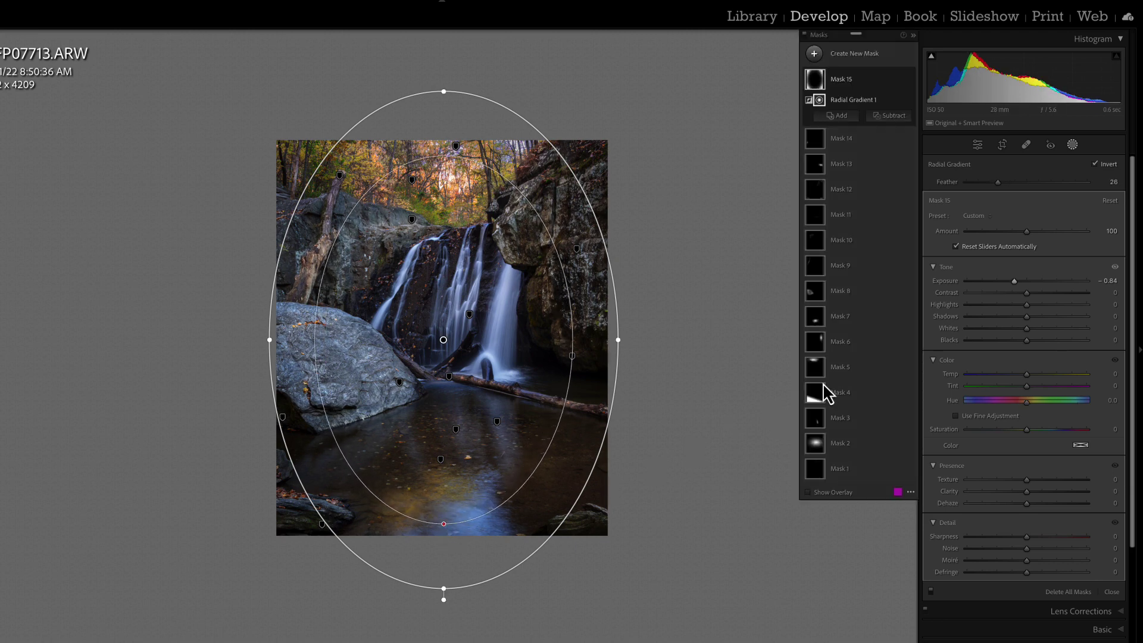
Set the inverted mask's exposure to -0.94, highlights to 34, shadows to 20, and overall amount to 98.
left_click_drag(1014, 282, 1019, 287)
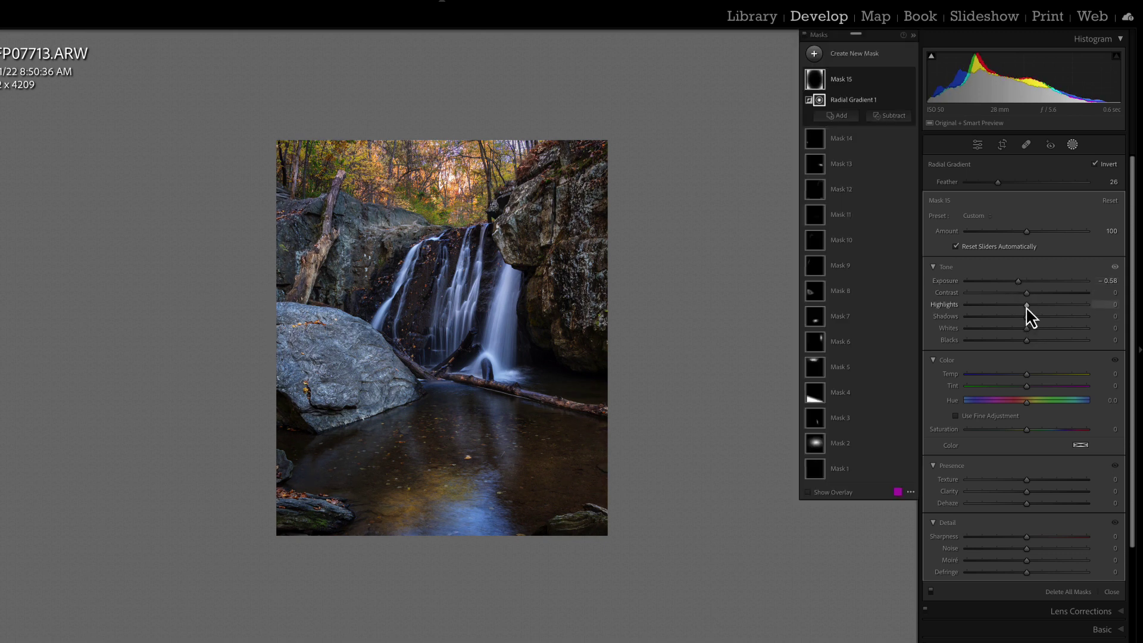
mouse_move(1026, 305)
left_mouse_down()
mouse_move(1069, 306)
mouse_move(1002, 308)
mouse_move(1029, 305)
mouse_move(1015, 284)
mouse_move(1001, 288)
mouse_move(1070, 304)
mouse_move(1010, 305)
mouse_move(1071, 304)
mouse_move(1026, 305)
left_mouse_up()
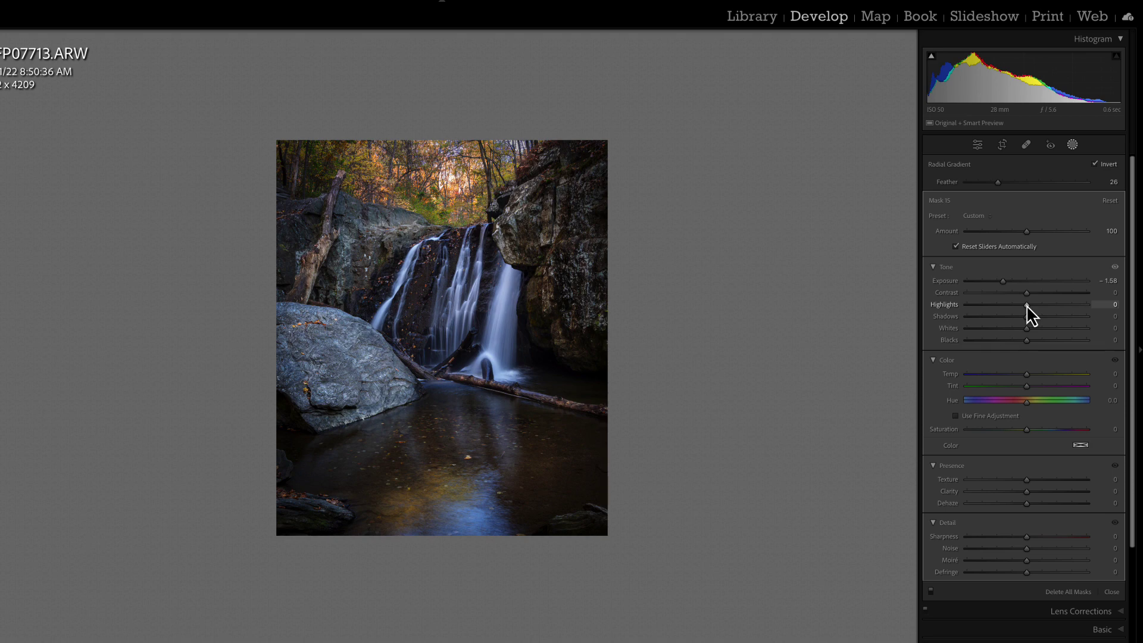
left_click_drag(1026, 305, 1026, 306)
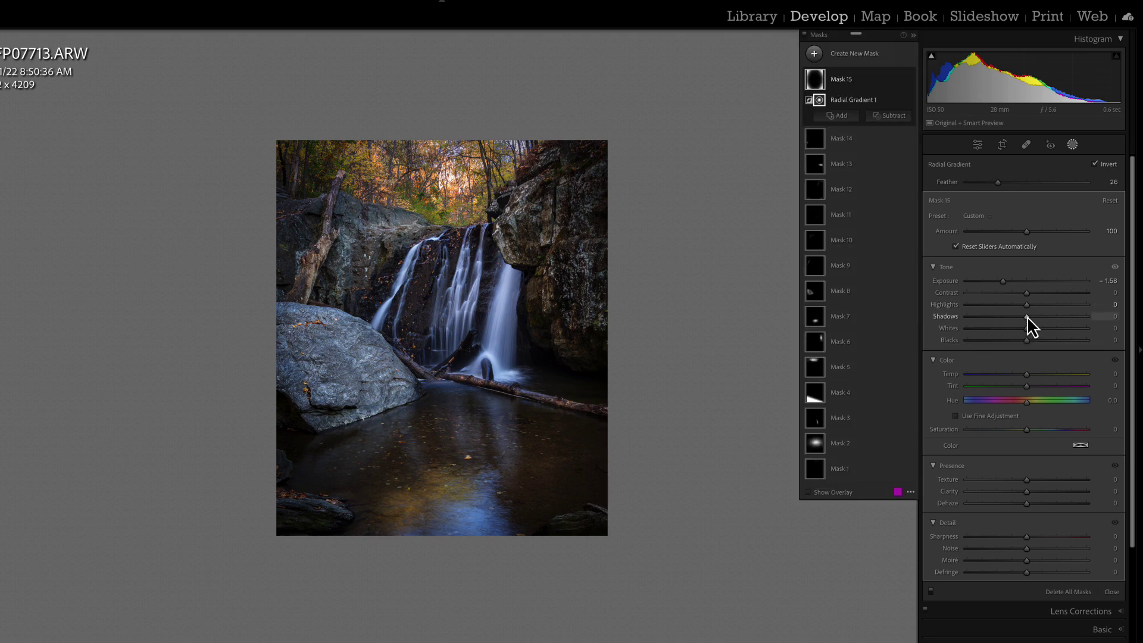
left_click_drag(1025, 317, 1080, 315)
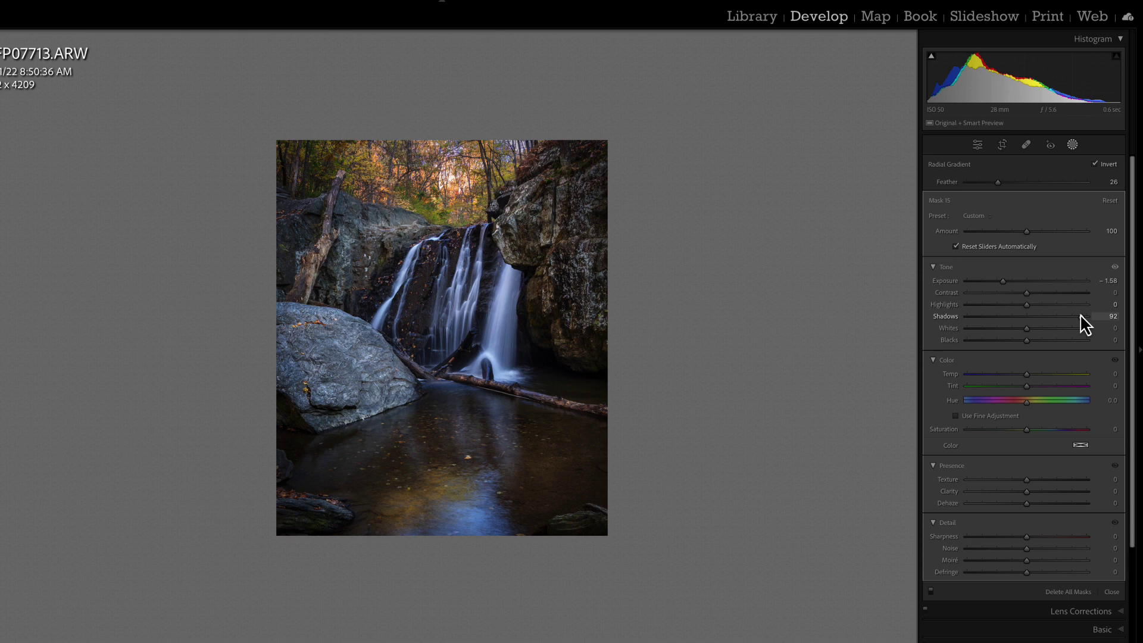
left_click_drag(1079, 316, 1013, 282)
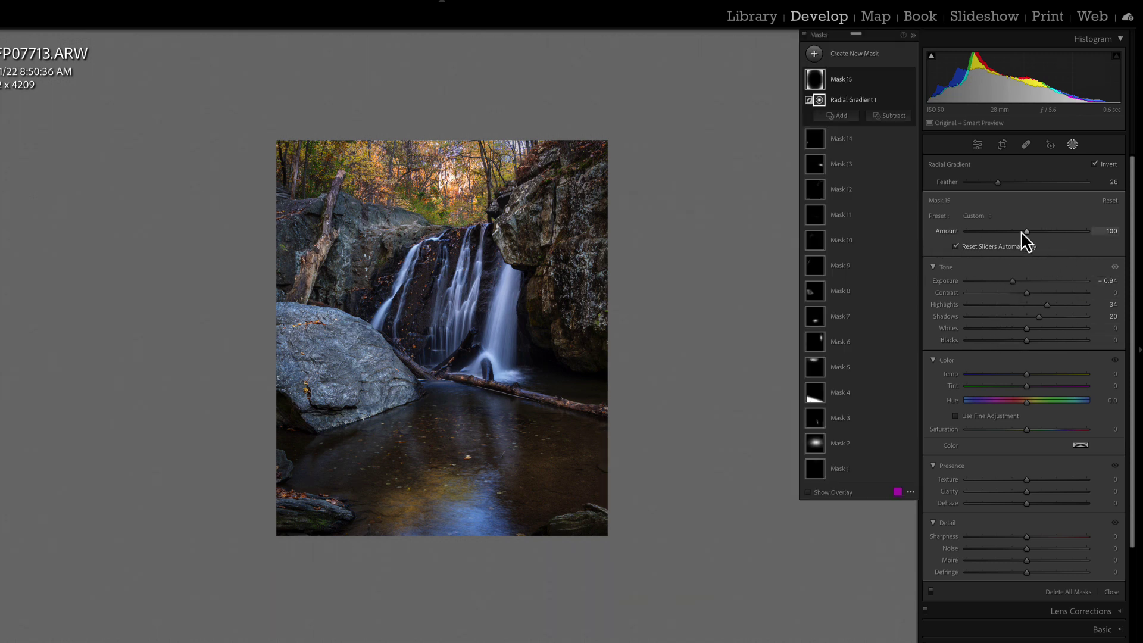
mouse_move(1024, 233)
left_mouse_down()
mouse_move(1039, 233)
mouse_move(1007, 234)
mouse_move(1038, 235)
mouse_move(1007, 237)
mouse_move(1037, 238)
mouse_move(1026, 239)
left_mouse_up()
Close masking and compare the darkened-edge photo with its before version several times, ending on the edited version.
left_click(1071, 147)
key("backslash")
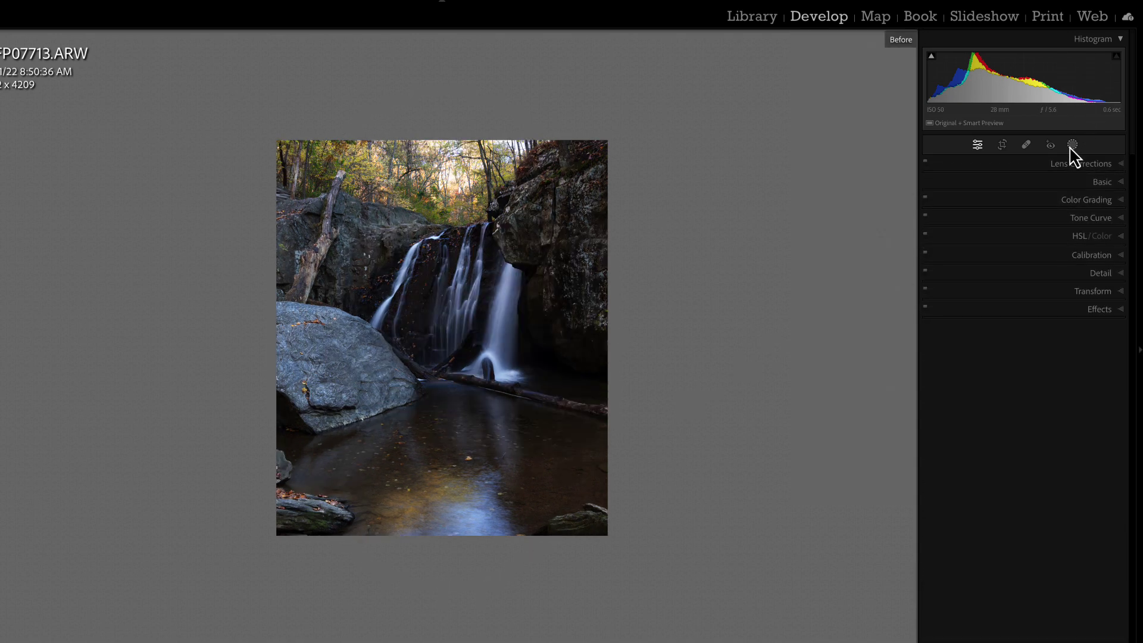
key("backslash")
key("backslash")
key("backslash")
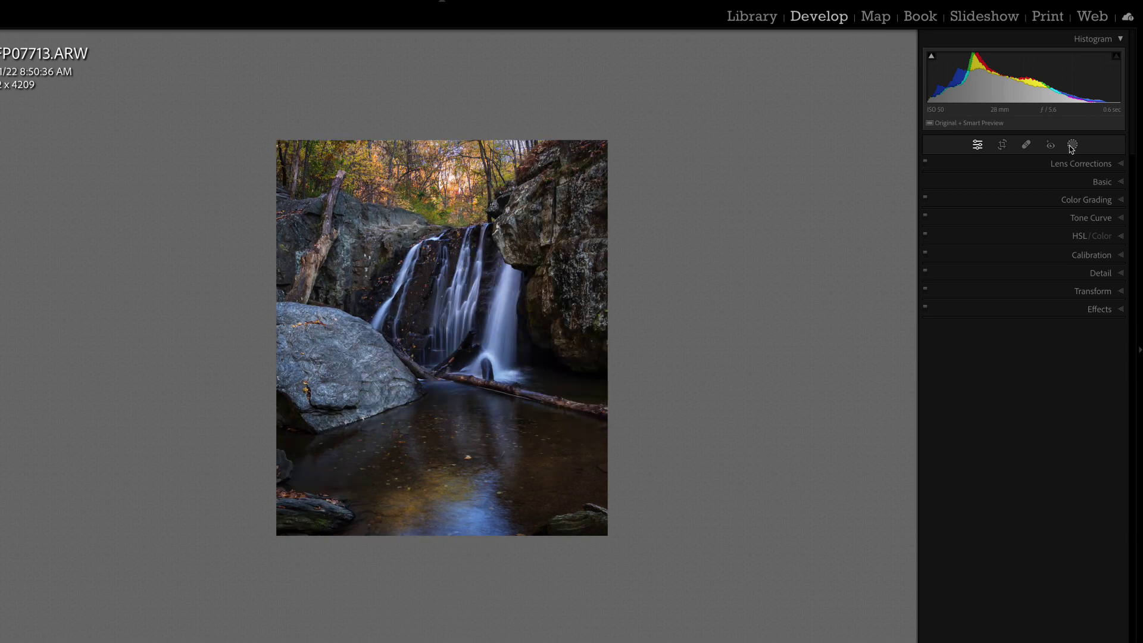
key("backslash")
key("backslash")
Reselect the inverted radial mask, try shifting it toward the boulder, and reposition it around the waterfall near the photo's centre.
left_click(1072, 145)
left_click(833, 83)
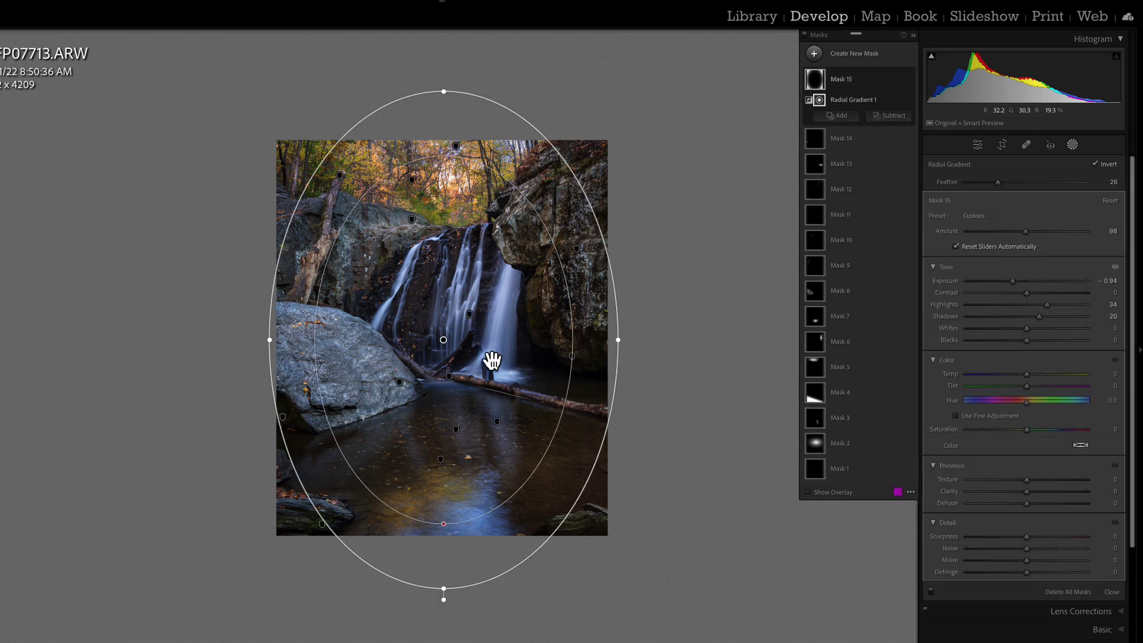
mouse_move(443, 343)
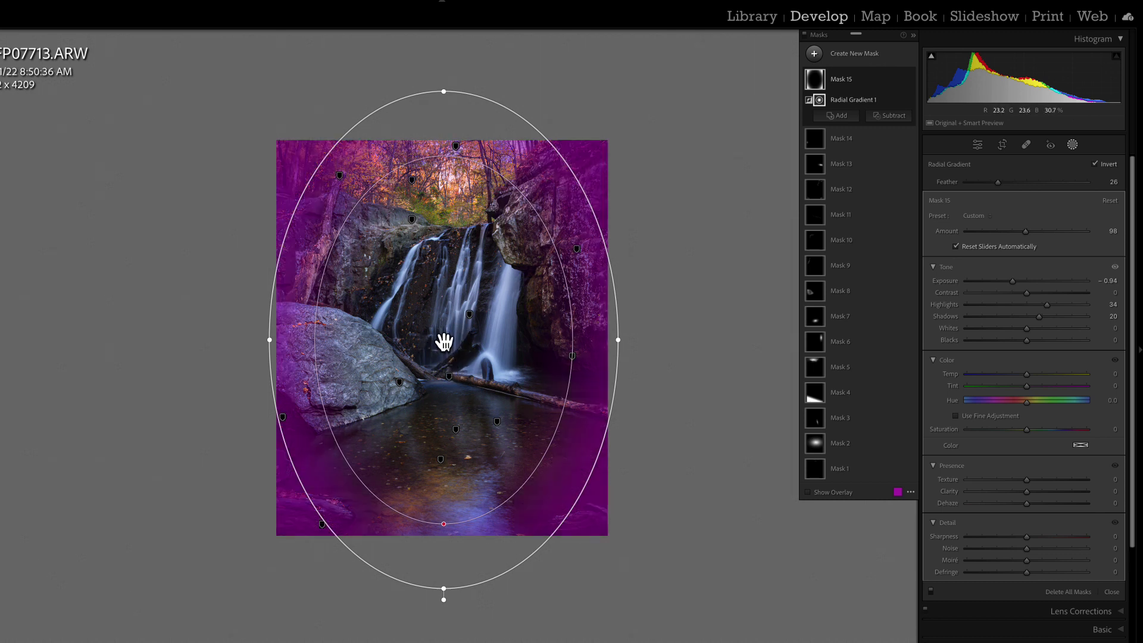
left_click_drag(441, 339, 402, 373)
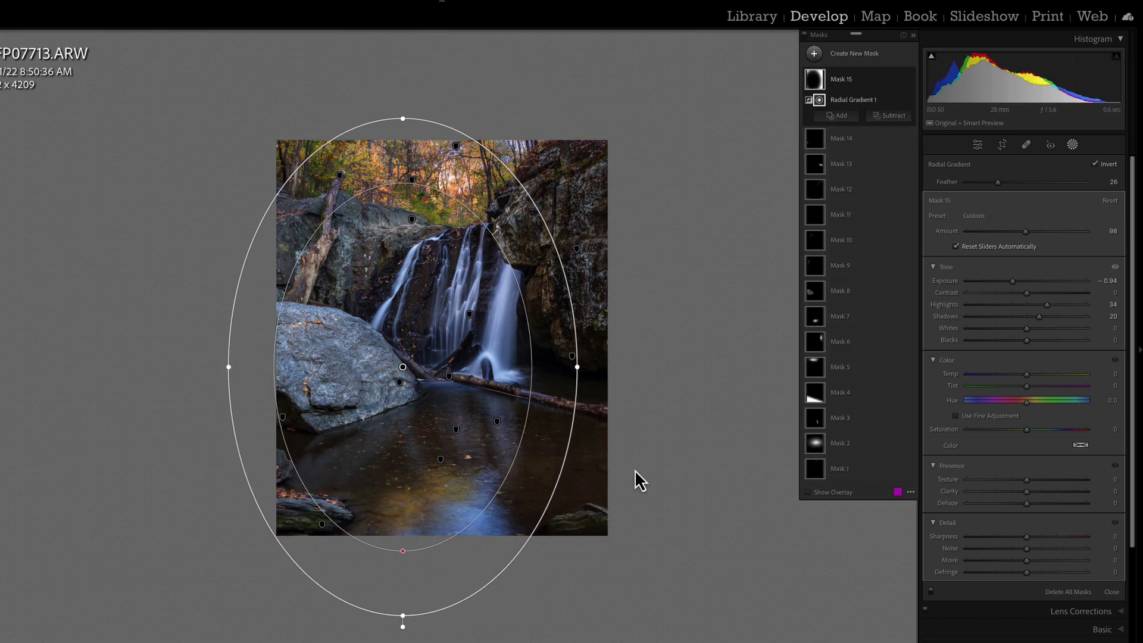
left_click_drag(403, 369, 446, 329)
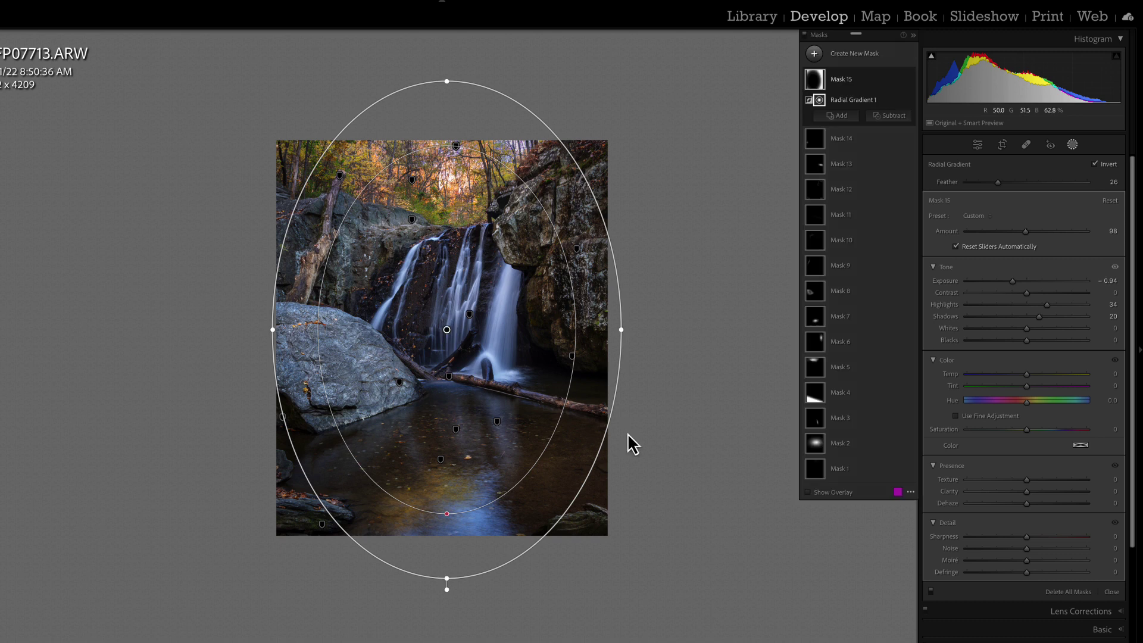
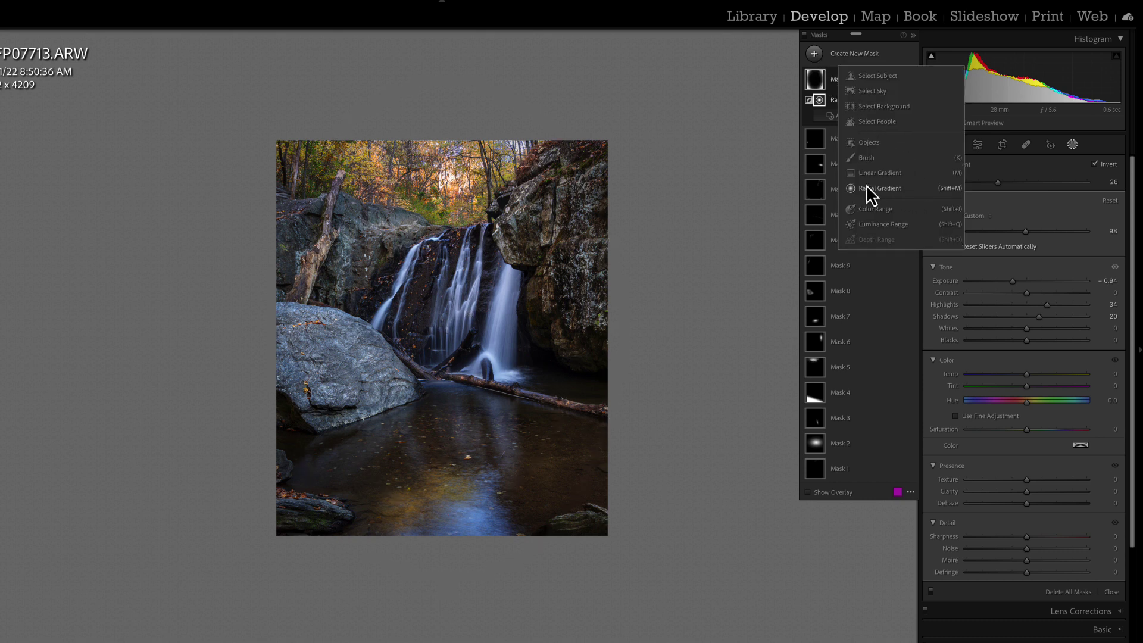
Add a radial gradient mask over the waterfall, widen its oval slightly, and raise its feather to 100.
left_click(870, 189)
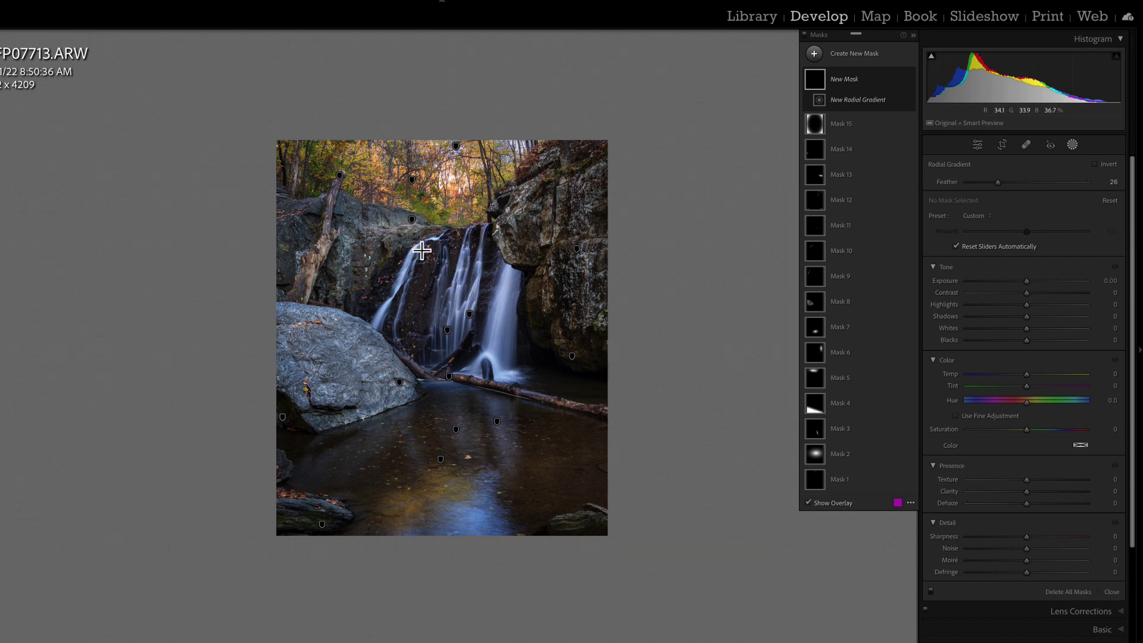
left_click_drag(429, 253, 512, 364)
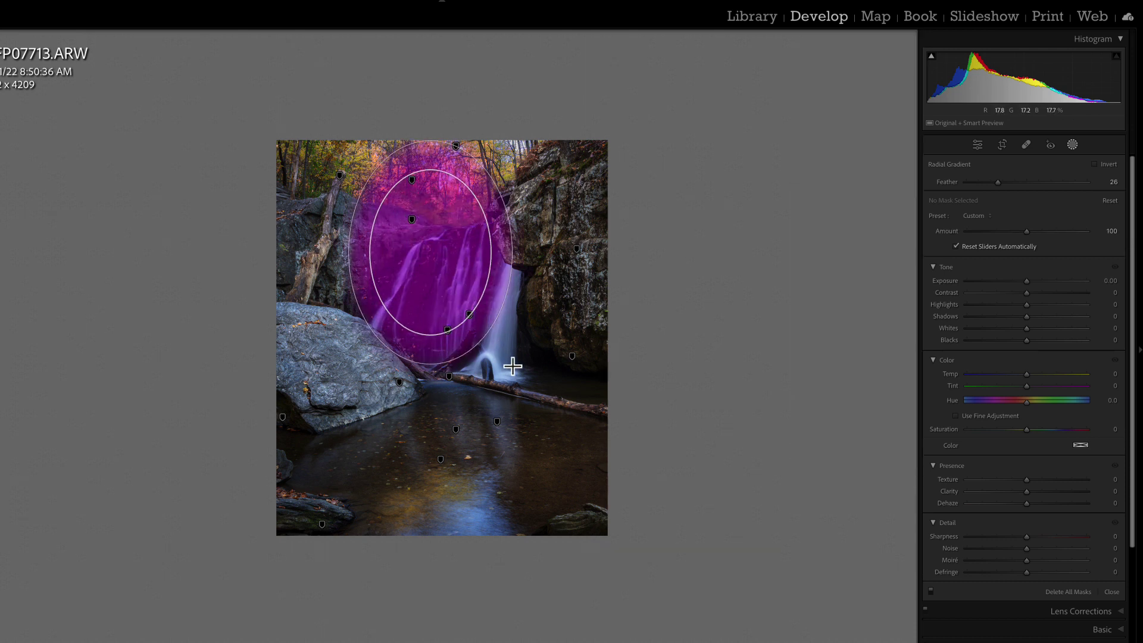
left_click_drag(434, 255, 462, 298)
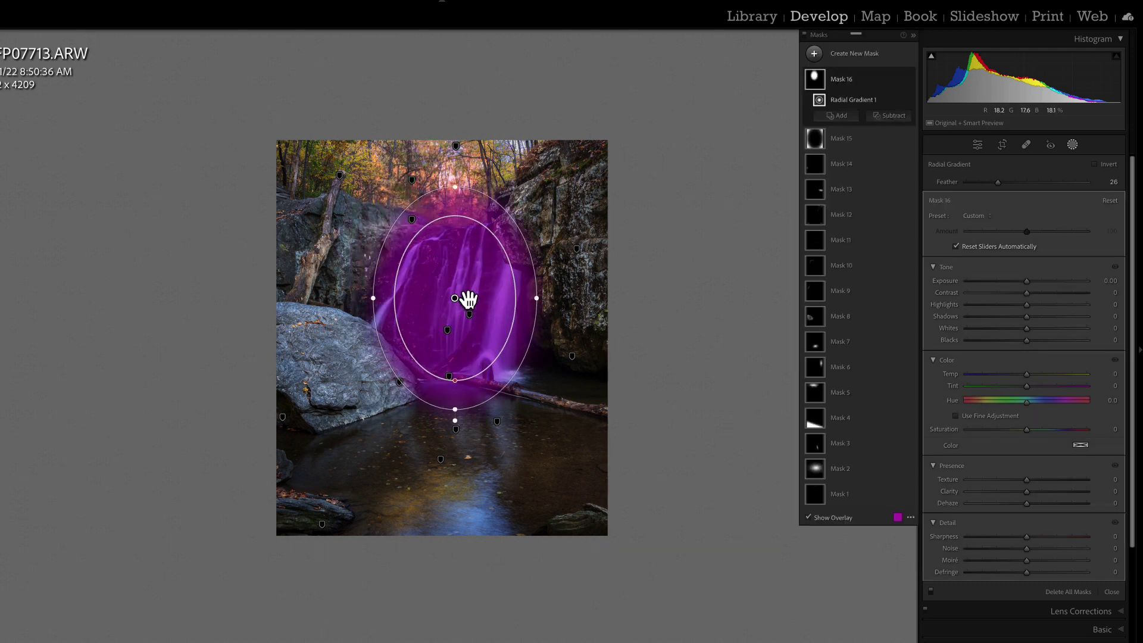
left_click_drag(531, 297, 545, 301)
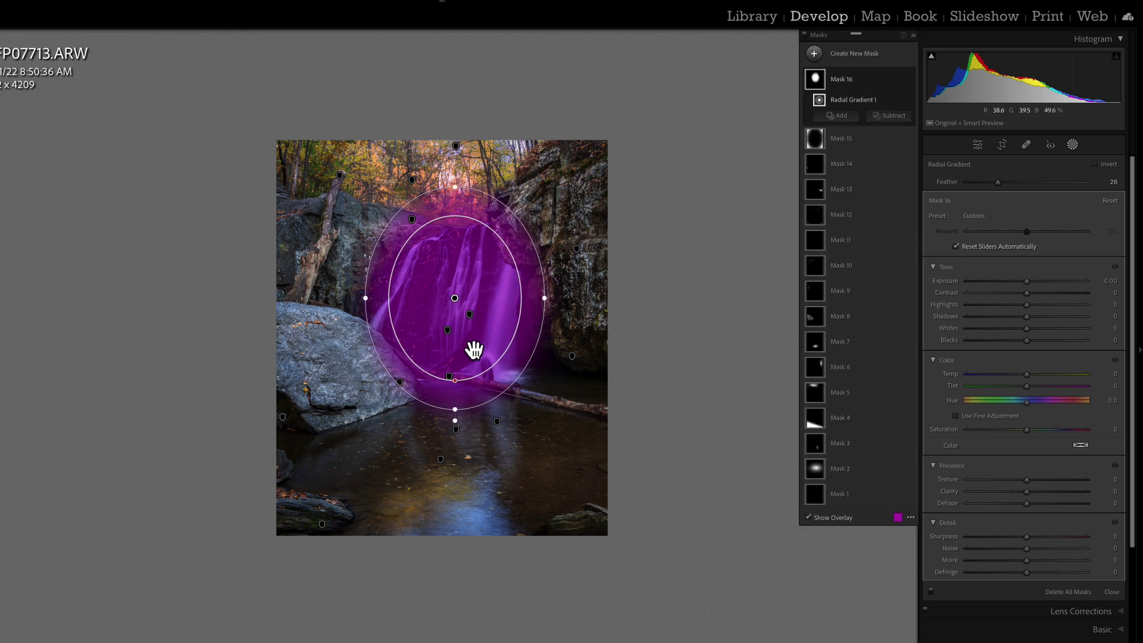
left_click_drag(455, 384, 455, 299)
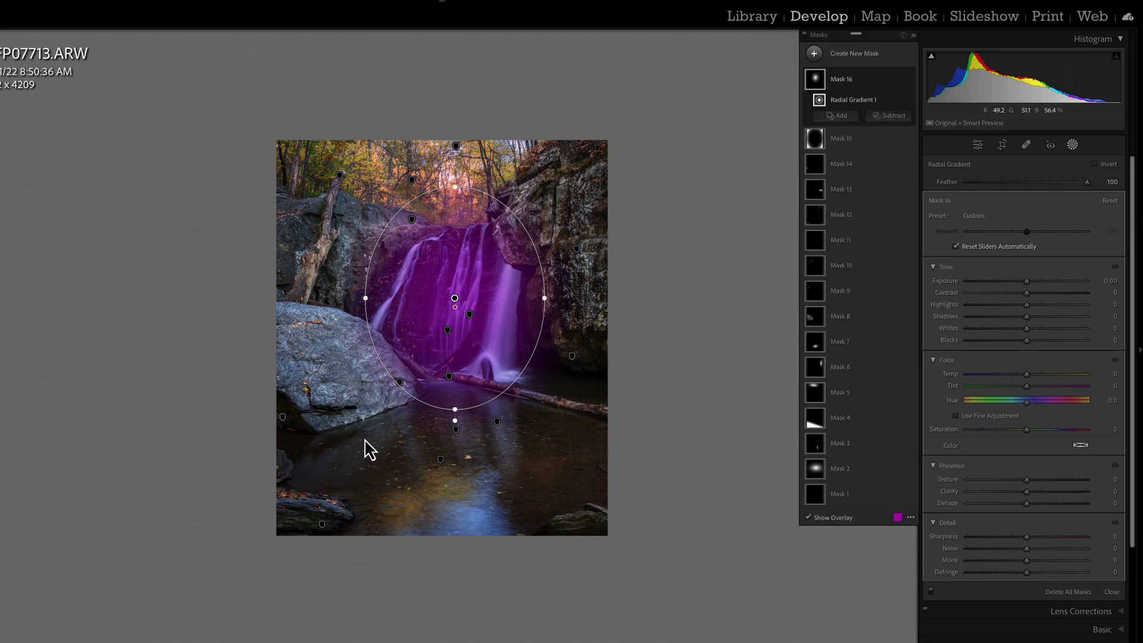
Set the new waterfall radial mask's exposure to 0.44.
mouse_move(1027, 281)
left_mouse_down()
mouse_move(1036, 291)
mouse_move(1036, 282)
left_mouse_up()
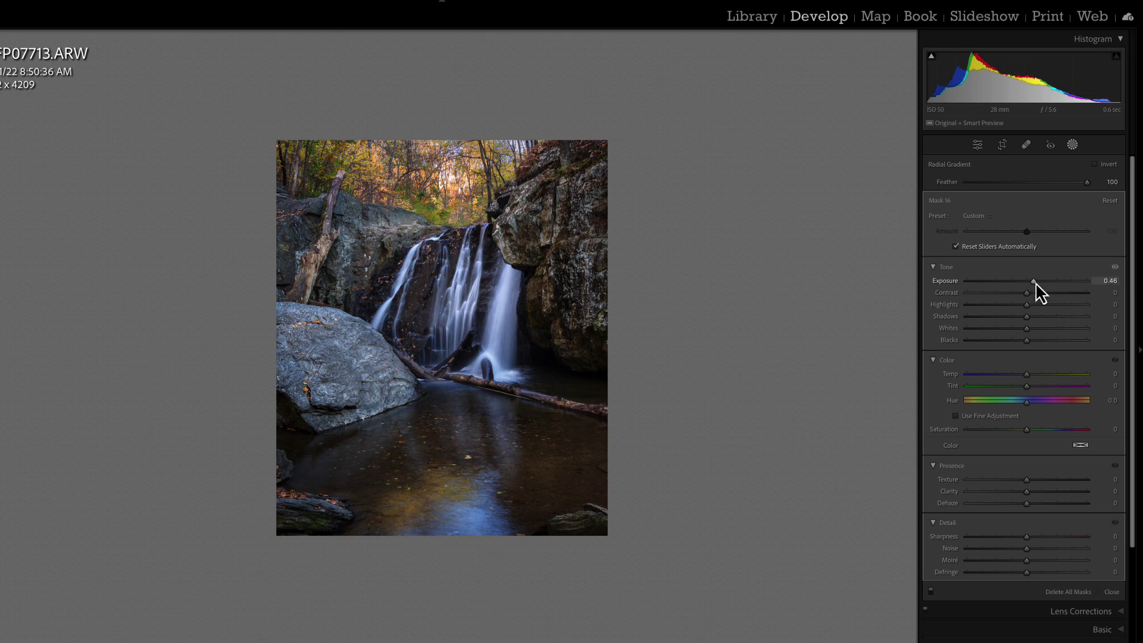
left_click_drag(1035, 282, 1035, 282)
left_click_drag(1035, 284, 1036, 284)
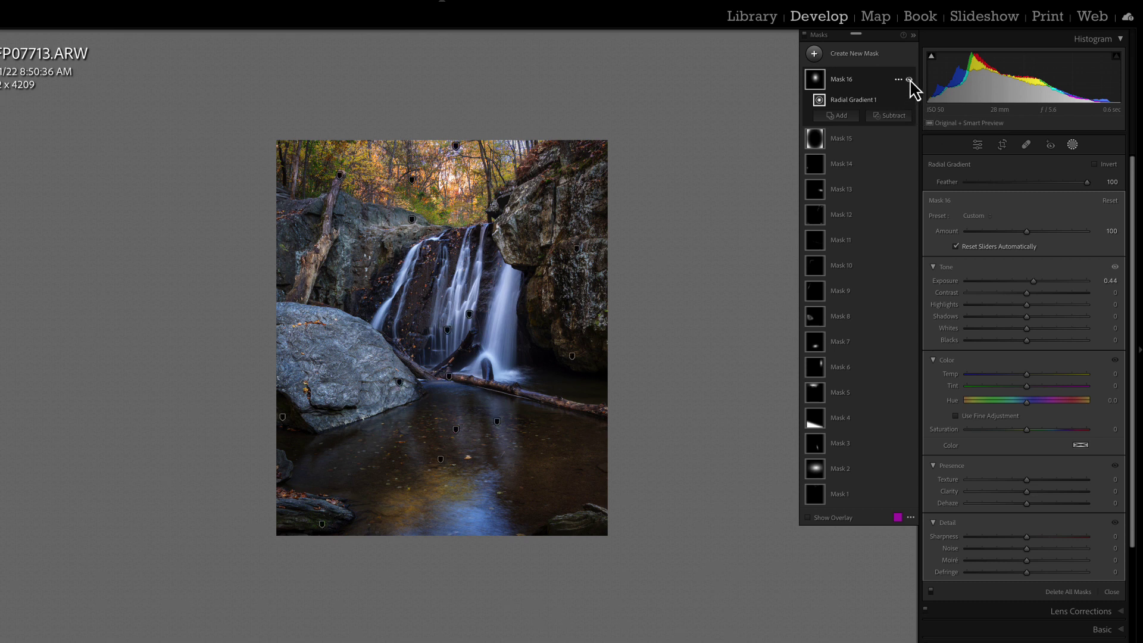
Compare the photo with the brightening radial mask hidden and shown several times, leaving the mask visible.
left_click(909, 79)
left_click(909, 80)
left_click(909, 79)
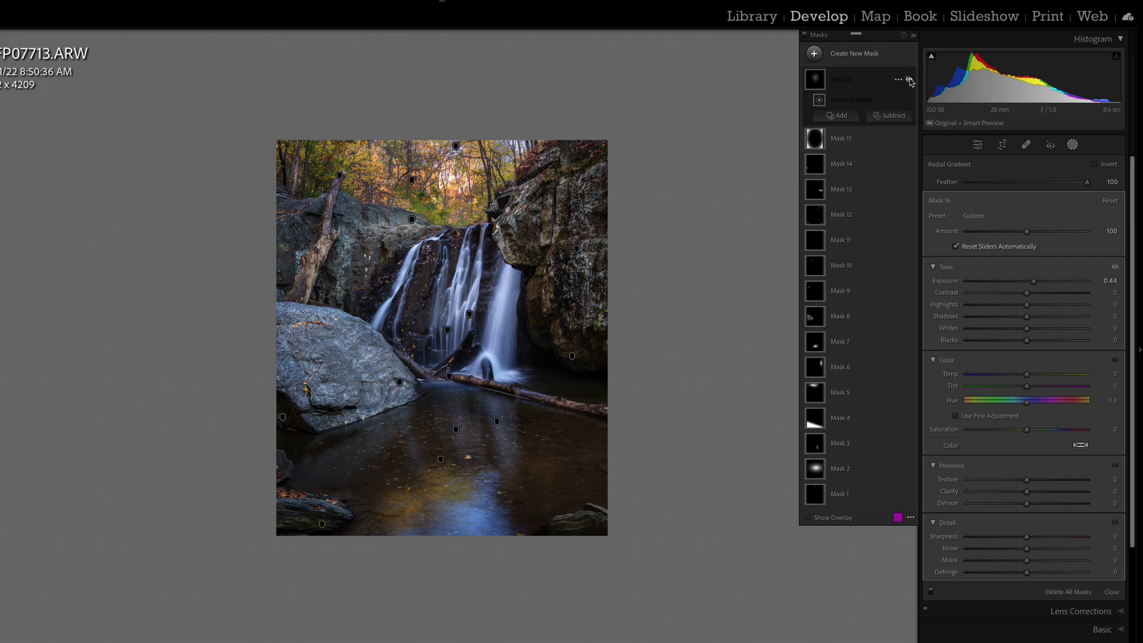
left_click(908, 79)
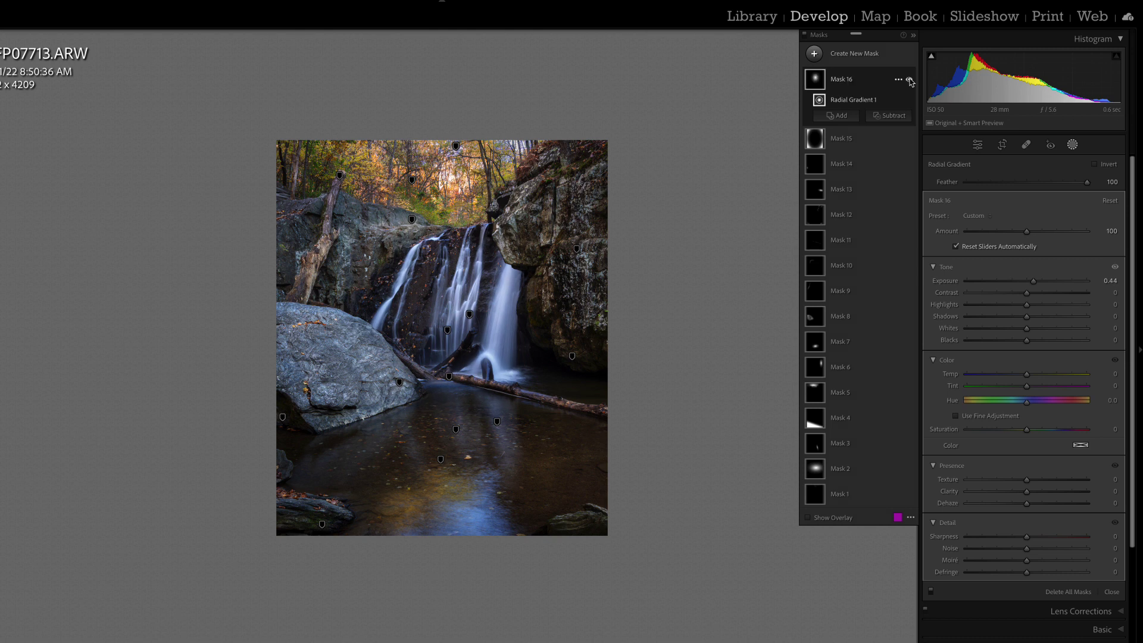
left_click(908, 80)
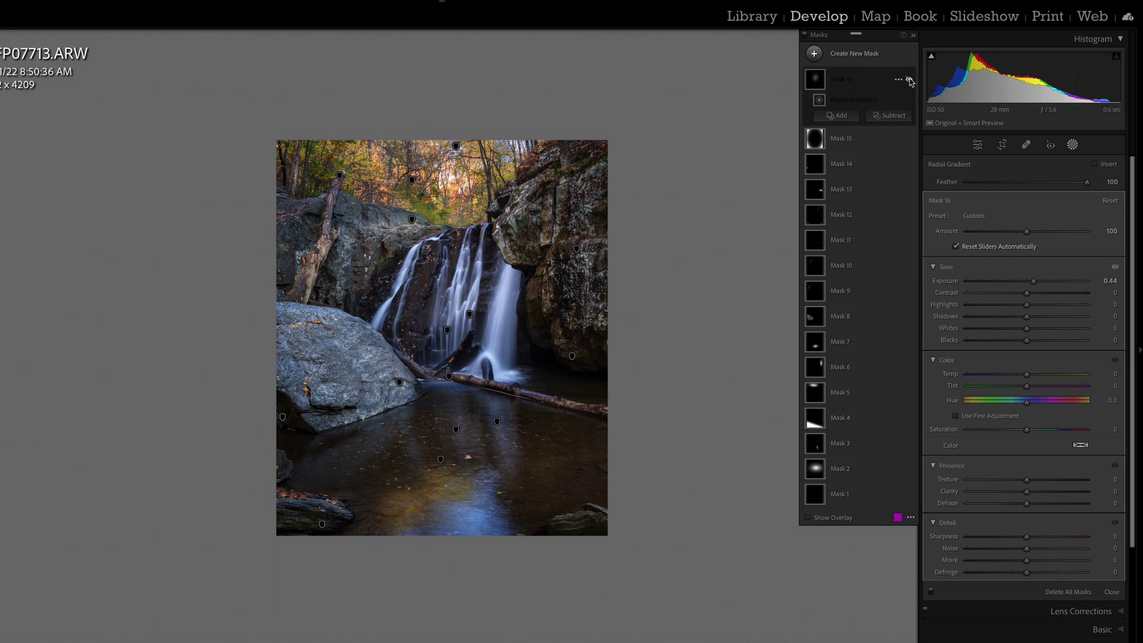
left_click(908, 79)
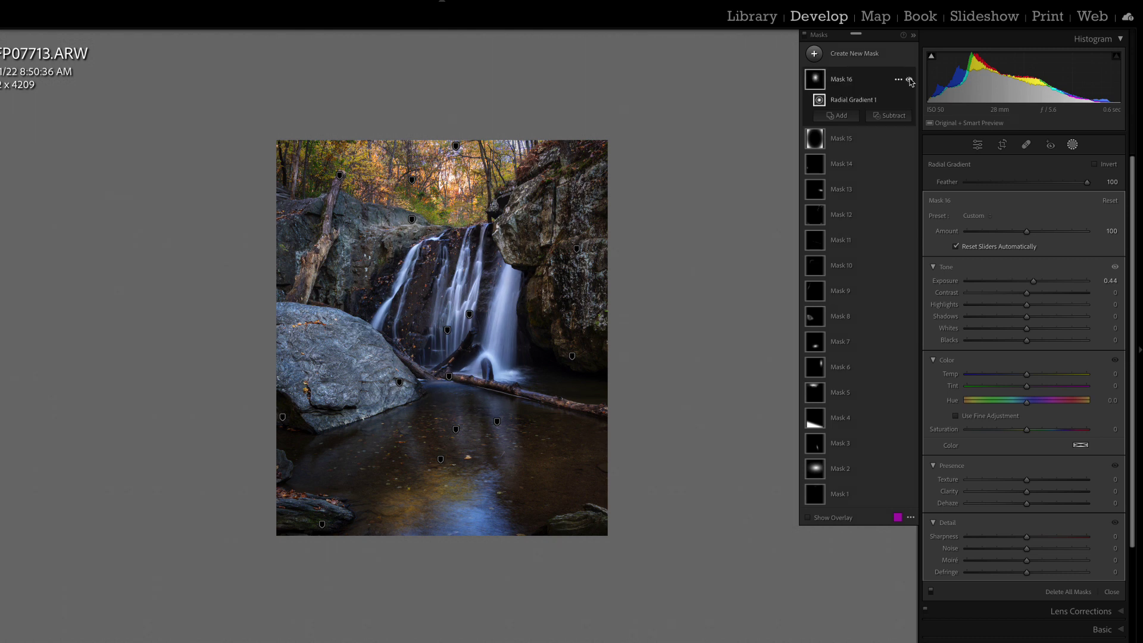
Hide both the edge-darkening and the brightening radial masks to compare the photo, and show both again.
left_click(909, 139)
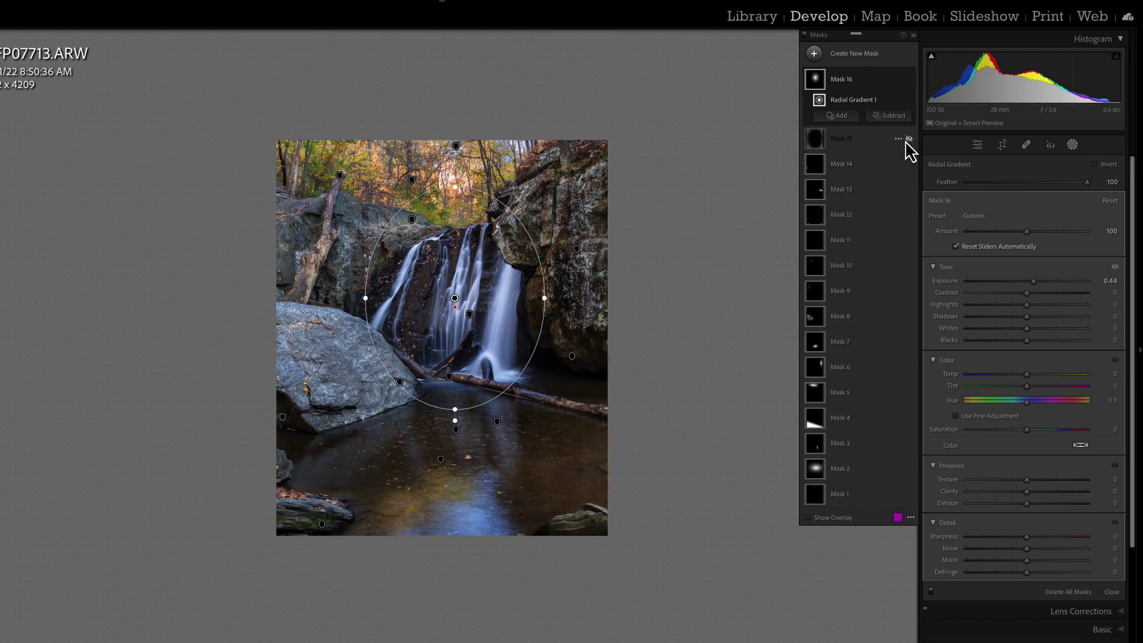
left_click(908, 79)
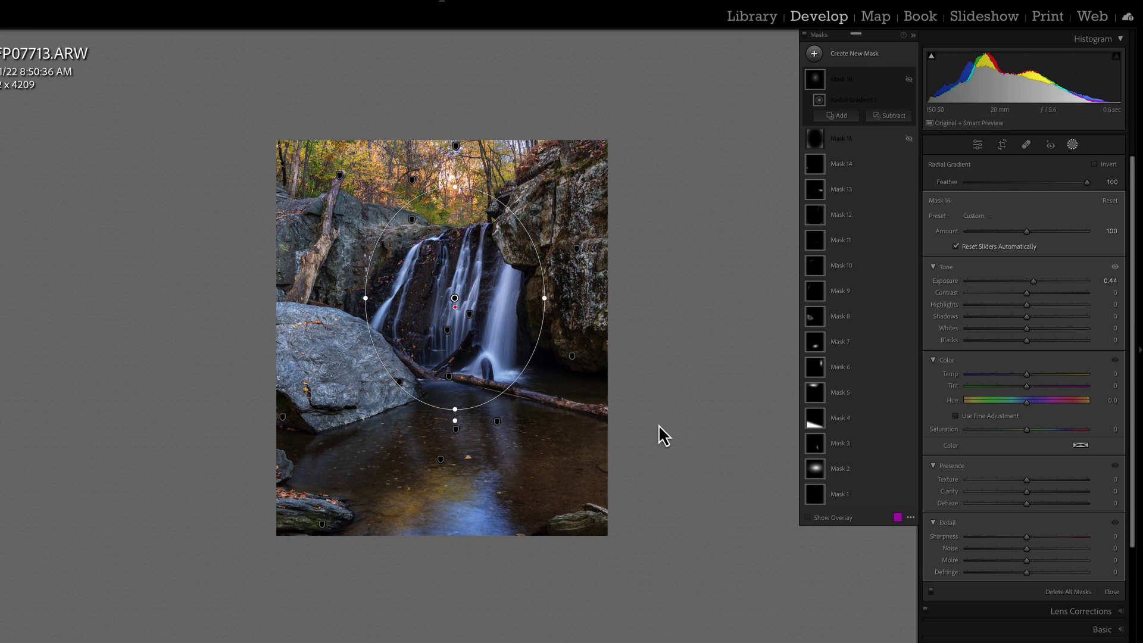
left_click(909, 139)
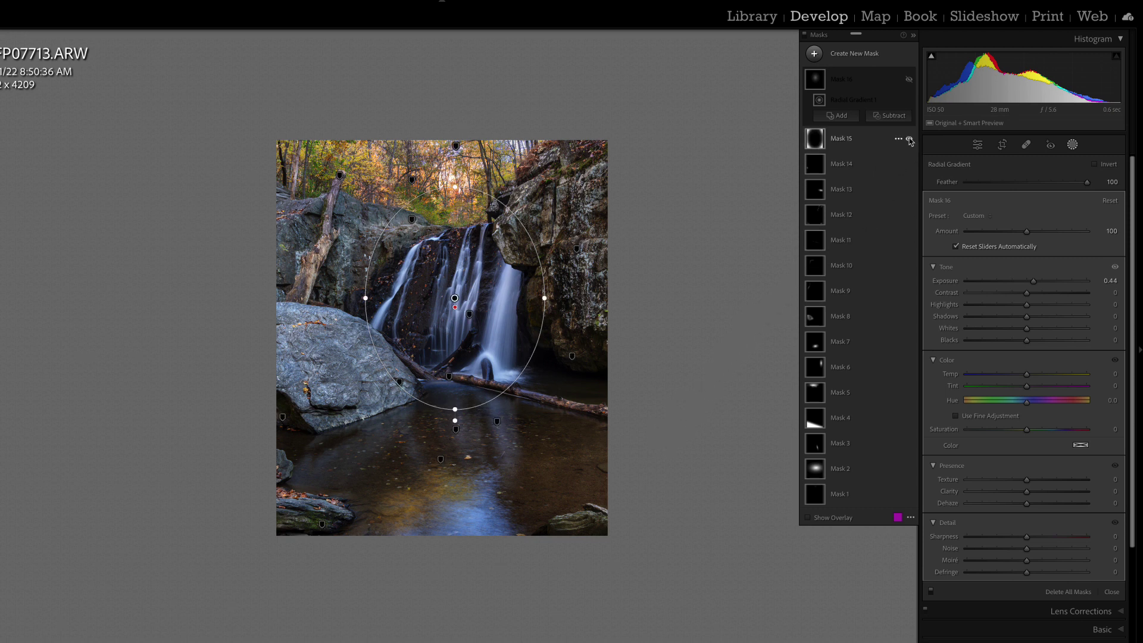
left_click(909, 79)
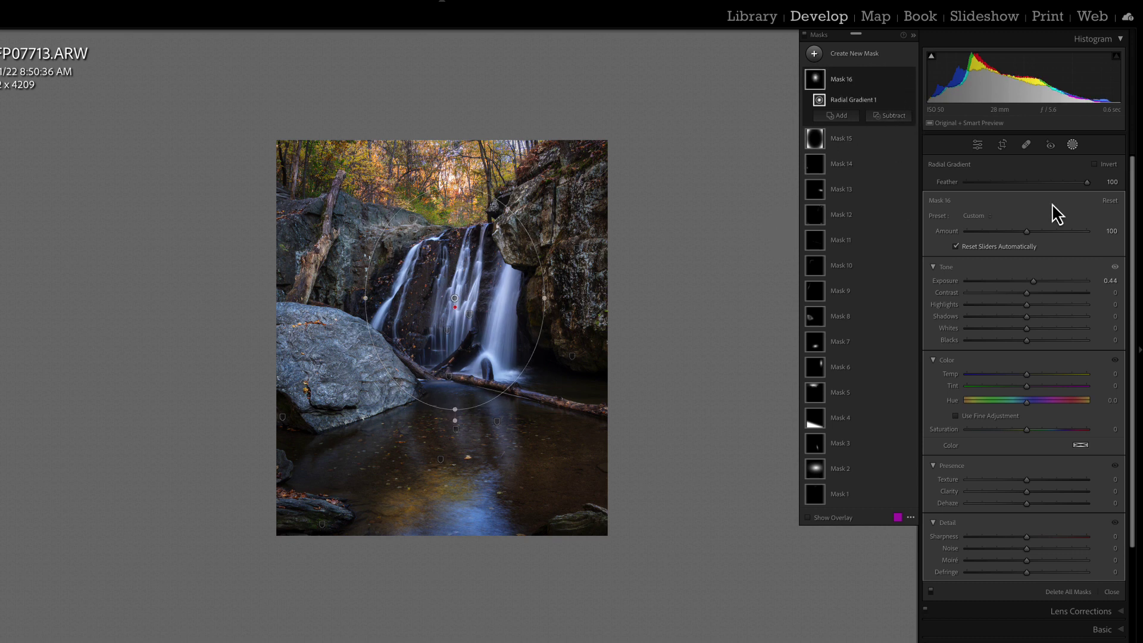
Close masking and compare the photo with its before version several times, ending on the edited version.
left_click(1072, 145)
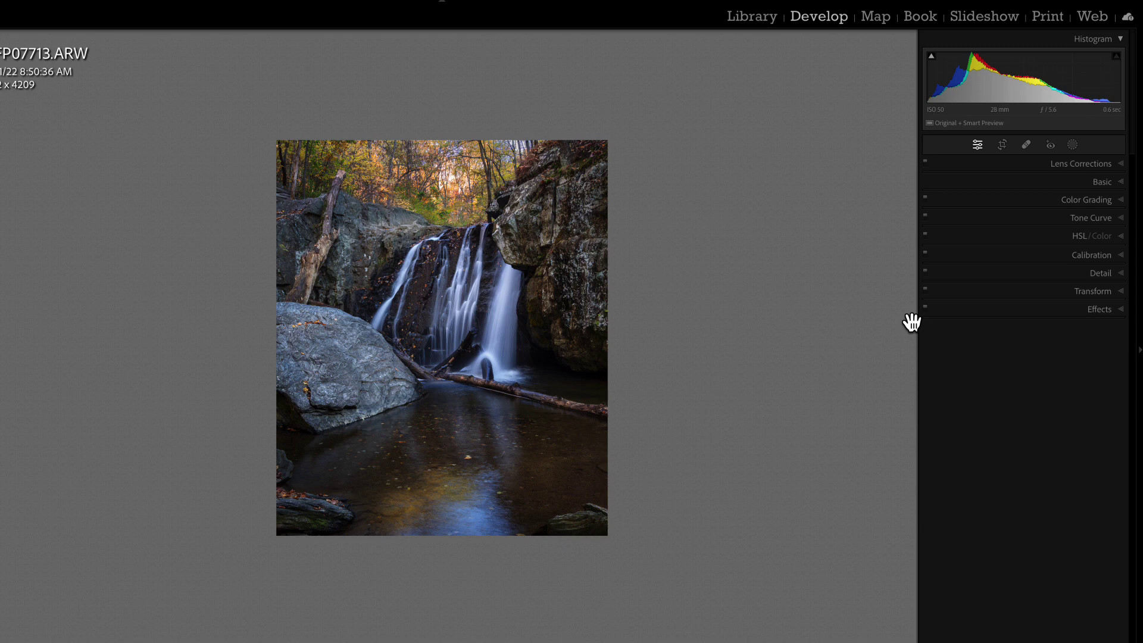
key("backslash")
key("backslash")
key("backslash")
key("backslash")
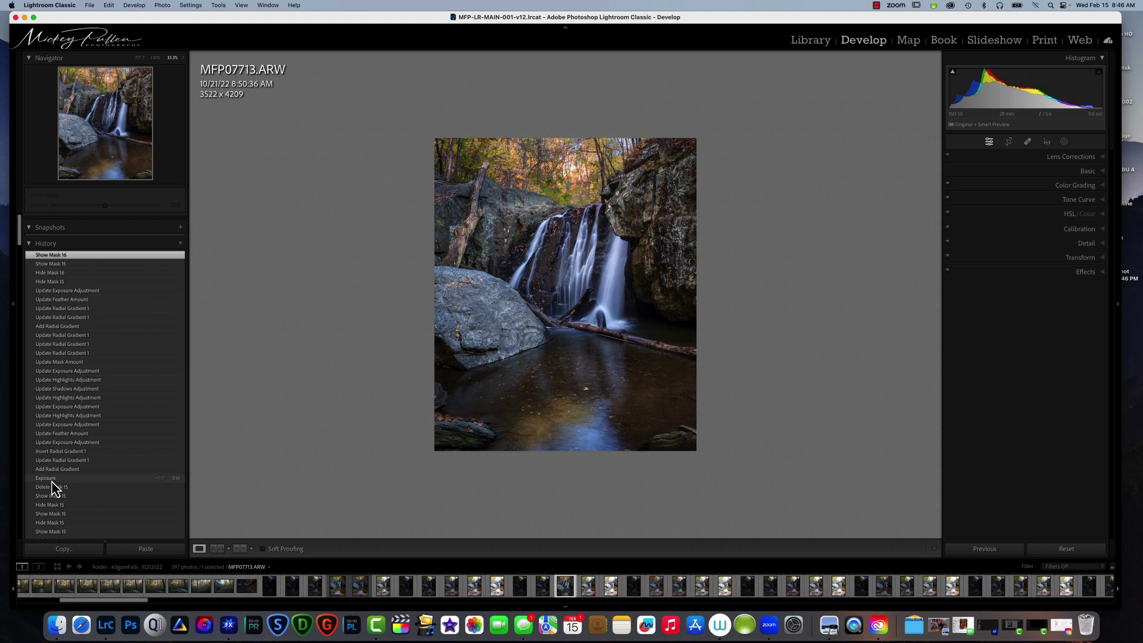
Revert the photo to the Exposure history state that precedes the radial gradient masks.
left_click(52, 478)
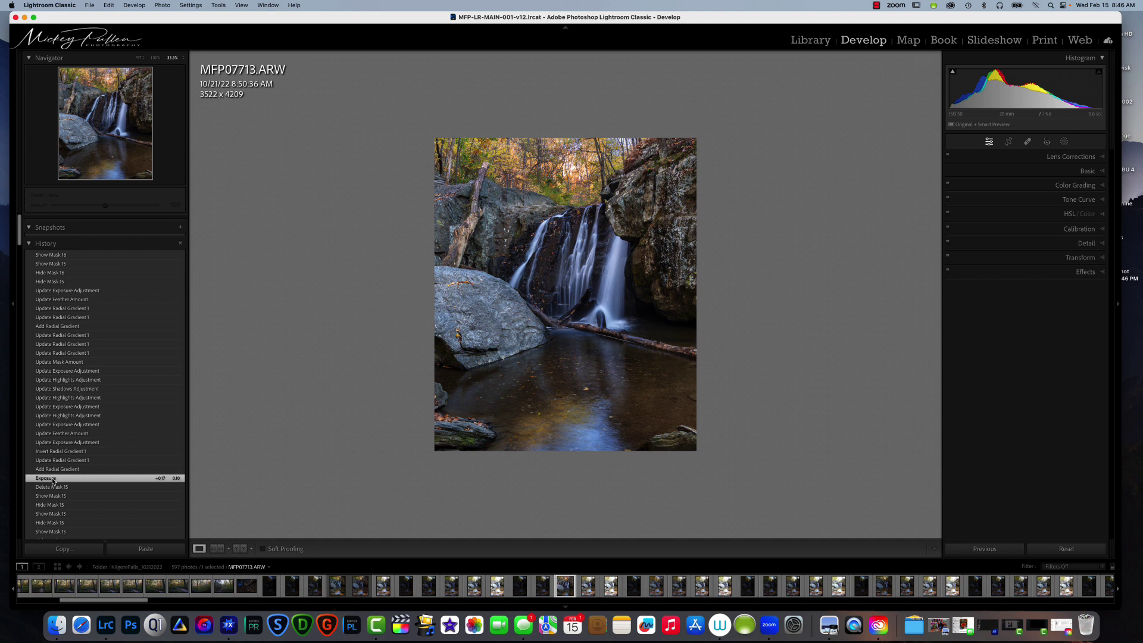
scroll(55, 479, "down", 5)
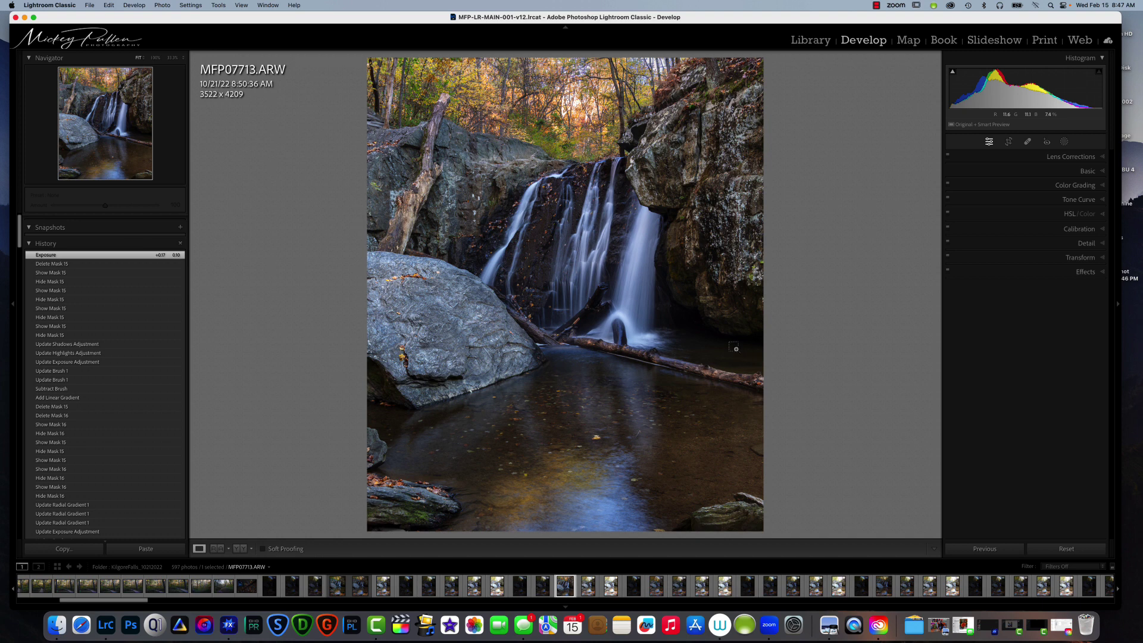
key("super+equal")
key("super+minus")
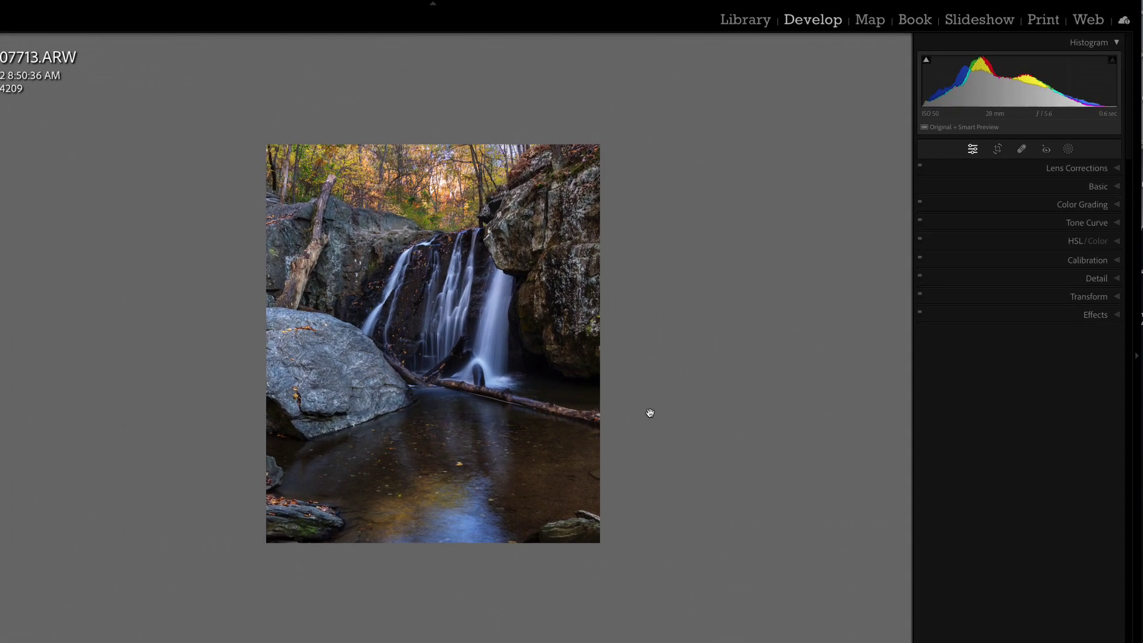
Create a linear gradient mask from the photo's bottom edge downward beyond the frame, covering the whole picture.
left_click(1069, 149)
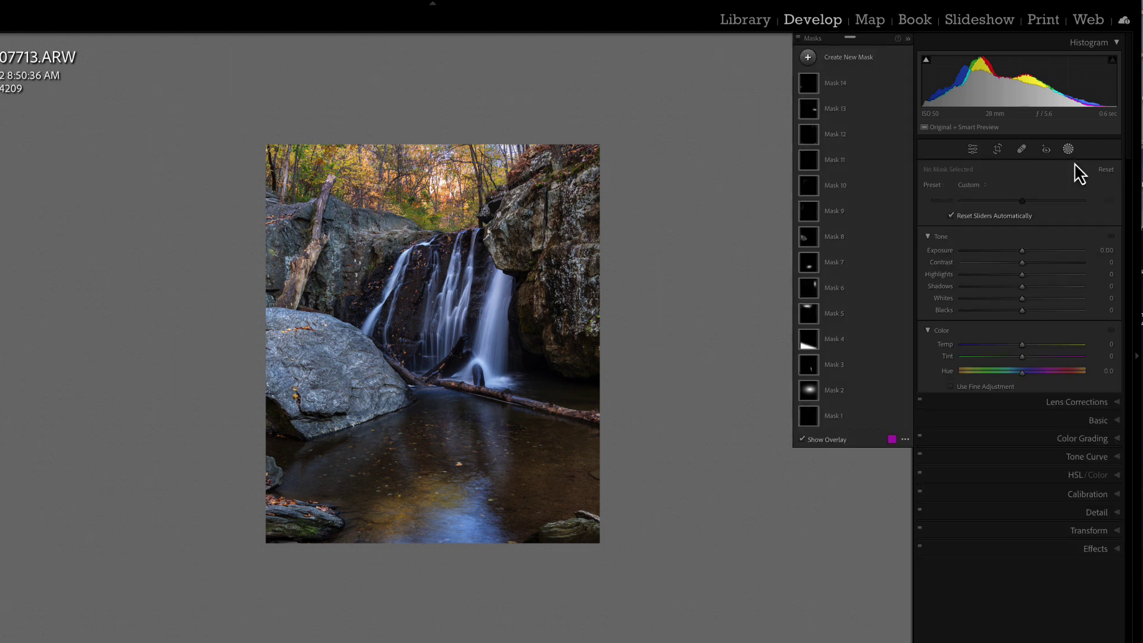
left_click(808, 57)
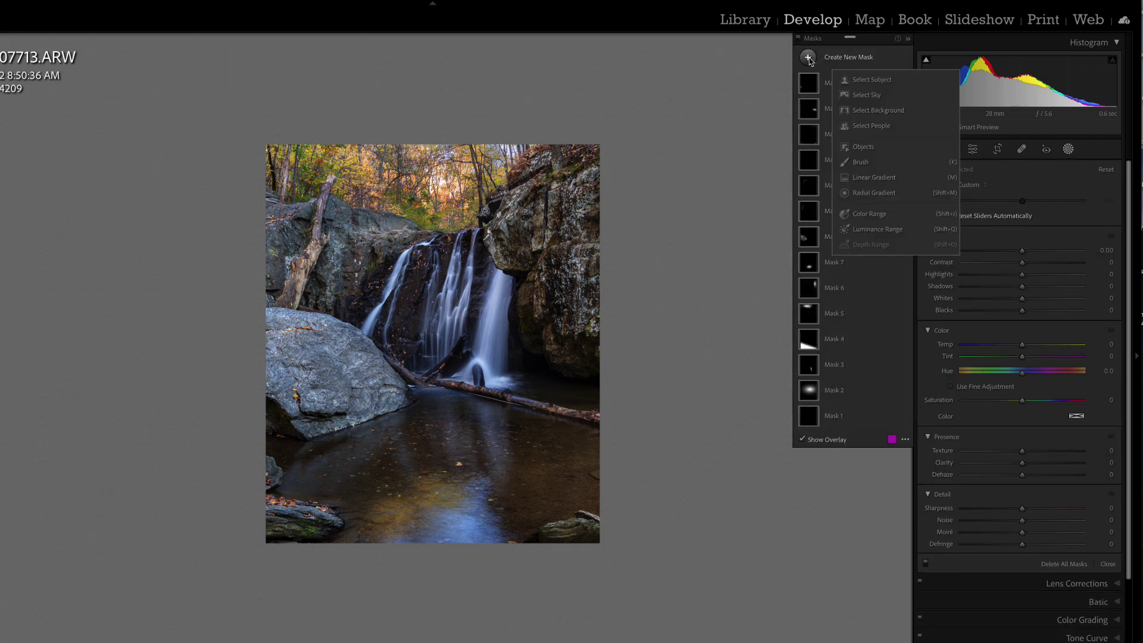
left_click(872, 177)
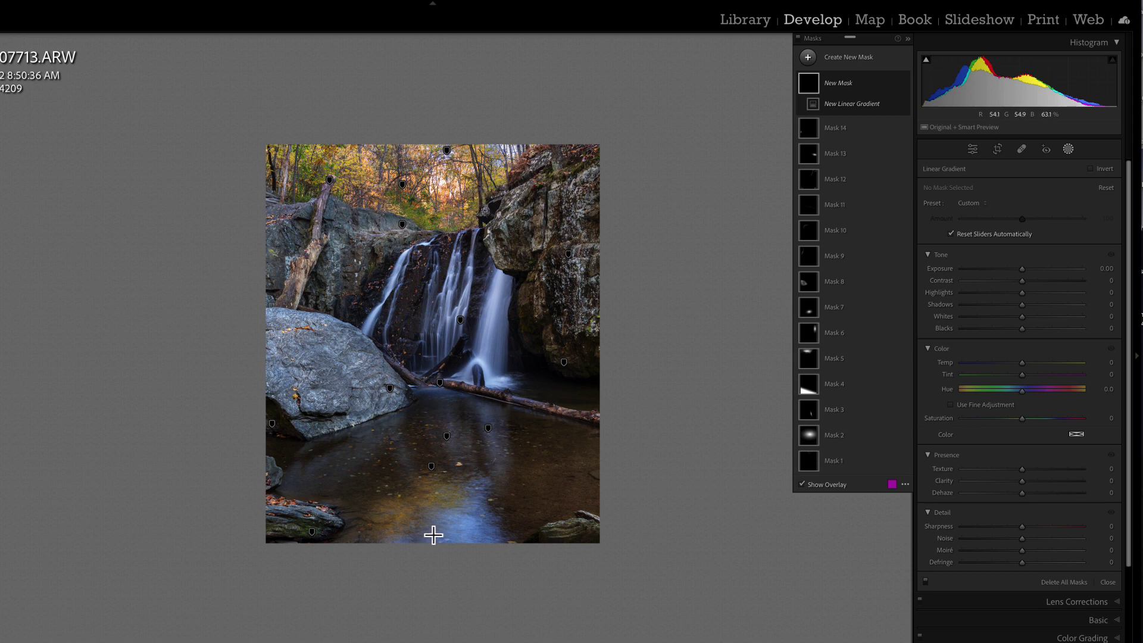
left_click_drag(432, 533, 433, 576)
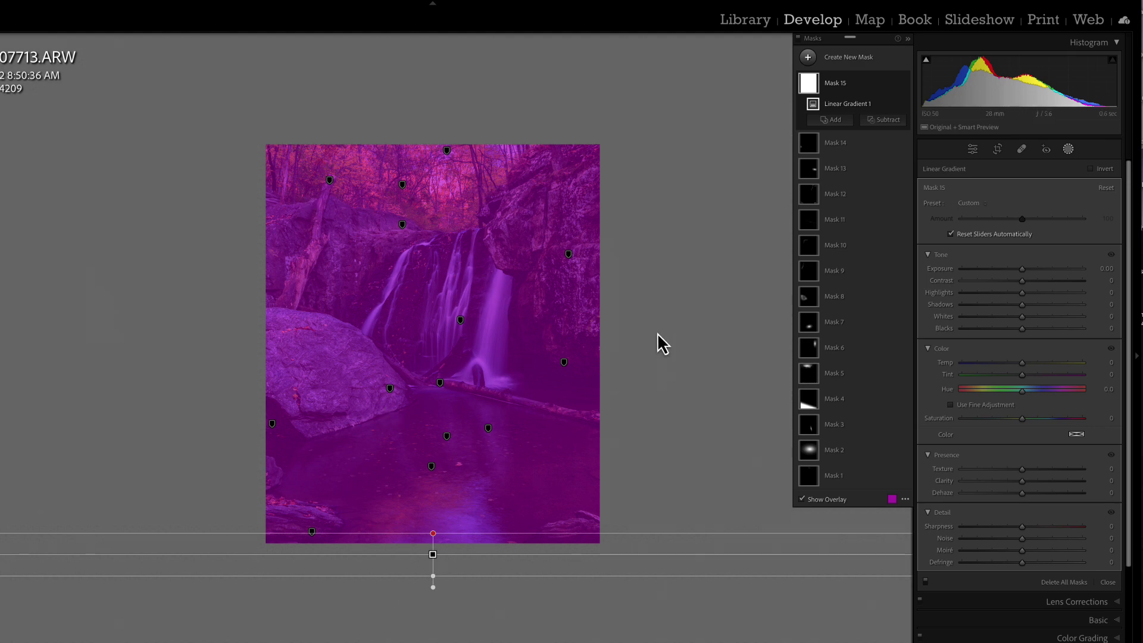
Subtract a brush from the linear gradient mask and set the brush's flow to 61.
left_click(885, 130)
left_click(887, 229)
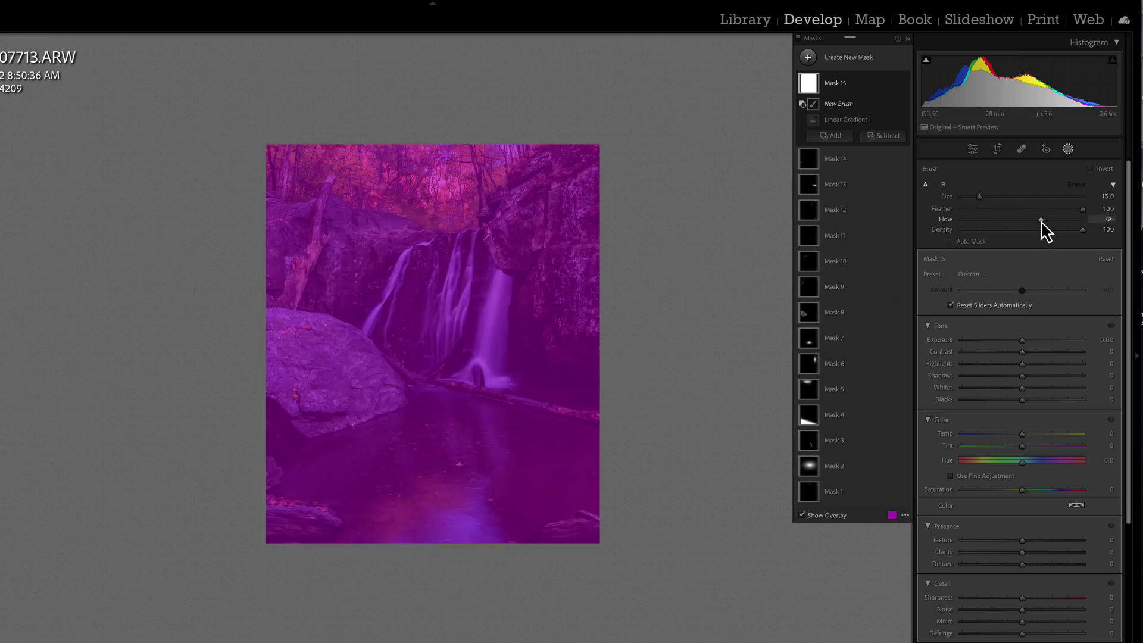
left_click_drag(1036, 221, 1035, 220)
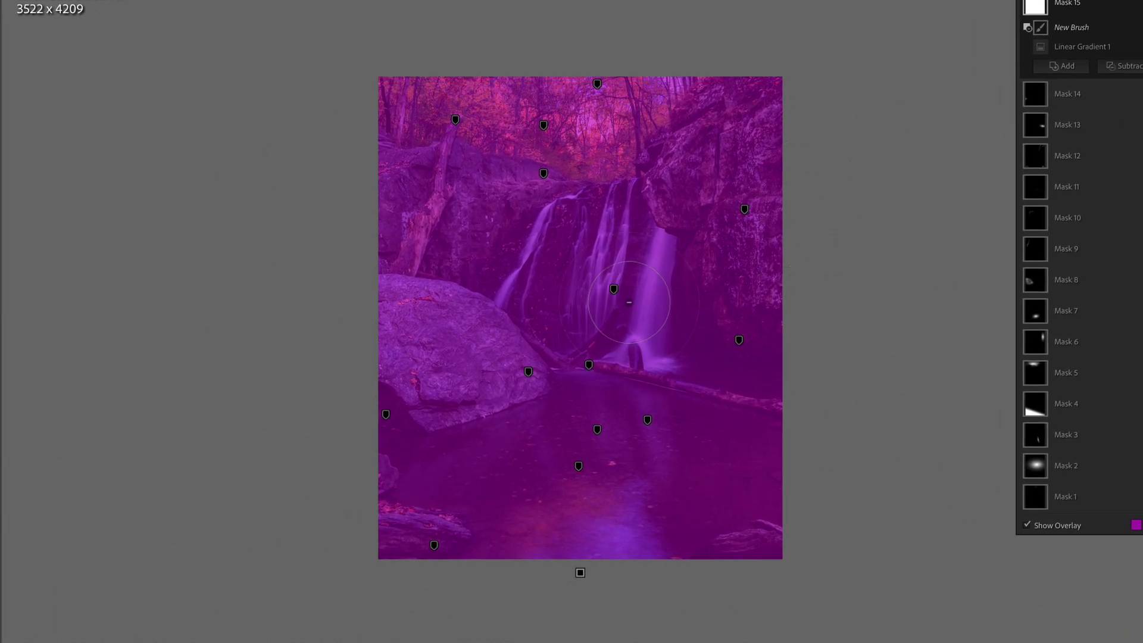
Brush the mask away from the waterfall, boulder, central pool and middle of the foliage, leaving the photo's edges covered.
mouse_move(525, 199)
left_mouse_down()
mouse_move(495, 212)
mouse_move(473, 266)
mouse_move(484, 200)
mouse_move(454, 338)
mouse_move(466, 238)
mouse_move(451, 398)
mouse_move(456, 367)
mouse_move(456, 435)
mouse_move(485, 436)
mouse_move(547, 483)
mouse_move(497, 471)
mouse_move(544, 479)
left_mouse_up()
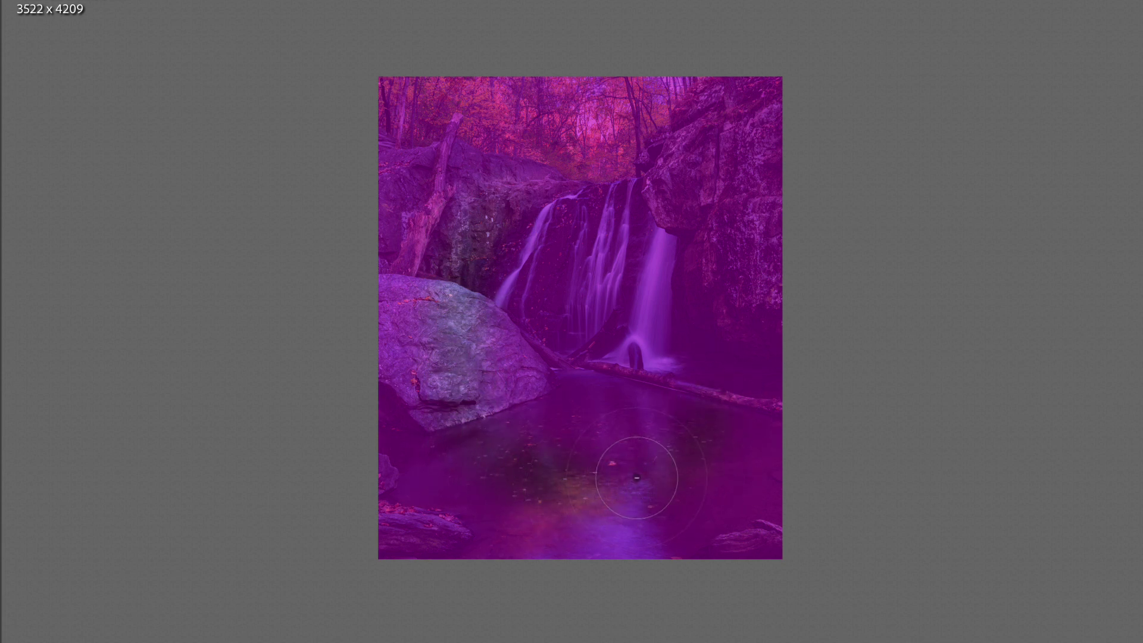
left_click_drag(712, 158, 652, 137)
mouse_move(535, 131)
left_mouse_down()
mouse_move(500, 149)
mouse_move(561, 125)
mouse_move(481, 149)
mouse_move(450, 172)
mouse_move(470, 162)
mouse_move(420, 227)
mouse_move(424, 239)
mouse_move(474, 231)
mouse_move(464, 340)
mouse_move(478, 288)
mouse_move(443, 381)
mouse_move(458, 350)
mouse_move(485, 463)
mouse_move(540, 472)
mouse_move(476, 381)
mouse_move(601, 433)
mouse_move(589, 412)
mouse_move(542, 411)
mouse_move(588, 373)
mouse_move(637, 381)
mouse_move(605, 297)
mouse_move(636, 282)
mouse_move(648, 296)
mouse_move(581, 186)
mouse_move(608, 203)
mouse_move(503, 238)
mouse_move(530, 383)
mouse_move(478, 322)
mouse_move(609, 343)
mouse_move(660, 373)
mouse_move(664, 224)
mouse_move(640, 244)
mouse_move(655, 201)
mouse_move(678, 213)
mouse_move(648, 320)
mouse_move(572, 271)
mouse_move(593, 244)
mouse_move(520, 286)
mouse_move(593, 234)
mouse_move(546, 303)
mouse_move(528, 274)
mouse_move(506, 299)
mouse_move(596, 396)
mouse_move(599, 429)
mouse_move(670, 398)
left_mouse_up()
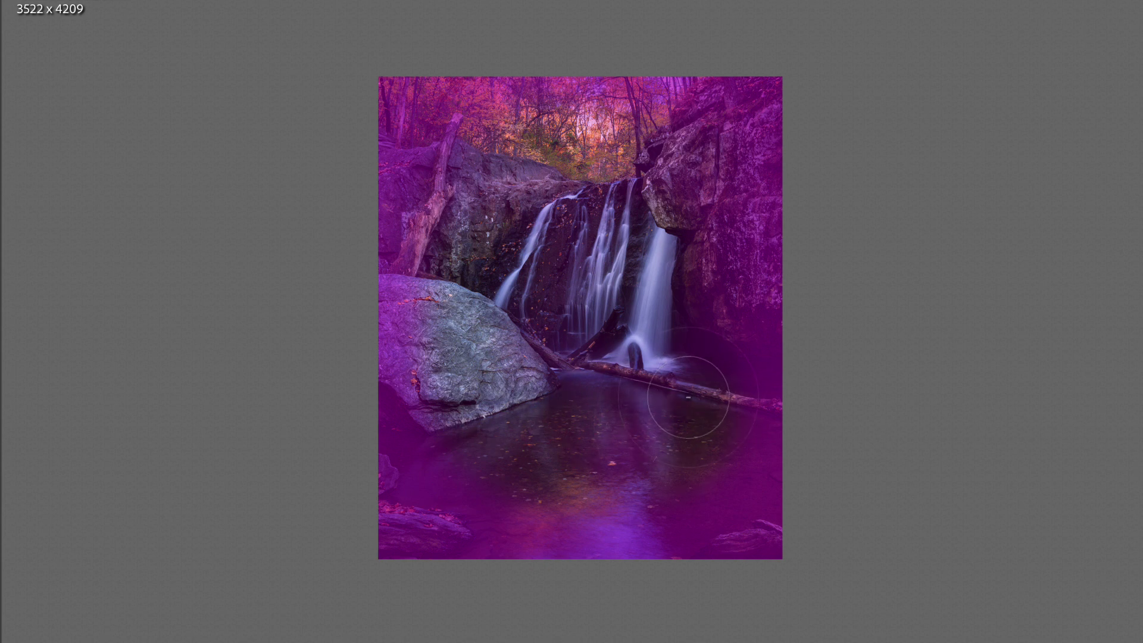
mouse_move(455, 449)
left_mouse_down()
mouse_move(565, 463)
mouse_move(488, 469)
mouse_move(460, 412)
mouse_move(478, 472)
mouse_move(532, 488)
mouse_move(471, 460)
mouse_move(620, 498)
mouse_move(701, 479)
mouse_move(618, 503)
mouse_move(662, 481)
mouse_move(703, 335)
left_mouse_up()
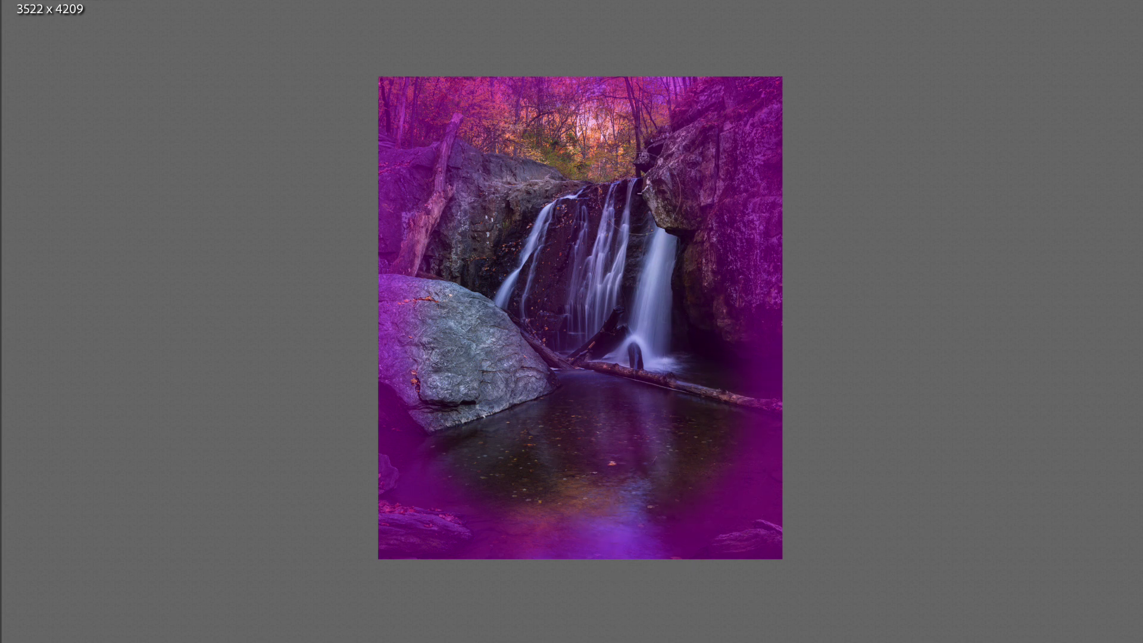
mouse_move(476, 259)
left_mouse_down()
mouse_move(493, 221)
mouse_move(577, 190)
mouse_move(494, 155)
mouse_move(523, 152)
left_mouse_up()
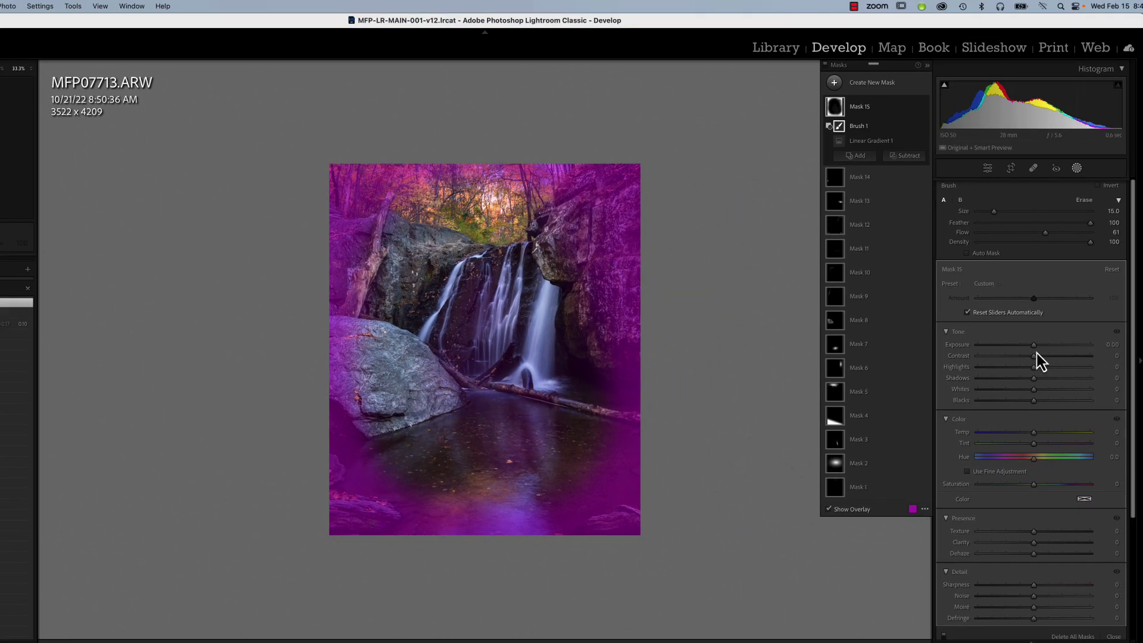
Lower the edge mask's exposure to -0.61, check its coverage with the overlay, and darken the exposure further to -1.38.
left_click_drag(1035, 348, 1026, 349)
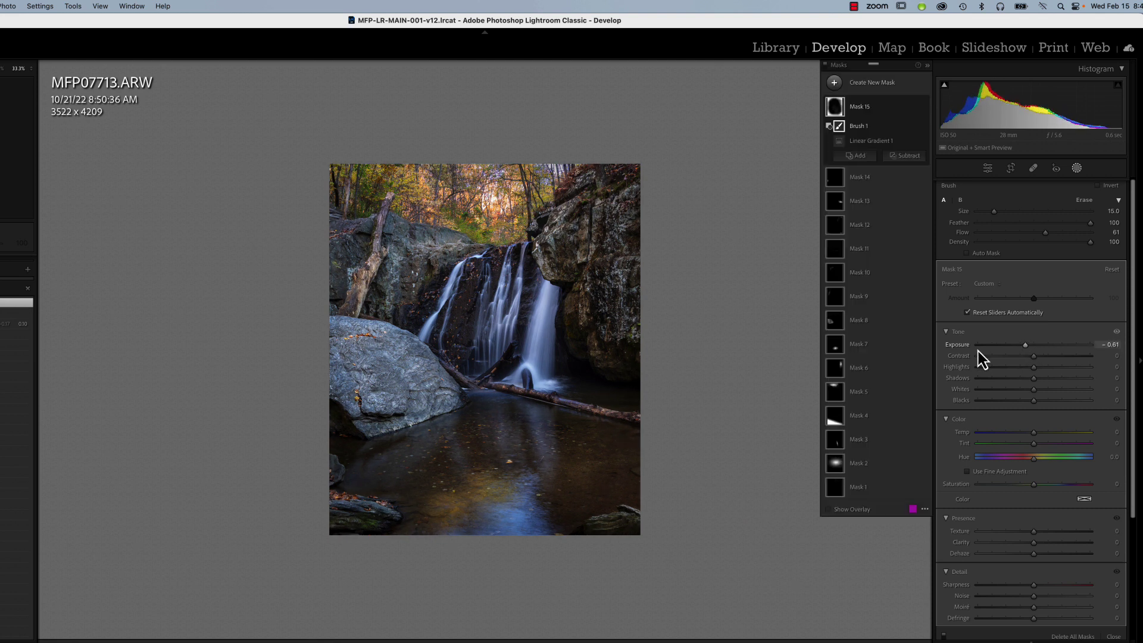
left_click(829, 509)
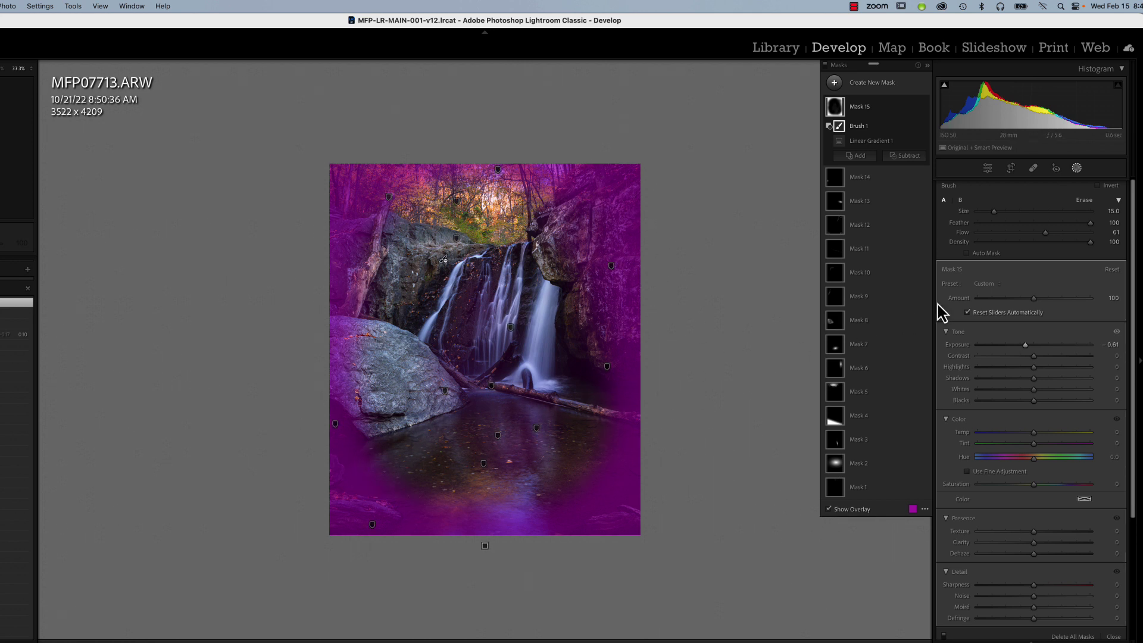
left_click(831, 510)
left_click_drag(1026, 346, 1014, 351)
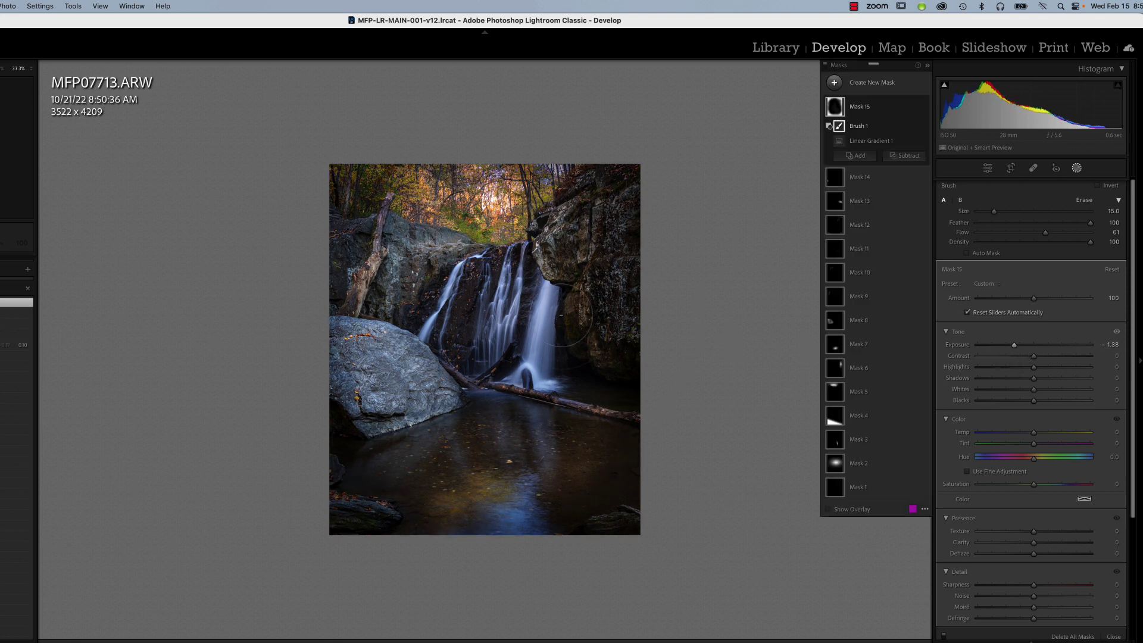
Brush more of the mask off the boulder and pool, and set its exposure to -0.60, highlights to 14, and shadows to 16.
mouse_move(571, 380)
left_mouse_down()
mouse_move(565, 436)
mouse_move(405, 459)
mouse_move(395, 398)
left_mouse_up()
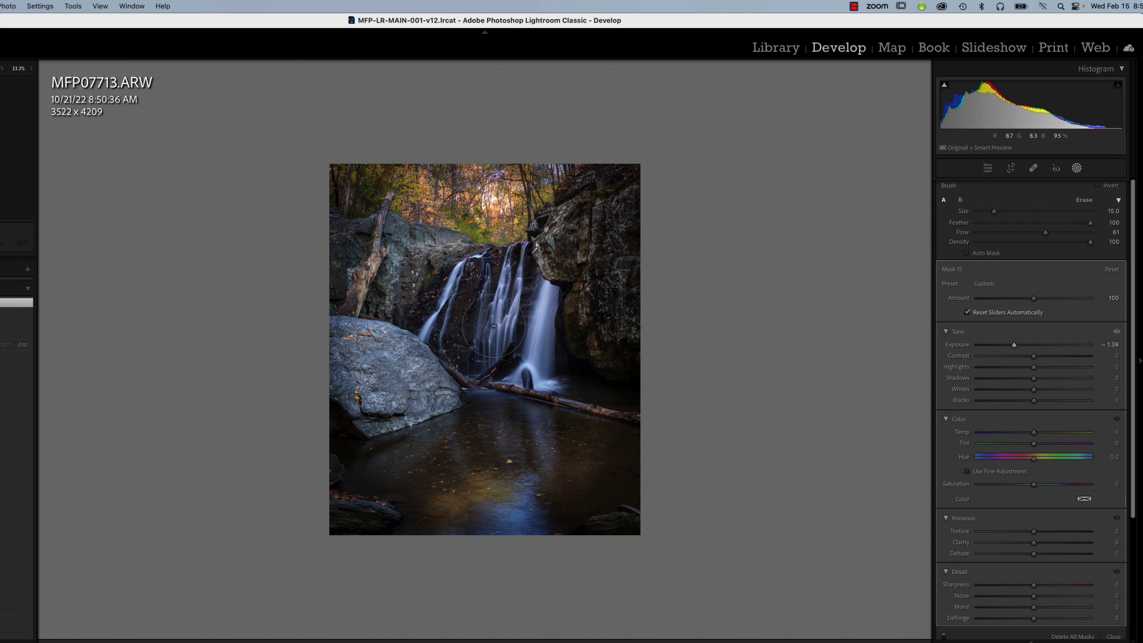
mouse_move(476, 357)
left_mouse_down()
mouse_move(485, 381)
mouse_move(560, 423)
mouse_move(631, 434)
left_mouse_up()
mouse_move(1015, 350)
left_mouse_down()
mouse_move(1050, 368)
mouse_move(1042, 380)
left_mouse_up()
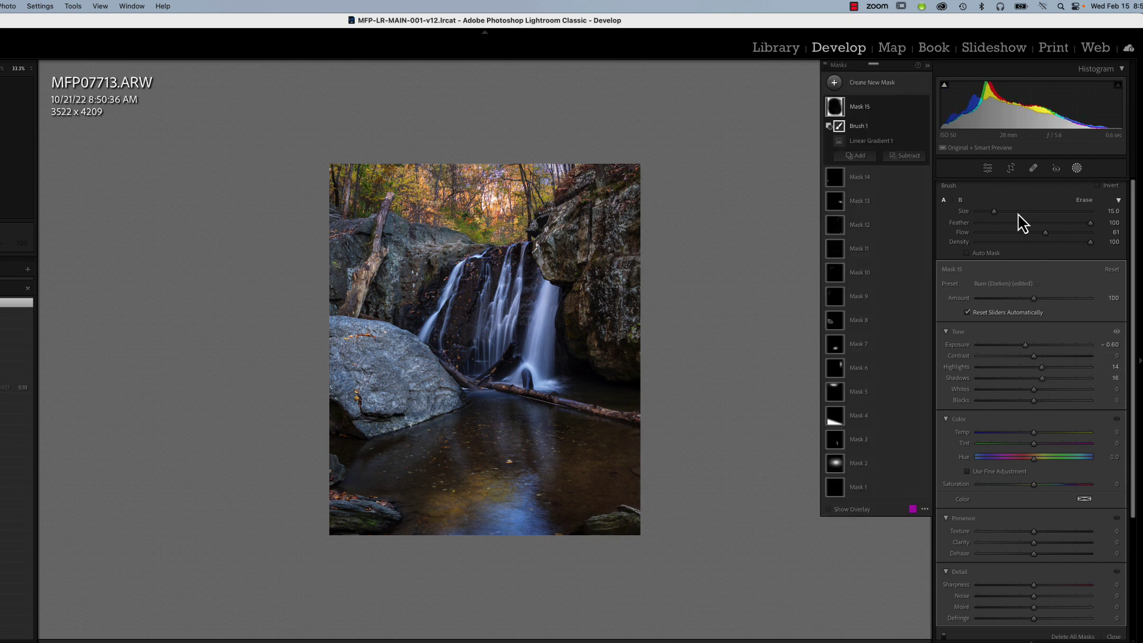
Hide and show the subtracted-brush edge mask several times to compare the photo with and without the custom vignette.
left_click(923, 108)
left_click(923, 108)
left_click(924, 108)
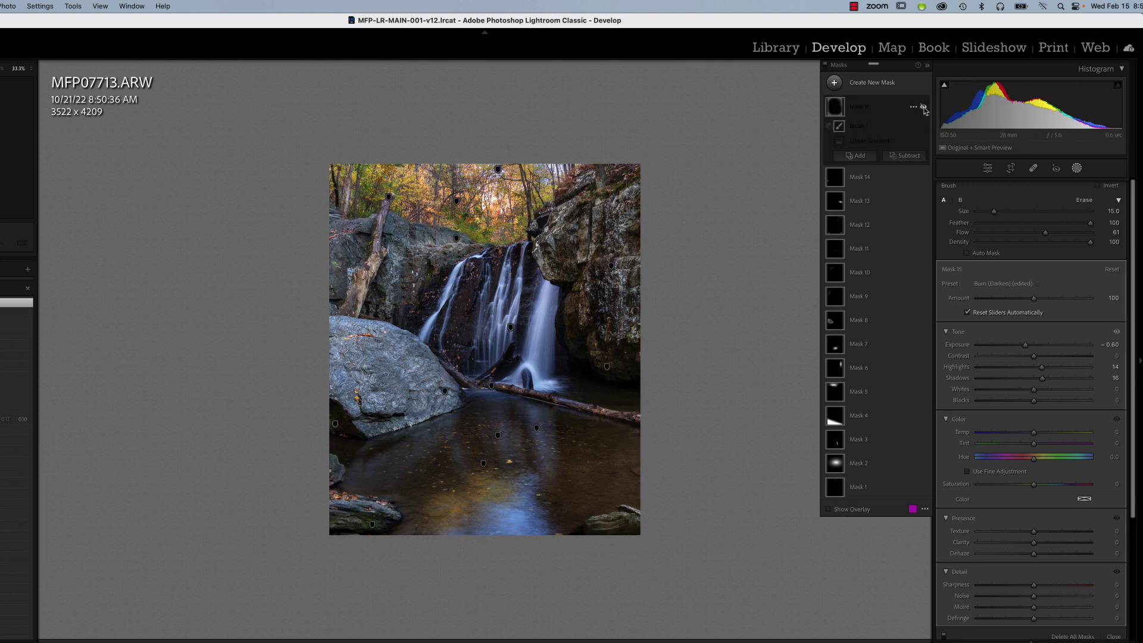
left_click(924, 108)
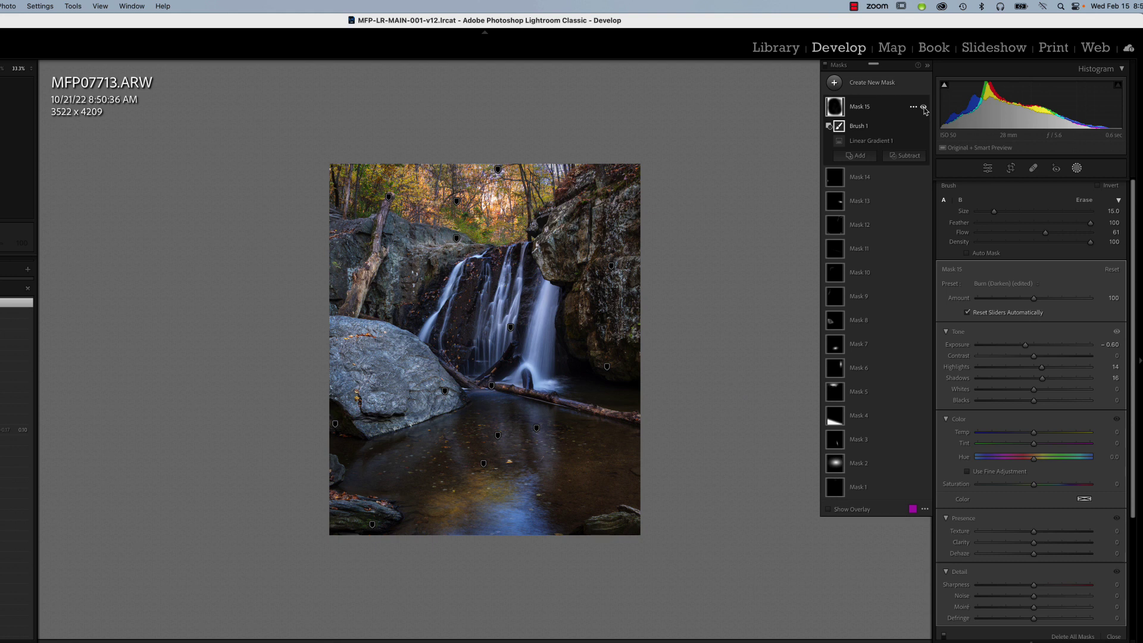
left_click(924, 108)
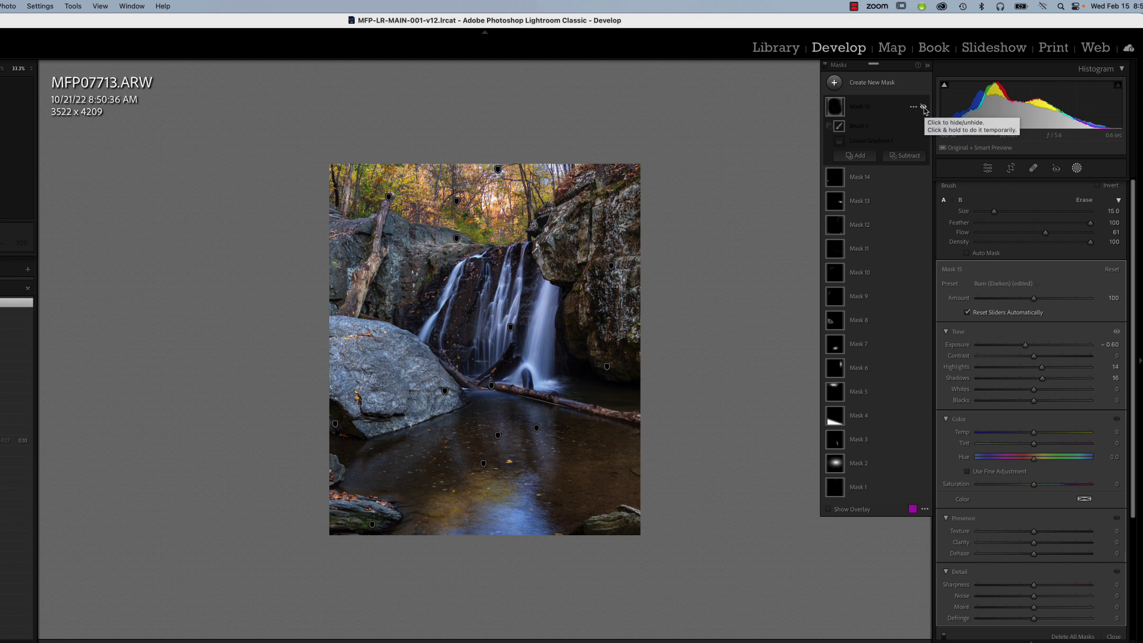
left_click(924, 108)
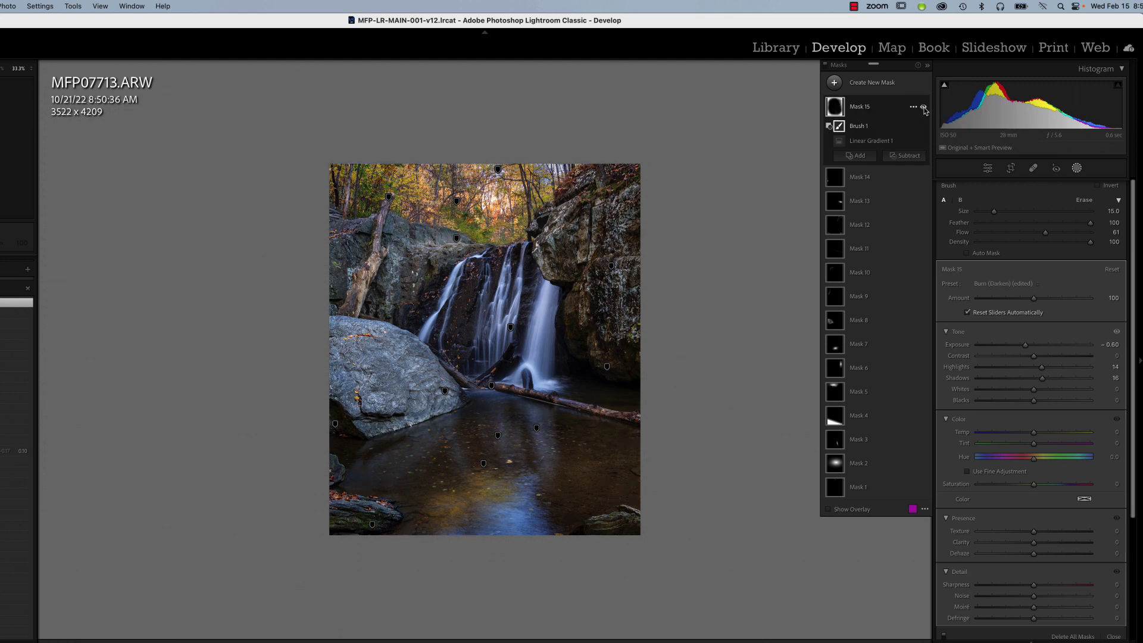
left_click(924, 109)
left_click(924, 109)
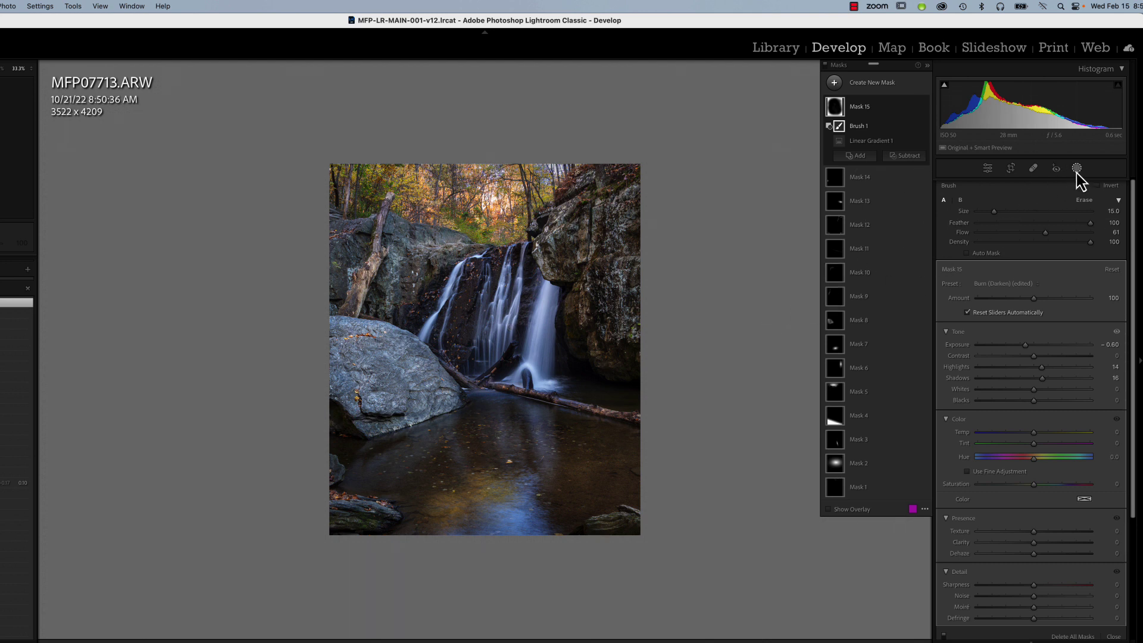
Create a new brush mask, set the brush flow to 42, and paint over the middle and upper waterfall.
left_click(833, 82)
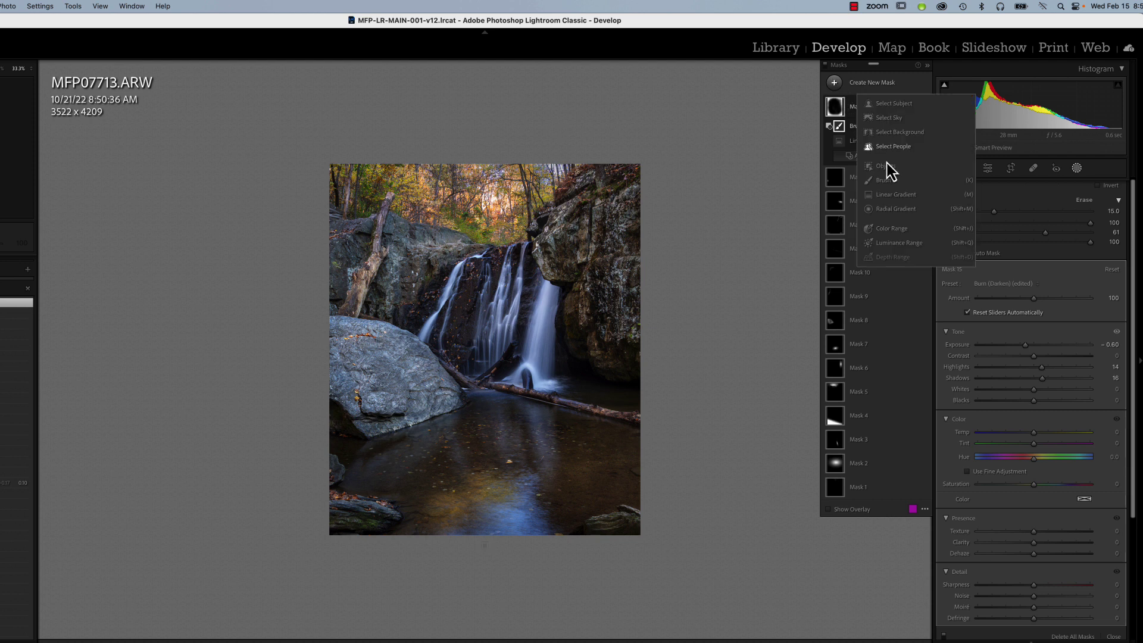
left_click(906, 212)
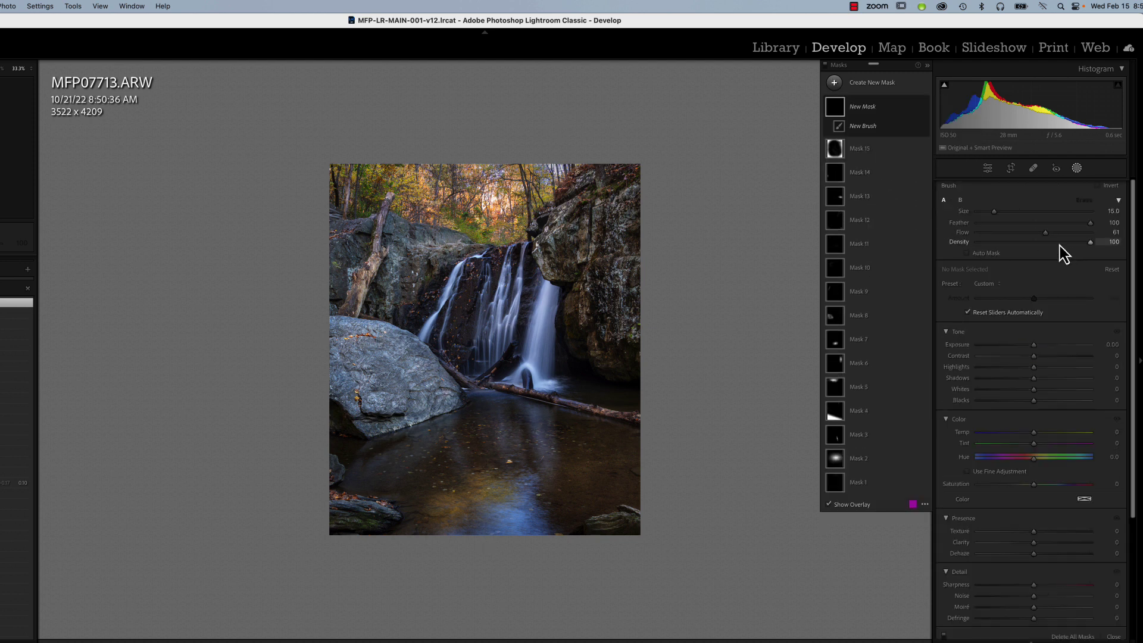
left_click_drag(1046, 234, 1035, 233)
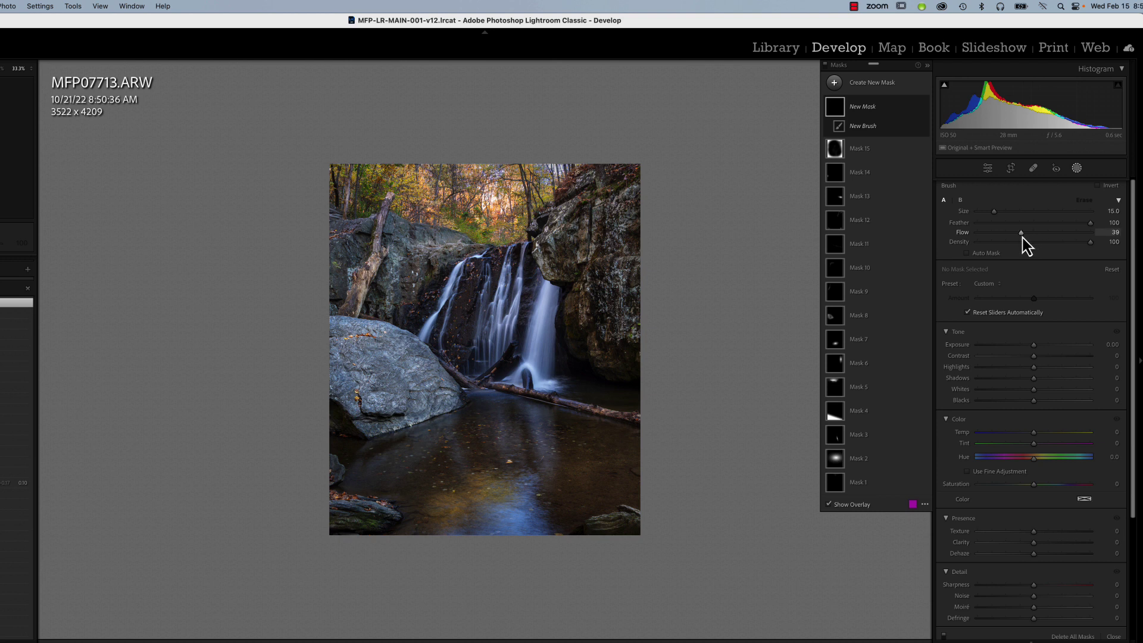
left_click_drag(1024, 237, 1025, 240)
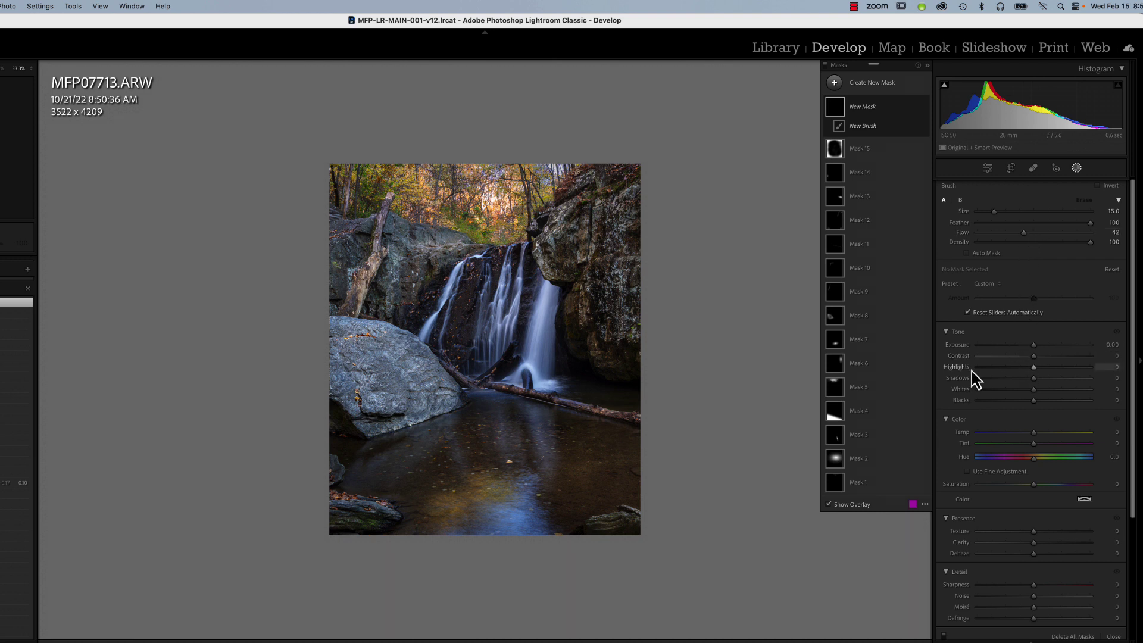
mouse_move(503, 295)
left_mouse_down()
mouse_move(477, 289)
mouse_move(459, 315)
mouse_move(454, 290)
mouse_move(501, 289)
mouse_move(467, 289)
left_mouse_up()
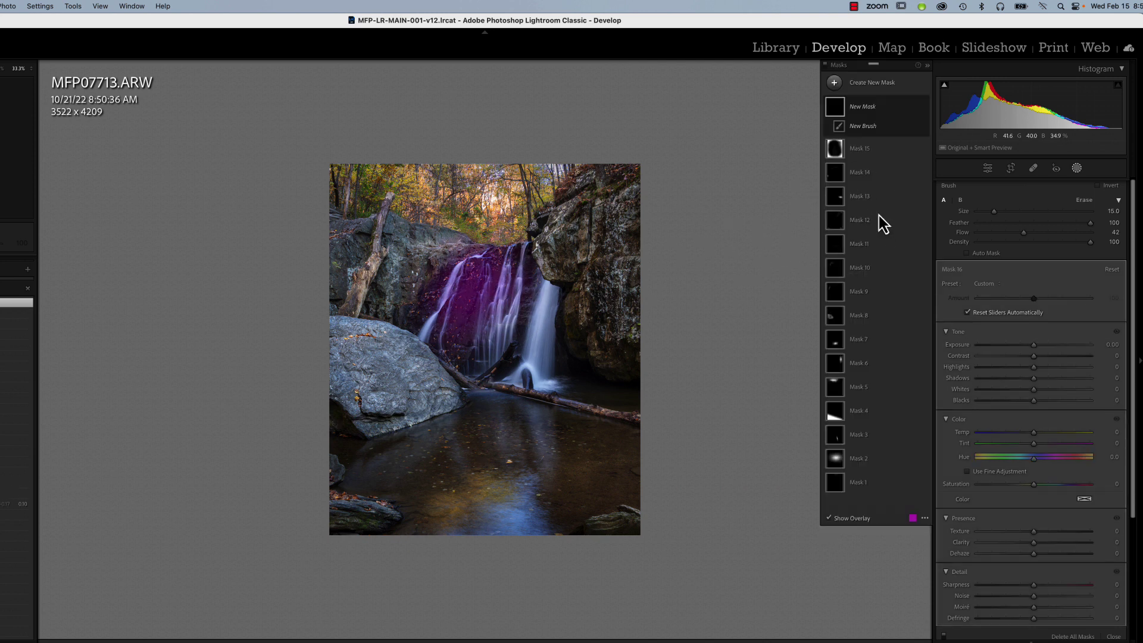
With the brush flow at 29, extend the mask over the whole waterfall, nearby rocks, log and central pool, and set its exposure to 0.53.
left_click_drag(1023, 234, 1017, 234)
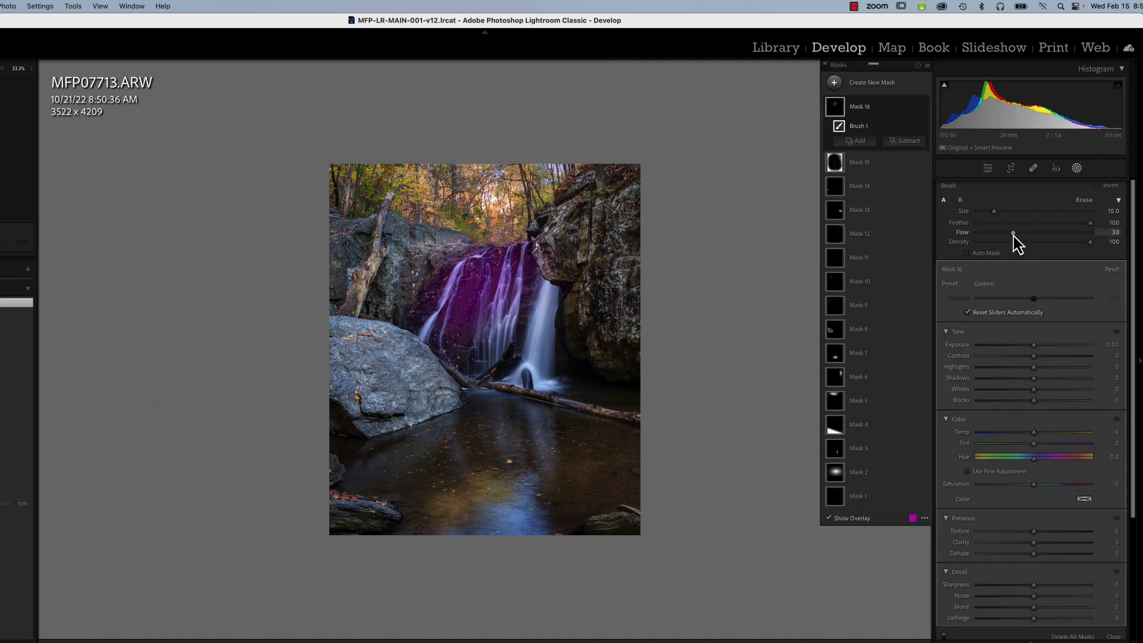
mouse_move(551, 265)
left_mouse_down()
mouse_move(556, 280)
mouse_move(518, 334)
mouse_move(467, 315)
left_mouse_up()
mouse_move(476, 380)
left_mouse_down()
mouse_move(571, 381)
mouse_move(574, 410)
left_mouse_up()
mouse_move(461, 389)
left_mouse_down()
mouse_move(446, 434)
mouse_move(476, 425)
left_mouse_up()
left_click_drag(407, 310, 479, 188)
left_click_drag(458, 286, 479, 310)
mouse_move(482, 410)
left_mouse_down()
mouse_move(515, 417)
mouse_move(479, 479)
mouse_move(530, 479)
left_mouse_up()
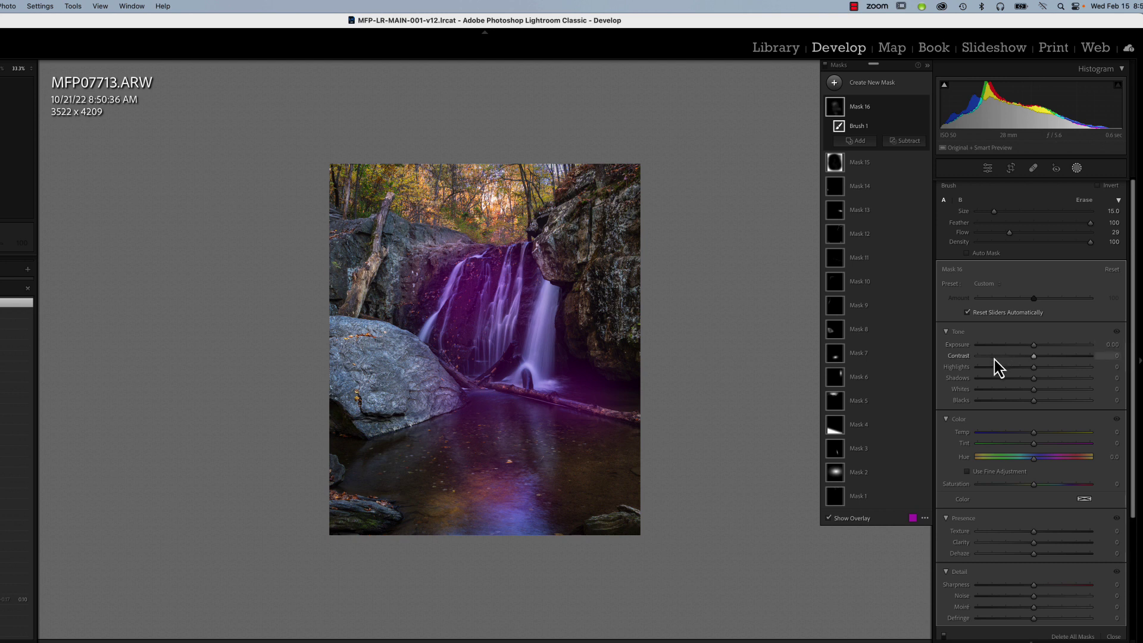
left_click_drag(1034, 348, 1042, 348)
mouse_move(833, 377)
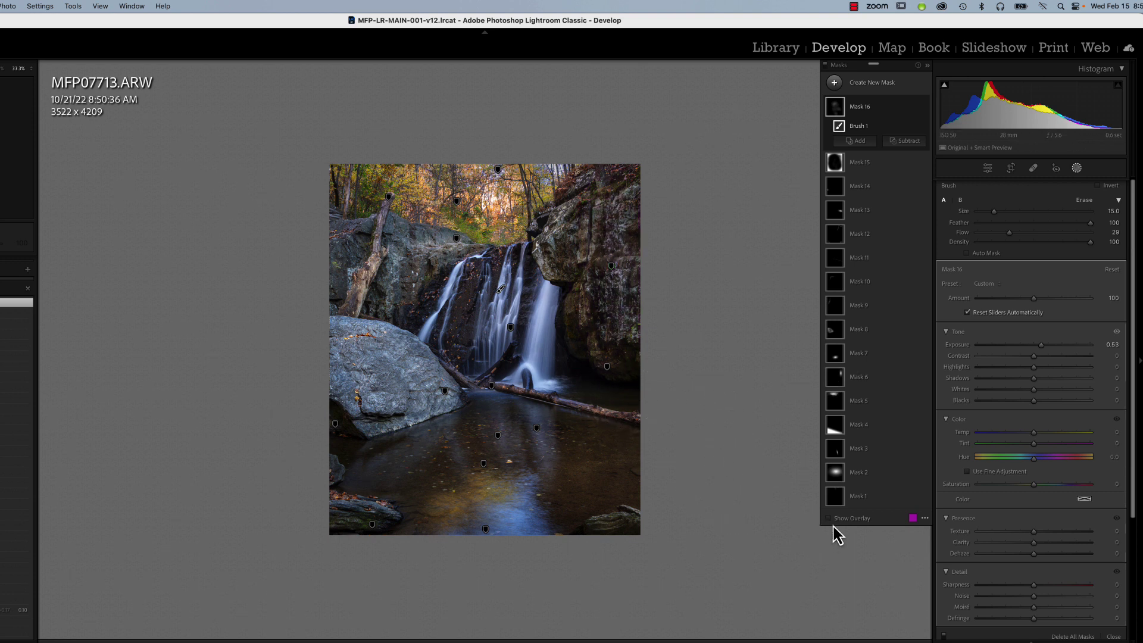
Toggle the visibility of the waterfall brush mask and the edge vignette mask to compare their effects, leaving both enabled.
mouse_move(925, 115)
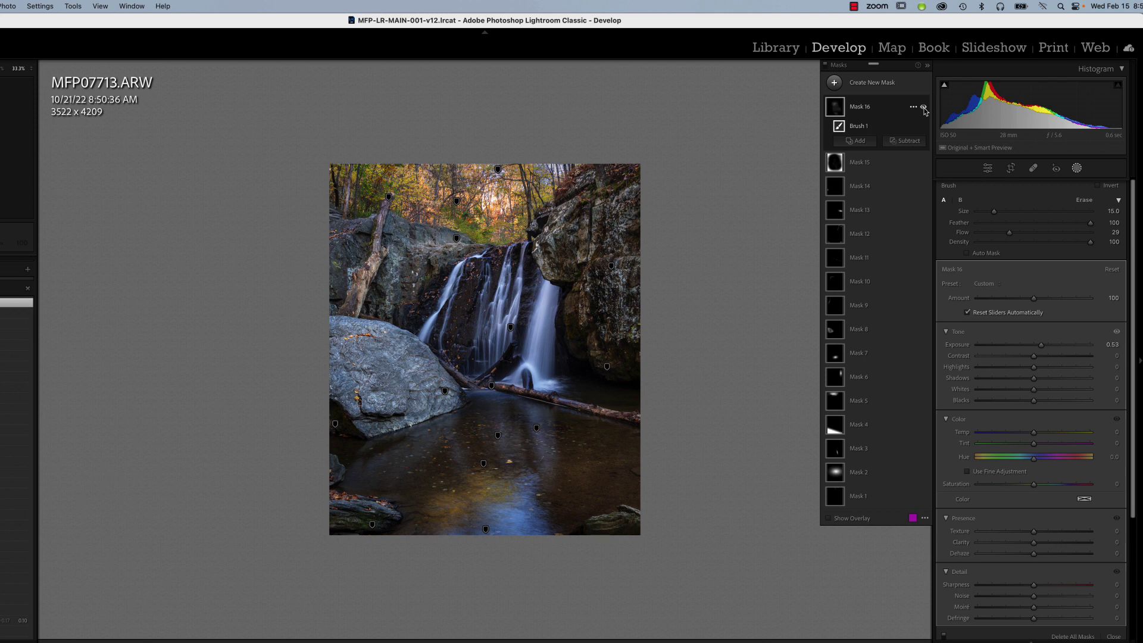
left_click(924, 108)
left_click(923, 108)
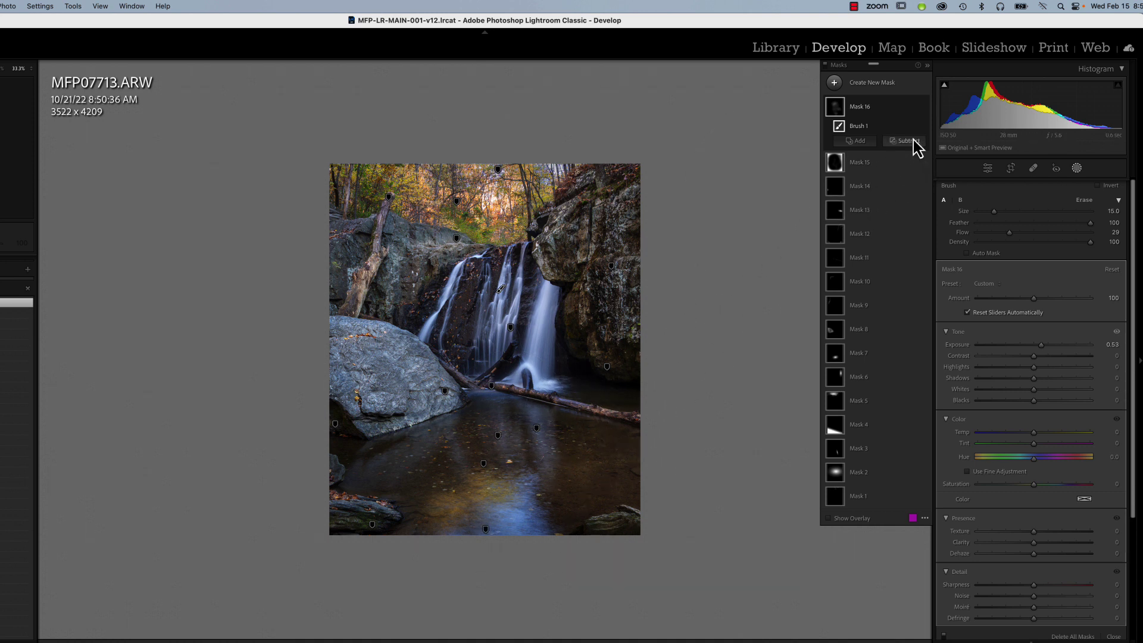
left_click(923, 107)
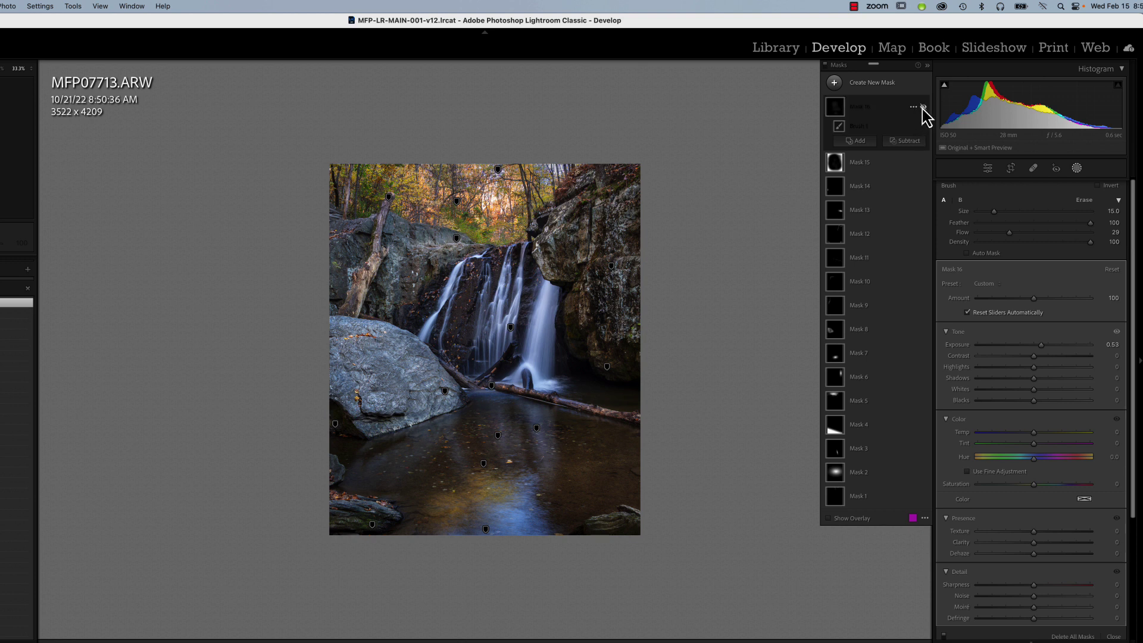
left_click(923, 162)
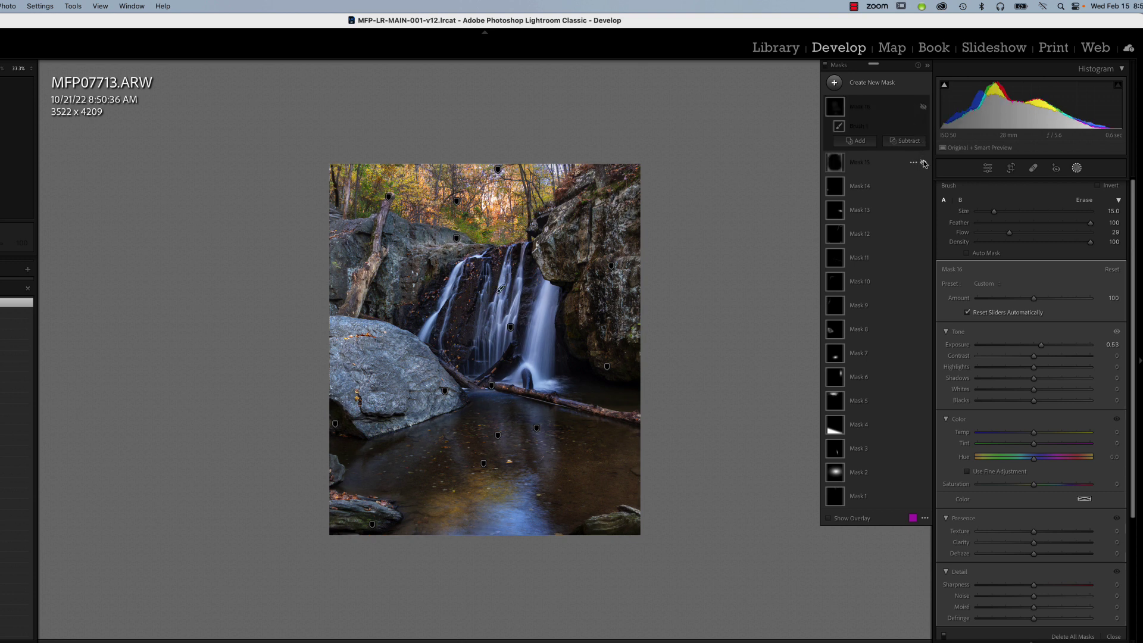
left_click(923, 162)
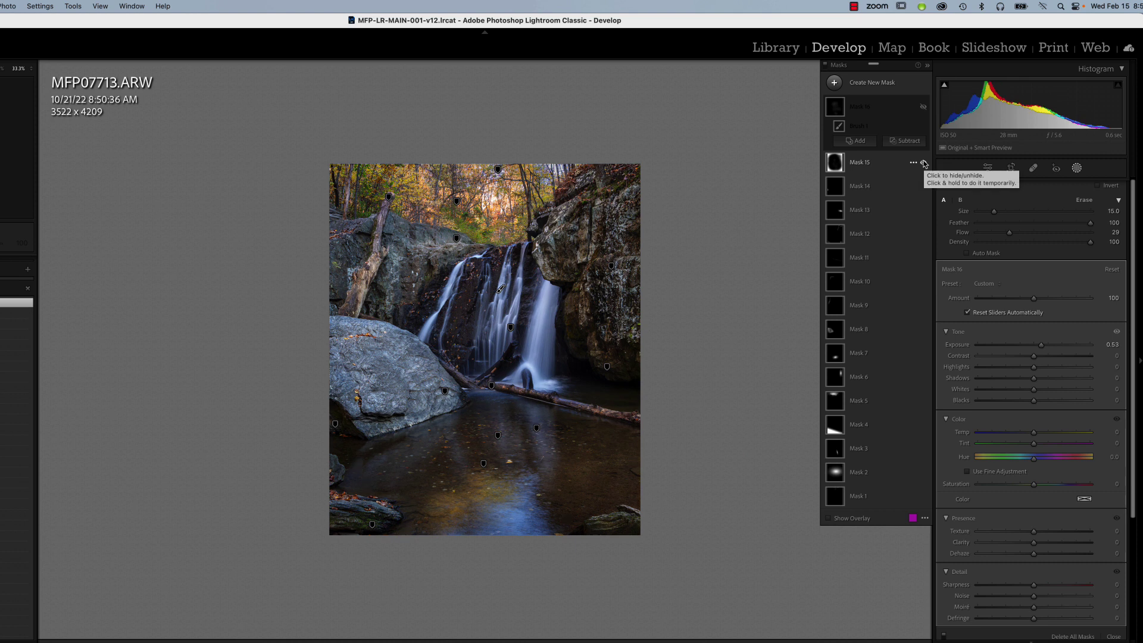
left_click(923, 107)
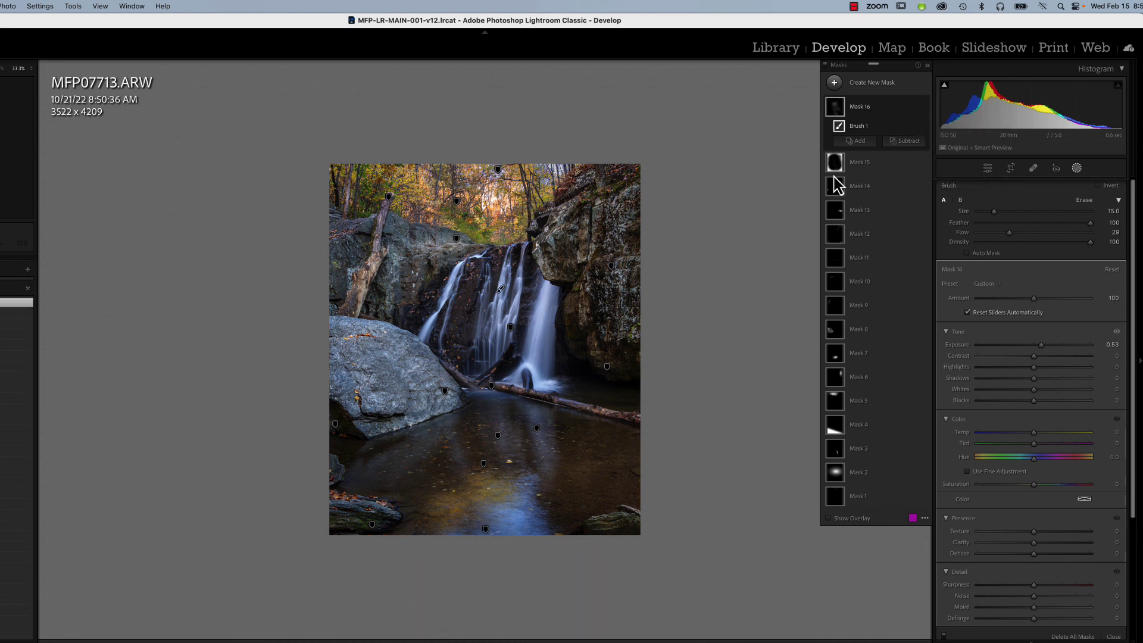
Close the masking tools and switch repeatedly between the before and after views of the photo, ending on the edited version.
left_click(1078, 169)
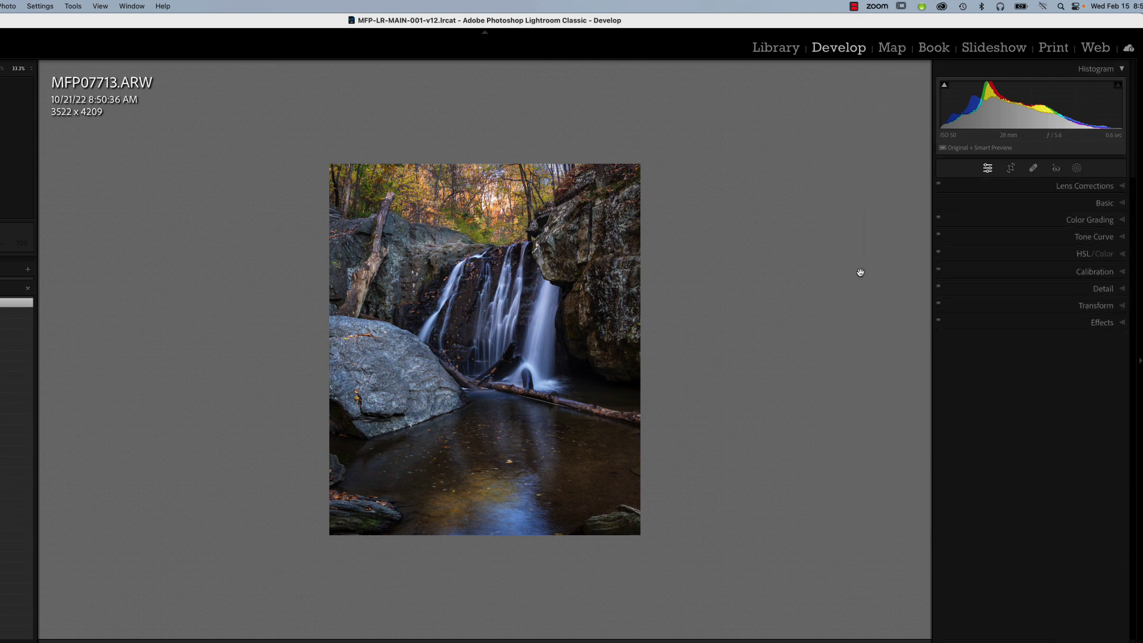
key("backslash")
key("backslash")
key("backslash")
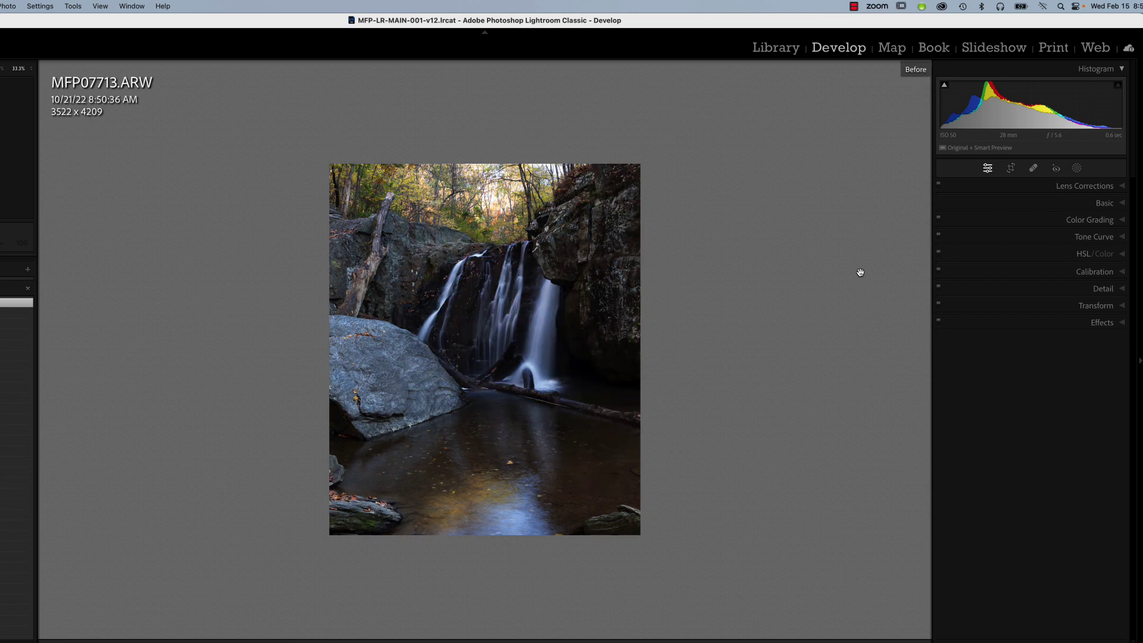
key("backslash")
key("backslash")
key("backslash")
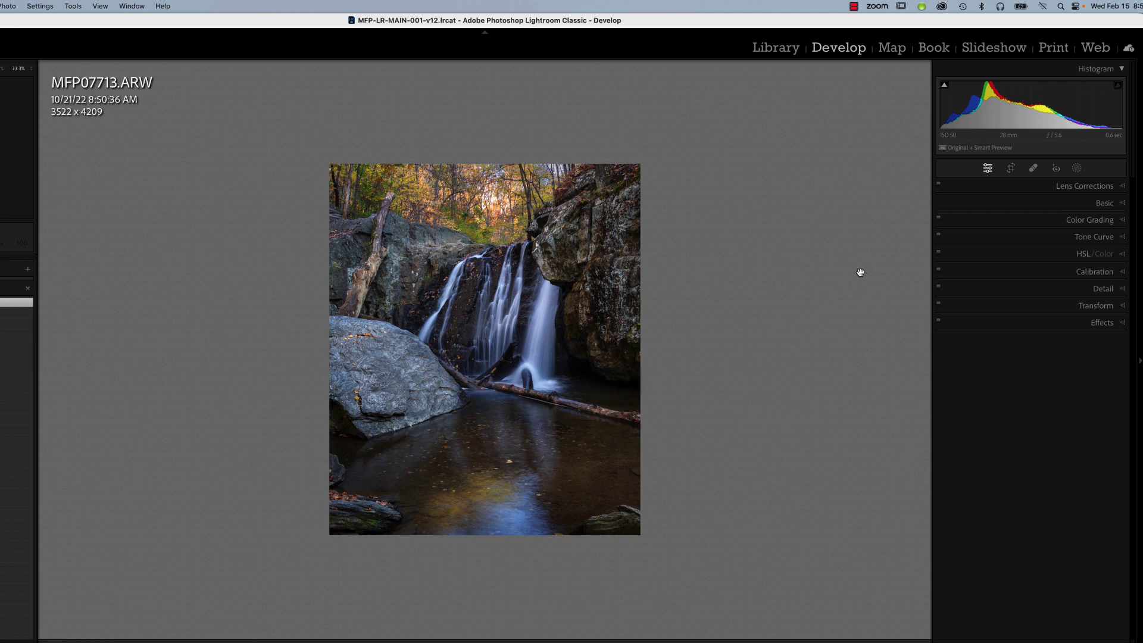
key("backslash")
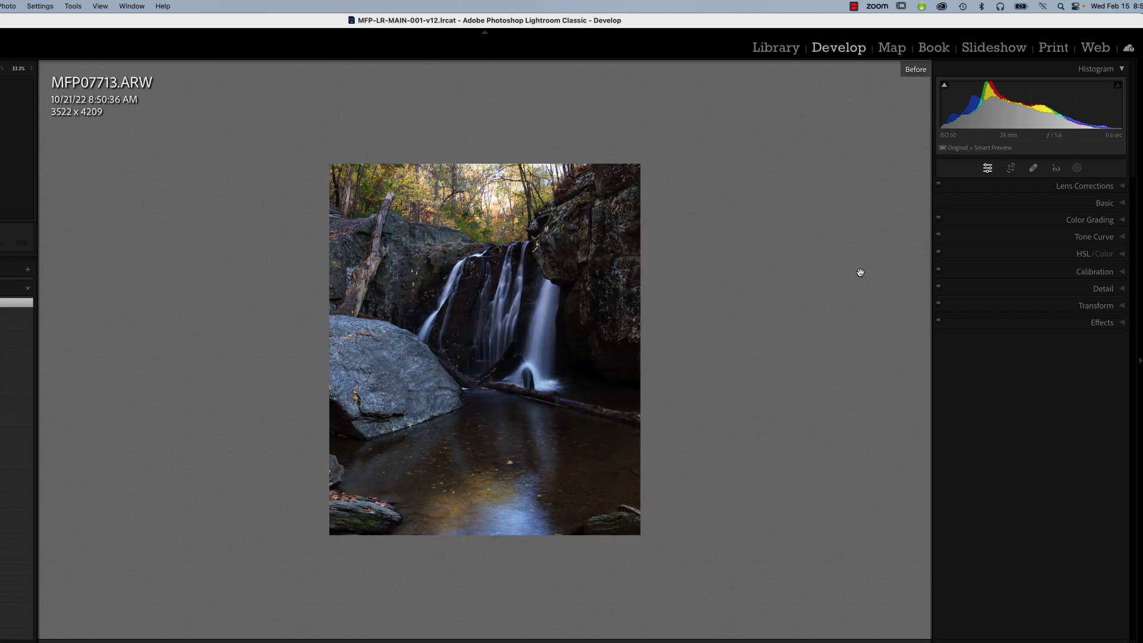
key("backslash")
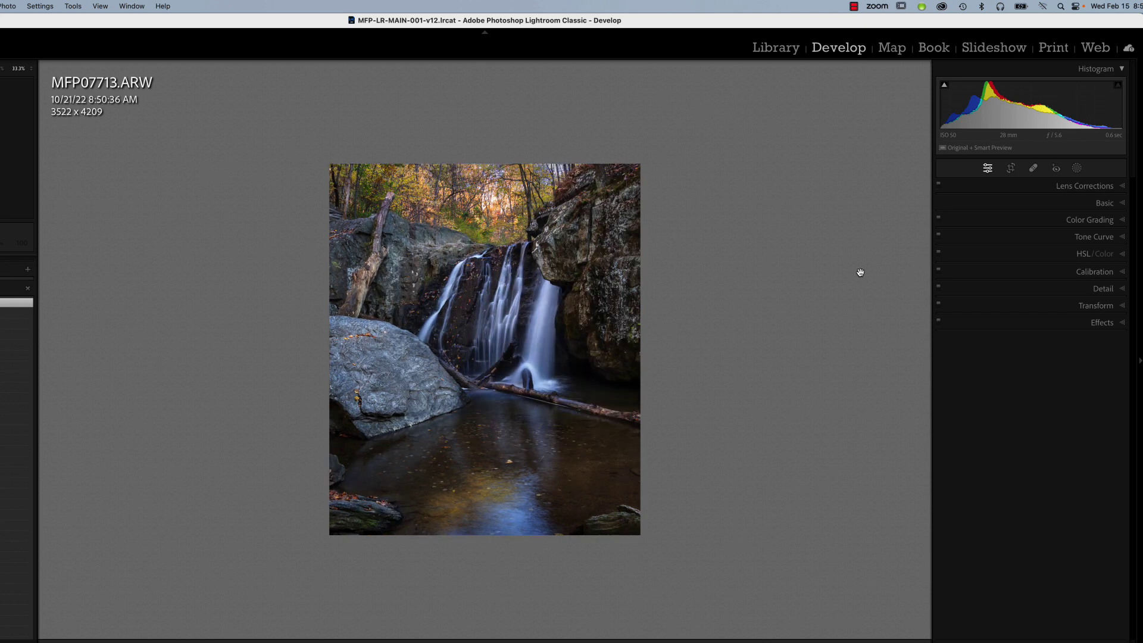
key("backslash")
key("backslash")
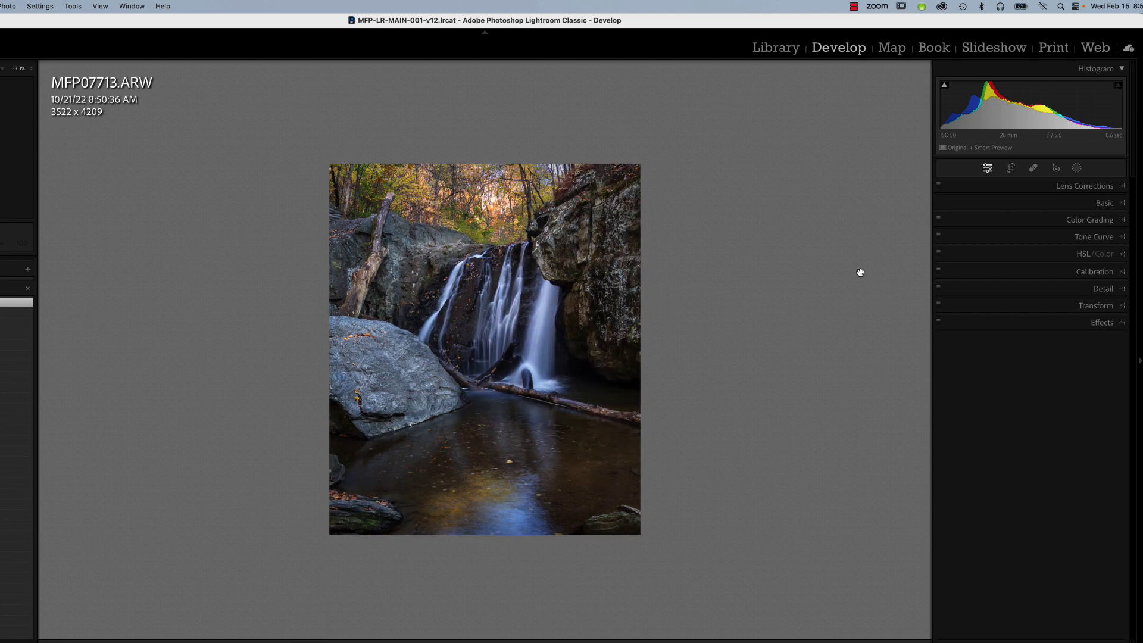